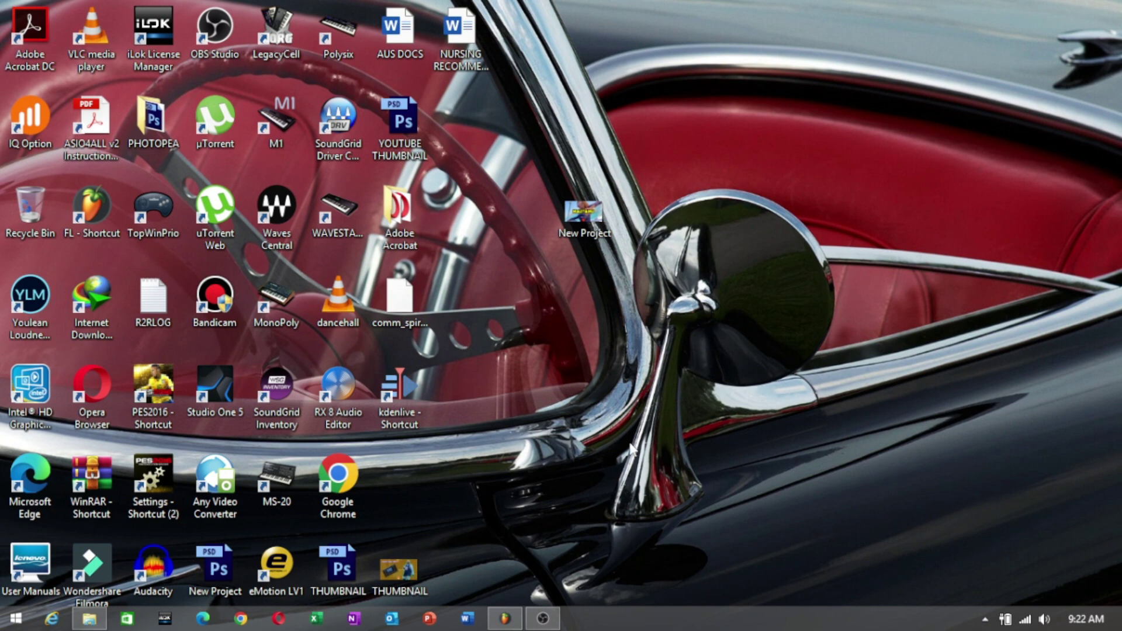
Step: Switch to FL Studio, add the Reese Bass stem to Track 2 from bar 5 and delete its first four-bar section
{"action": "left_click", "coordinate": [507, 620]}
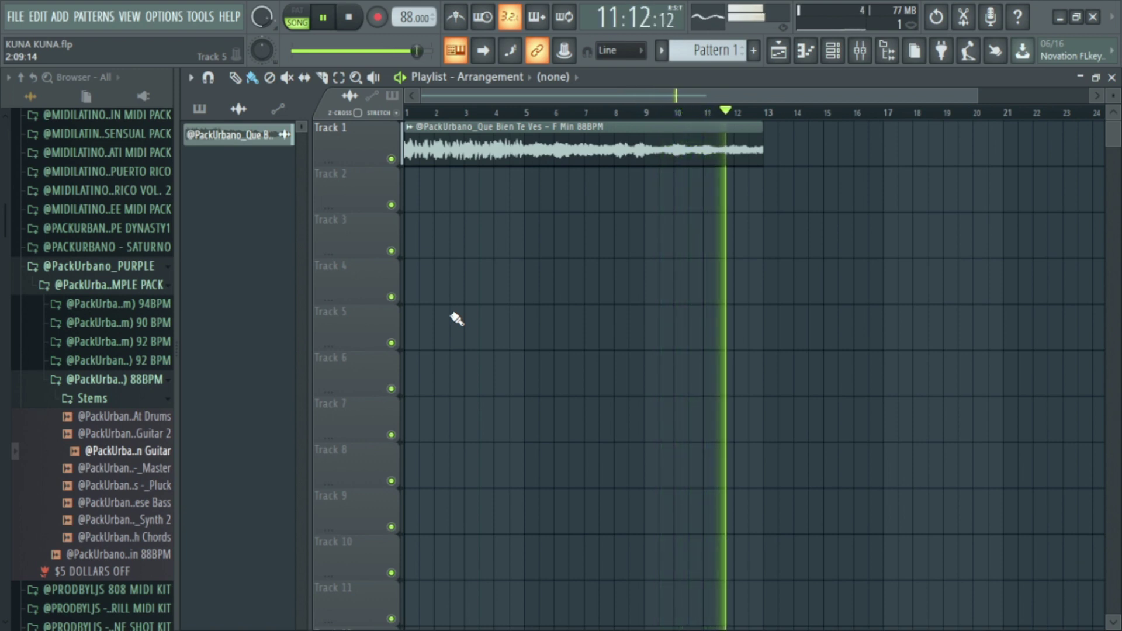
{"action": "key", "text": "space"}
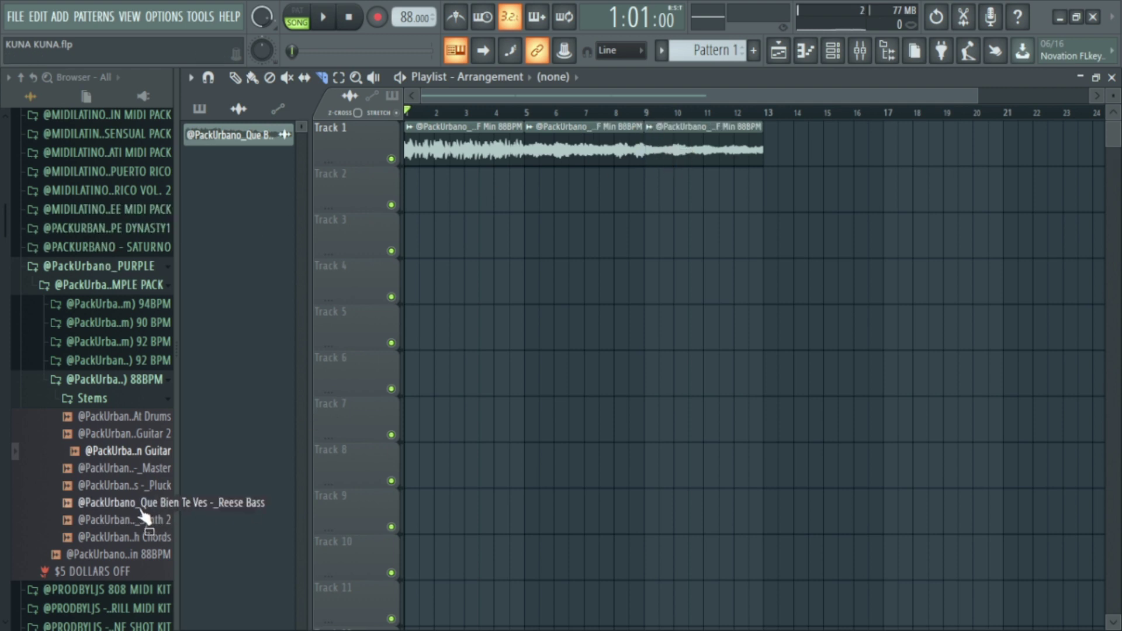
{"action": "left_click_drag", "start_coordinate": [146, 507], "coordinate": [486, 347]}
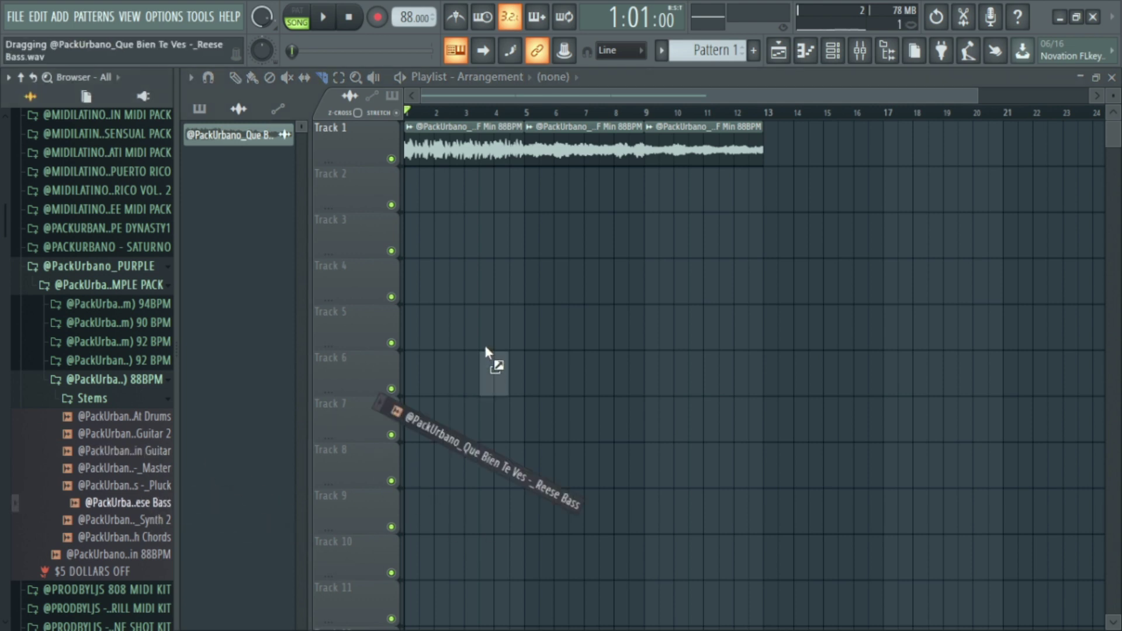
{"action": "left_click_drag", "start_coordinate": [470, 208], "coordinate": [474, 207]}
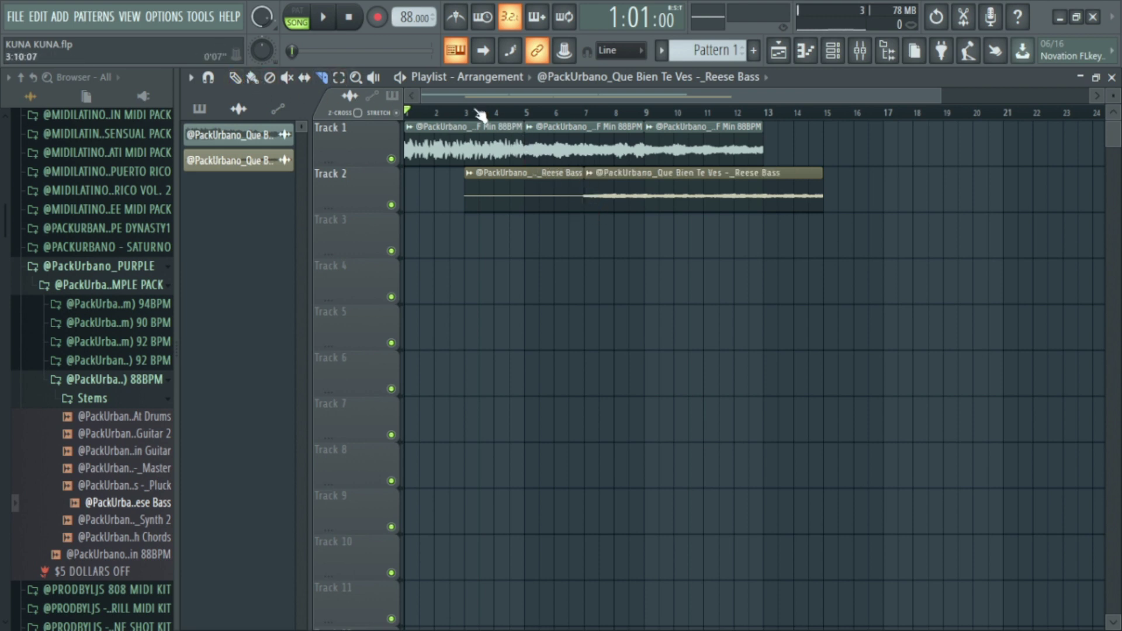
{"action": "right_click", "coordinate": [512, 191]}
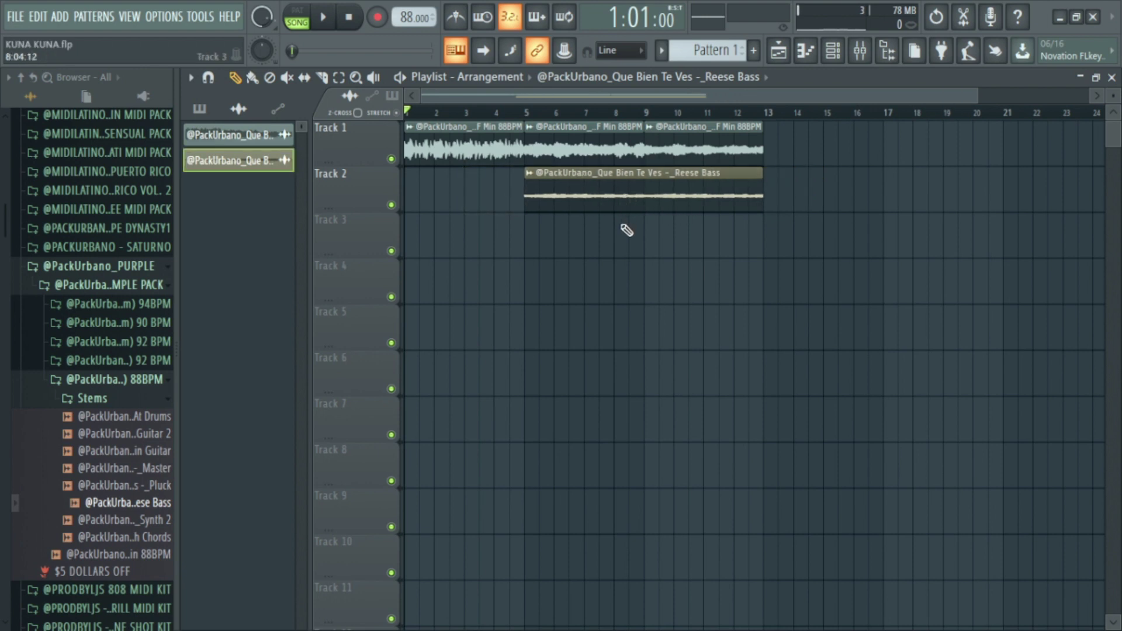
Step: Play the arrangement from bar 5 to hear the Reese Bass together with the F Min loop
{"action": "left_click", "coordinate": [508, 113]}
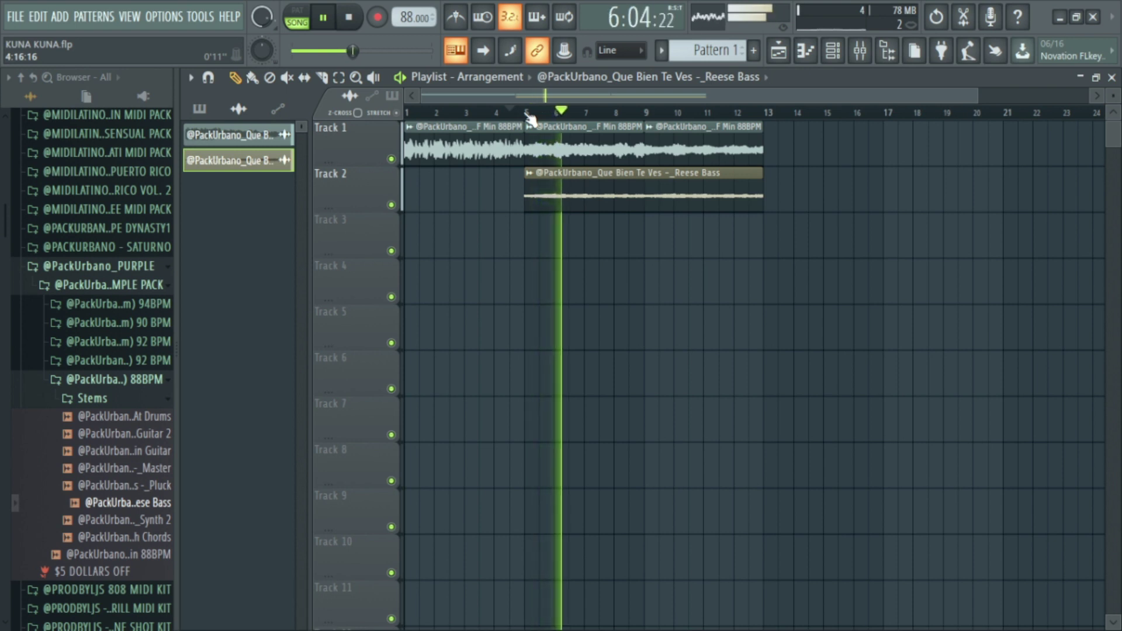
{"action": "left_click", "coordinate": [521, 113]}
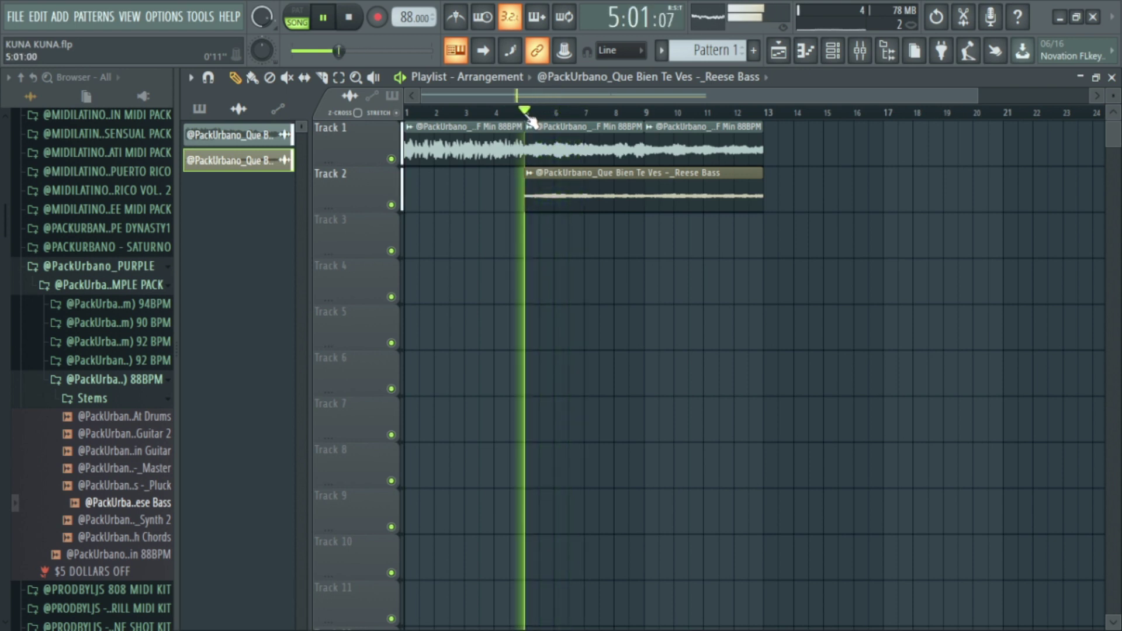
{"action": "key", "text": "space"}
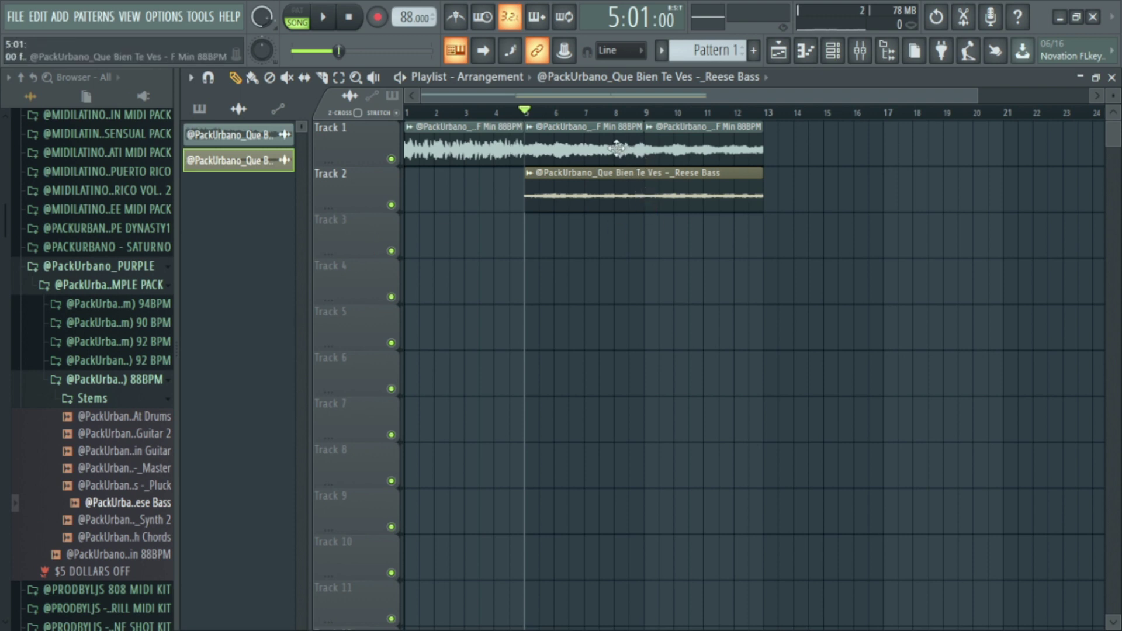
Step: Add another four-bar section of the F Min 88BPM loop at bar 13 on Track 1 and move the Reese Bass clip to Track 3
{"action": "left_click", "coordinate": [772, 156]}
{"action": "left_click_drag", "start_coordinate": [678, 227], "coordinate": [676, 241]}
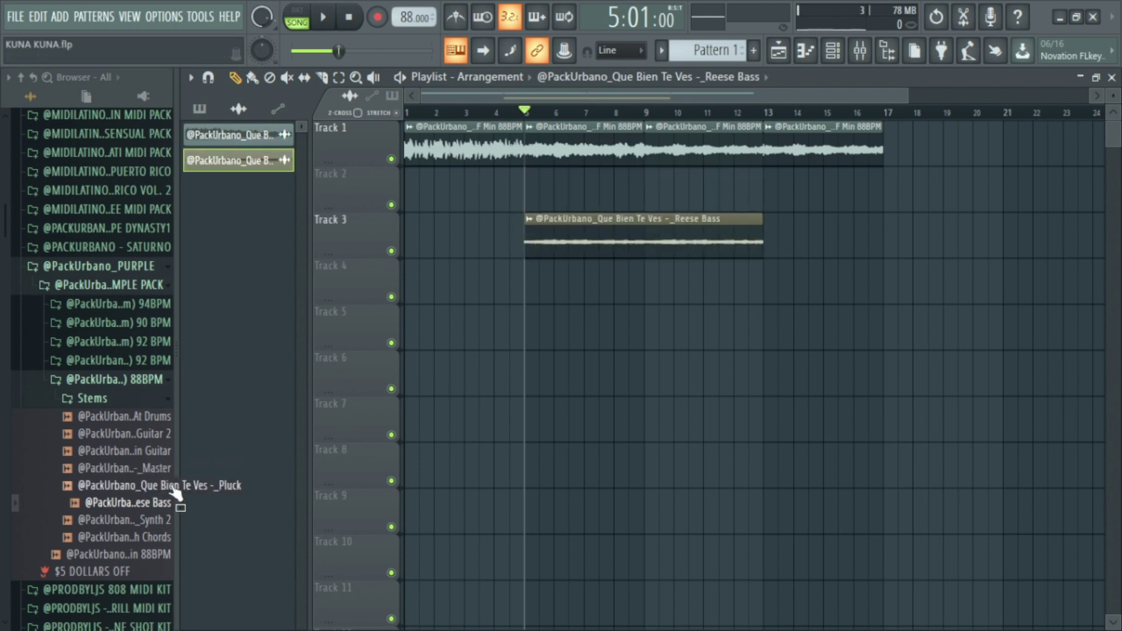
Step: Preview the Main Guitar, Master, Guitar 2 and Synth Chords stems of the 88BPM pack
{"action": "left_click", "coordinate": [155, 454]}
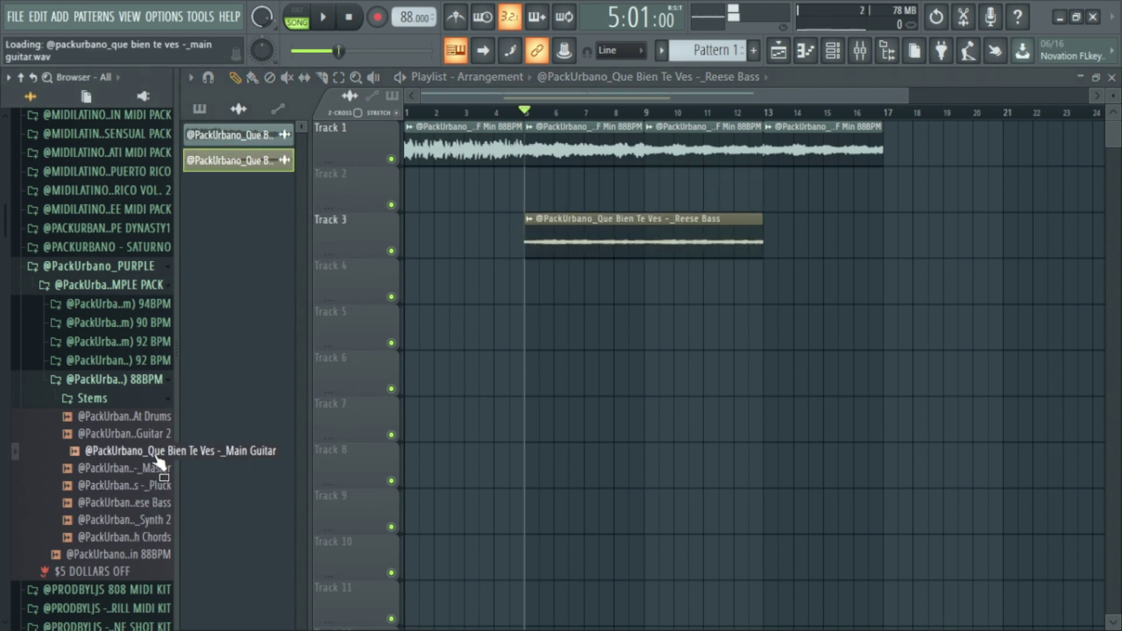
{"action": "left_click", "coordinate": [155, 470]}
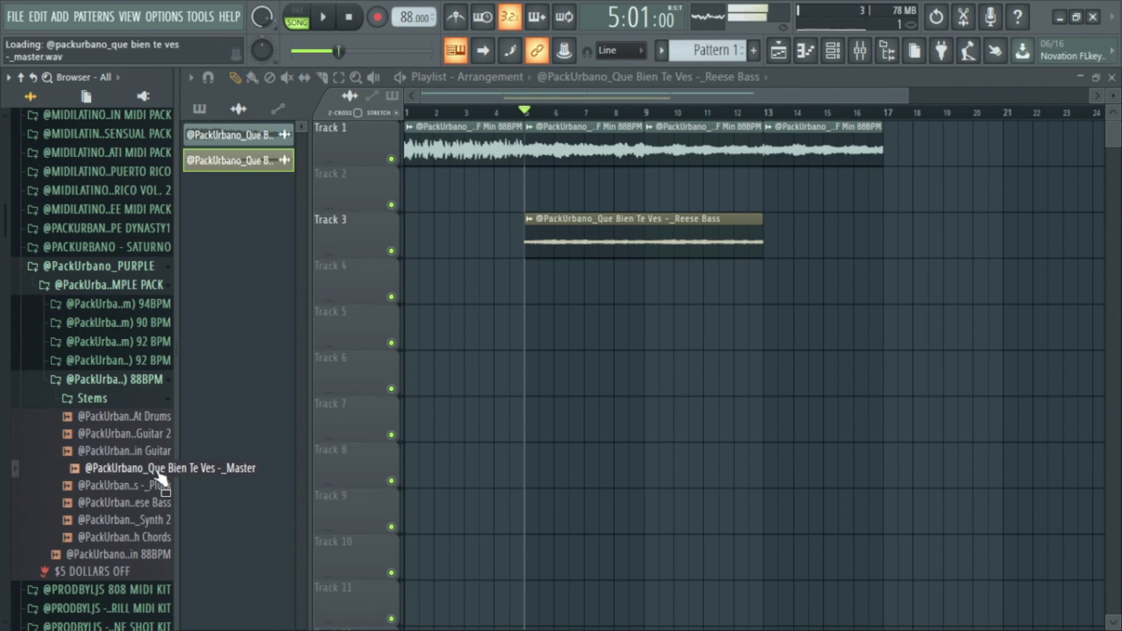
{"action": "left_click", "coordinate": [162, 451]}
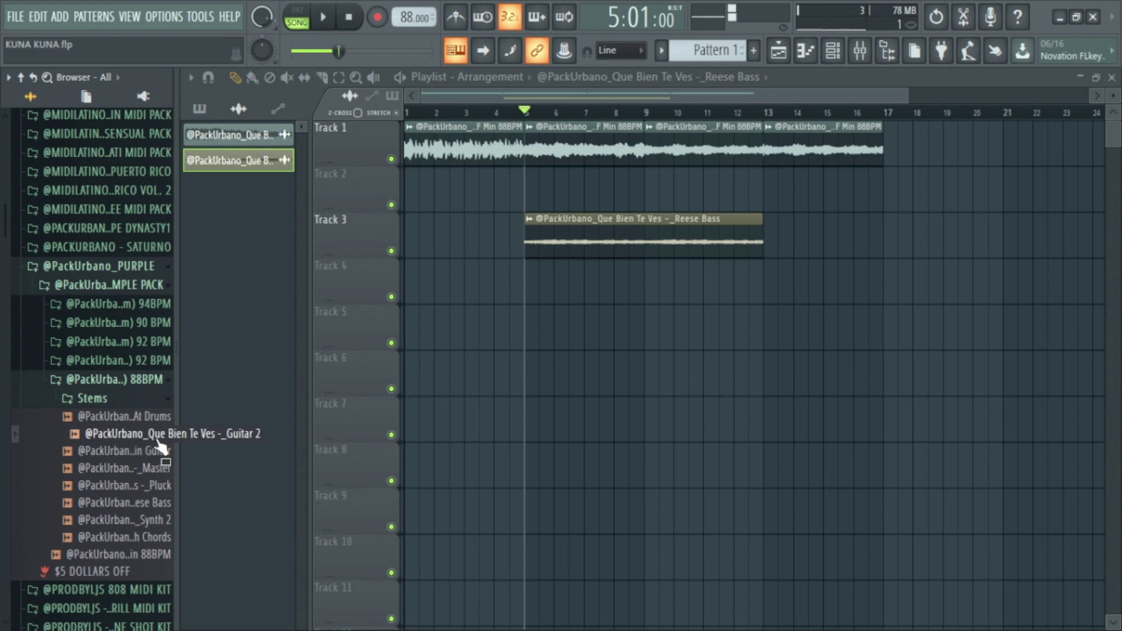
{"action": "left_click", "coordinate": [144, 539]}
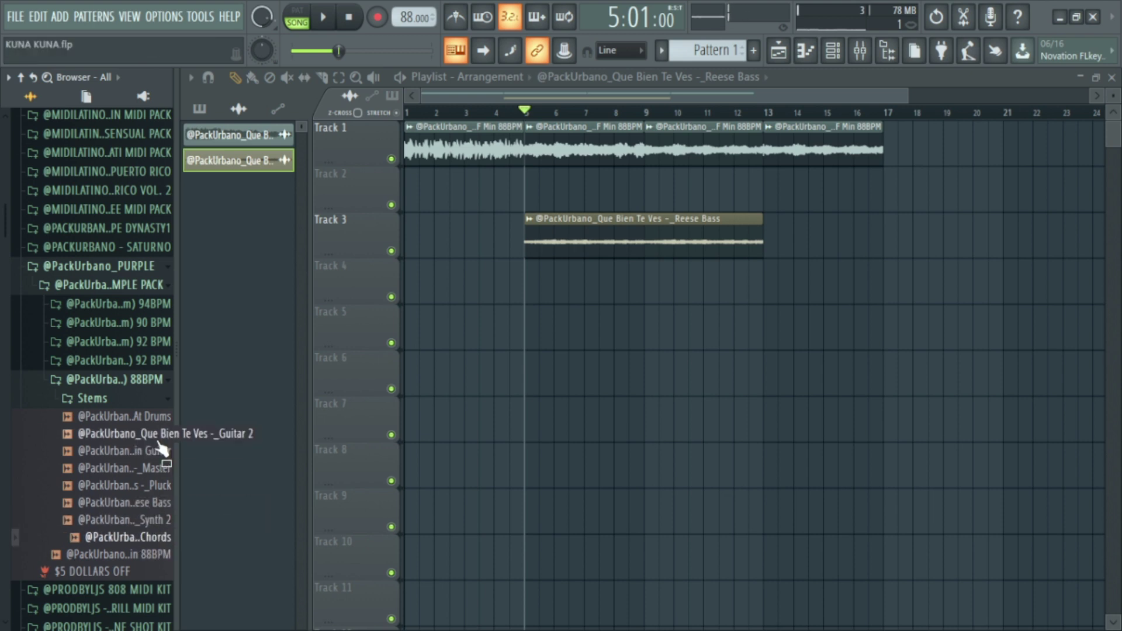
Step: Place the Guitar 2 stem on Track 2 starting at bar 5 and play the arrangement from there
{"action": "left_click_drag", "start_coordinate": [241, 436], "coordinate": [726, 287]}
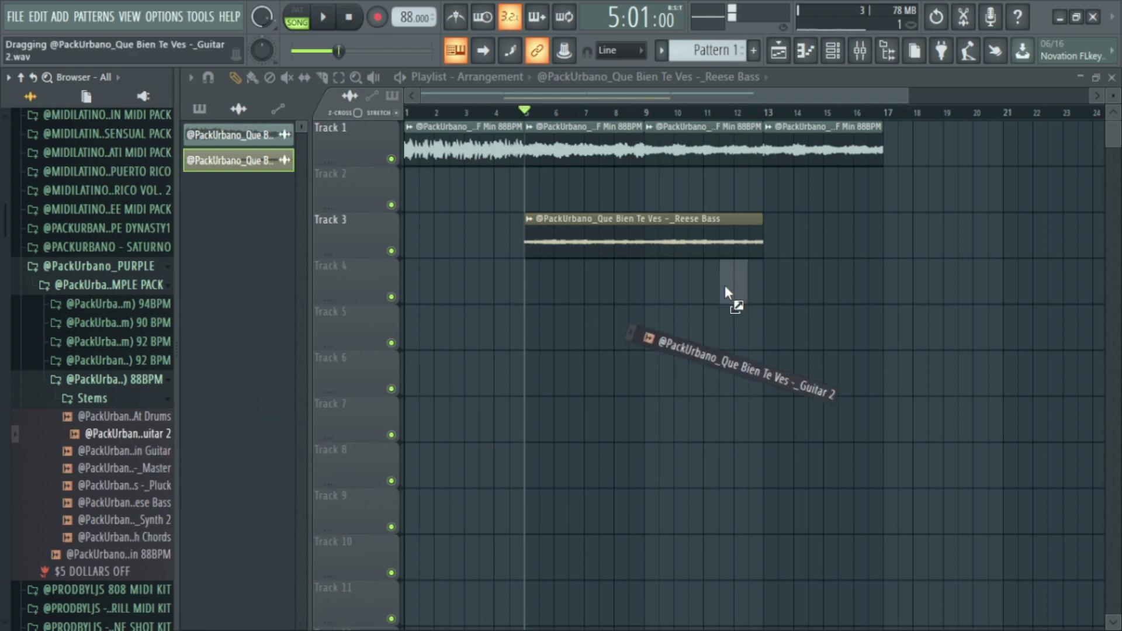
{"action": "mouse_move", "coordinate": [746, 180]}
{"action": "left_mouse_down"}
{"action": "mouse_move", "coordinate": [773, 178]}
{"action": "mouse_move", "coordinate": [765, 183]}
{"action": "left_mouse_up"}
{"action": "left_click_drag", "start_coordinate": [836, 200], "coordinate": [619, 193]}
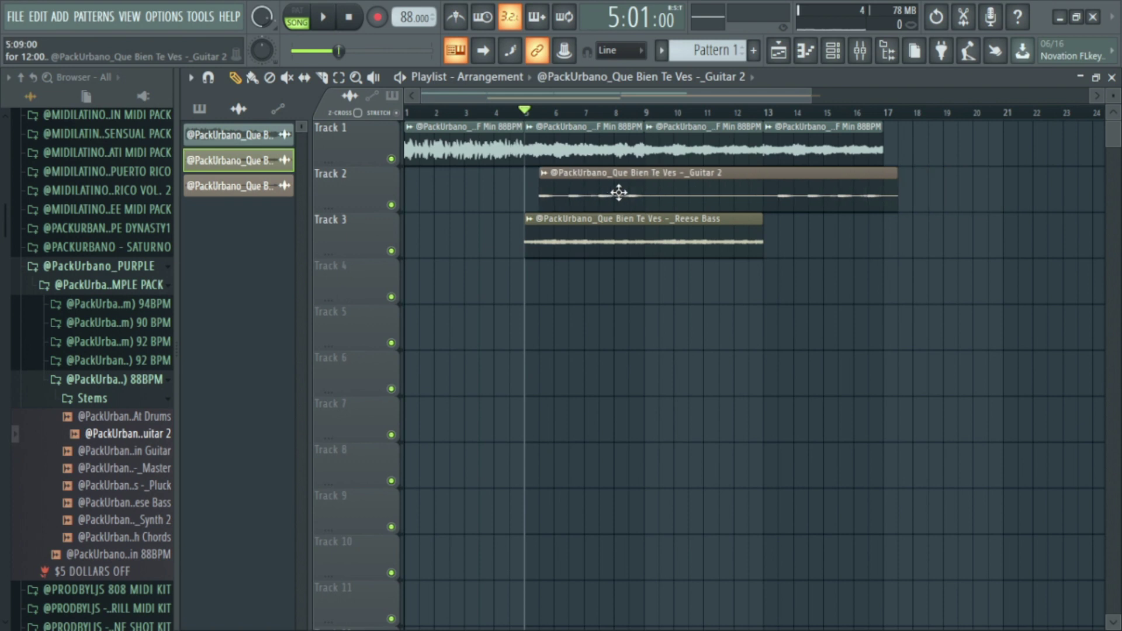
{"action": "key", "text": "space"}
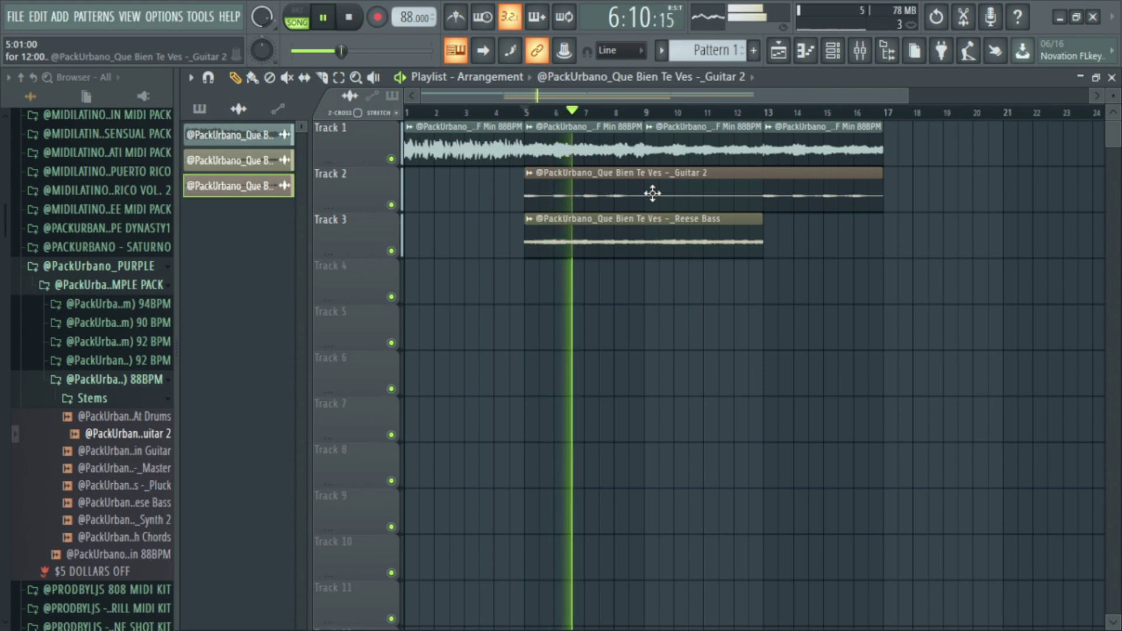
Step: Repeat the Reese Bass clip on Track 3 at bar 13, slice the copy at bar 17 and delete the excess
{"action": "left_click", "coordinate": [709, 240]}
{"action": "left_click", "coordinate": [768, 241]}
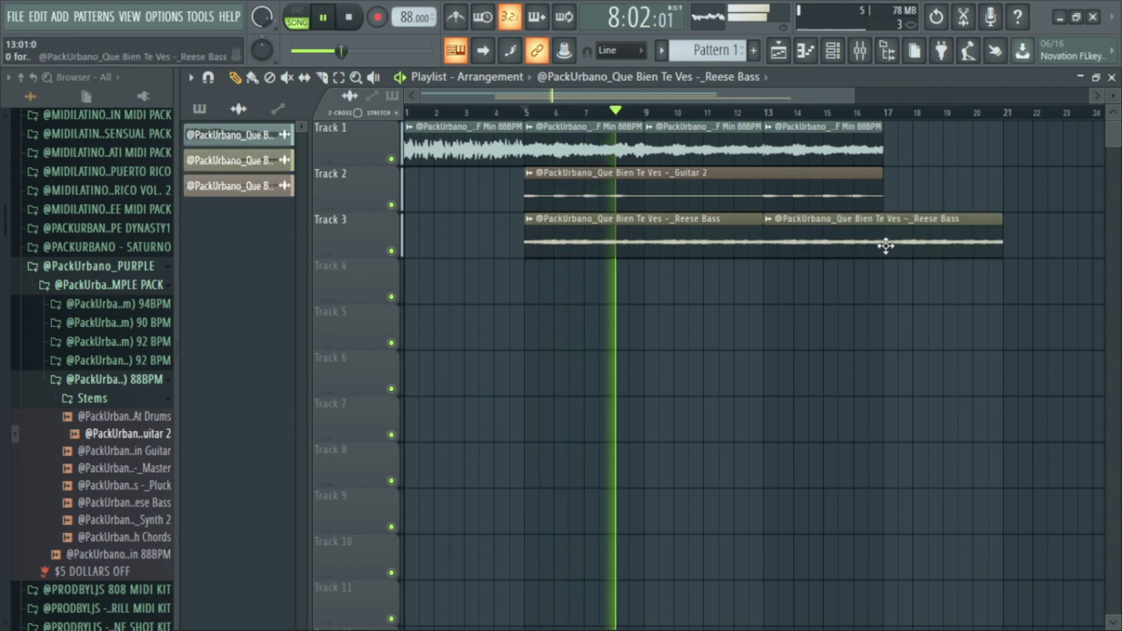
{"action": "left_click", "coordinate": [322, 77]}
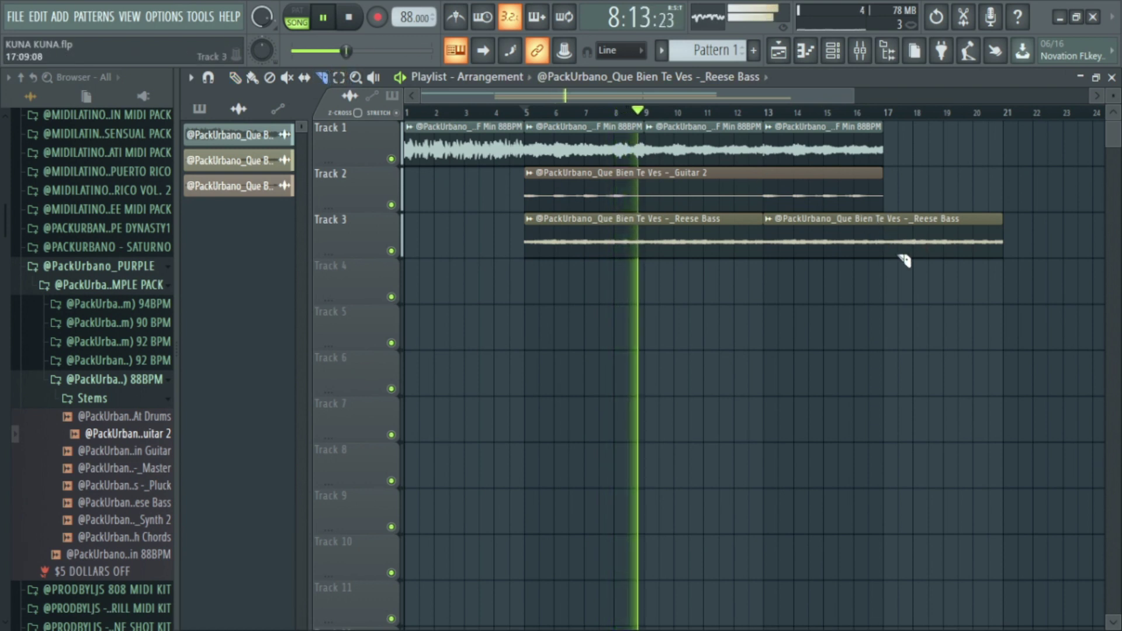
{"action": "left_click", "coordinate": [894, 218]}
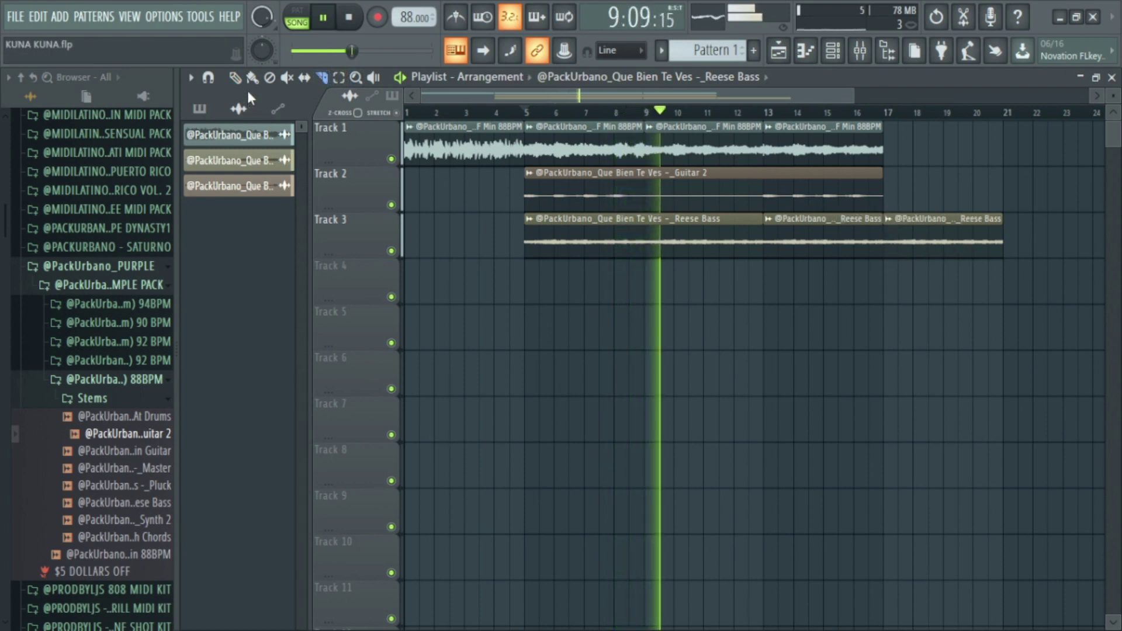
{"action": "key", "text": "p"}
{"action": "right_click", "coordinate": [904, 245]}
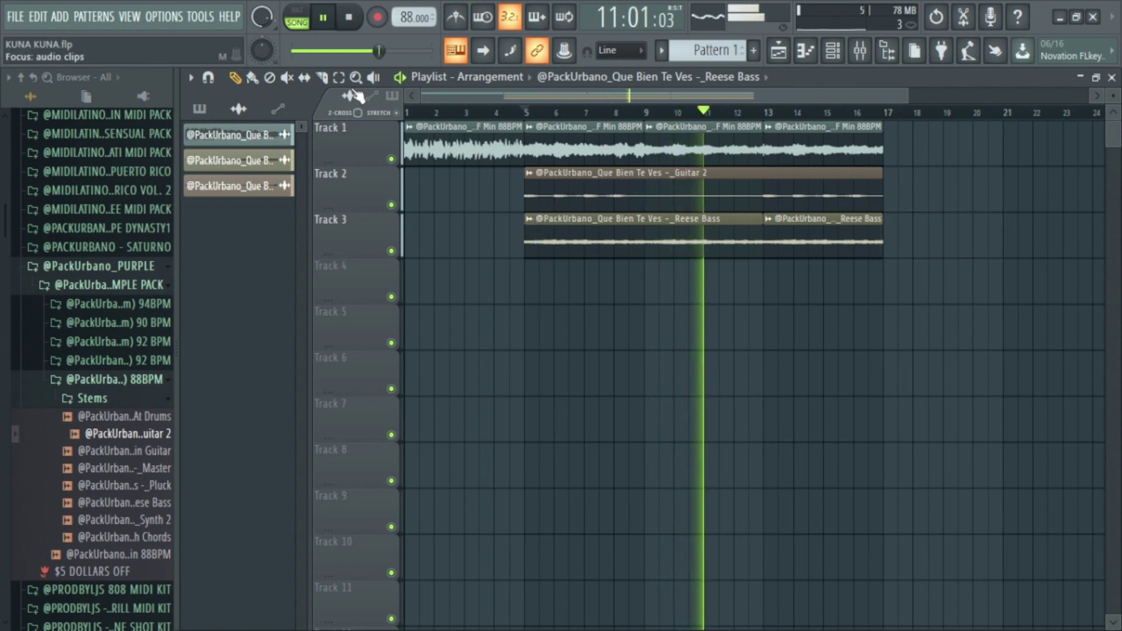
Step: Slice the Guitar 2 clip on Track 2 at bar 13 and delete the section before the cut
{"action": "key", "text": "c"}
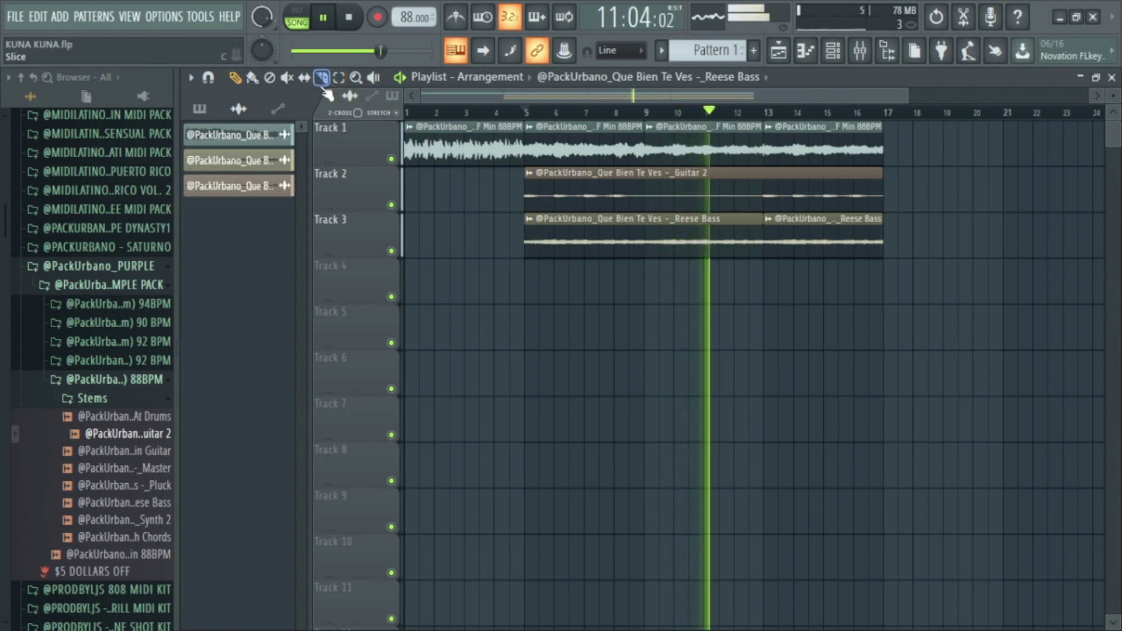
{"action": "left_click", "coordinate": [766, 177]}
{"action": "left_click", "coordinate": [236, 77]}
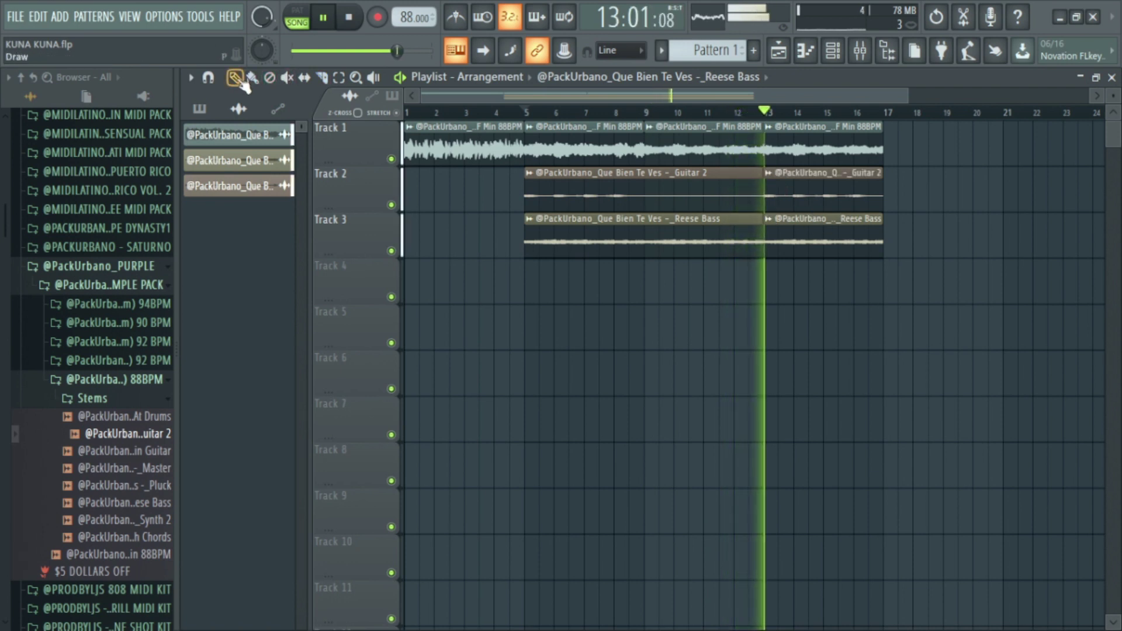
{"action": "right_click", "coordinate": [668, 198]}
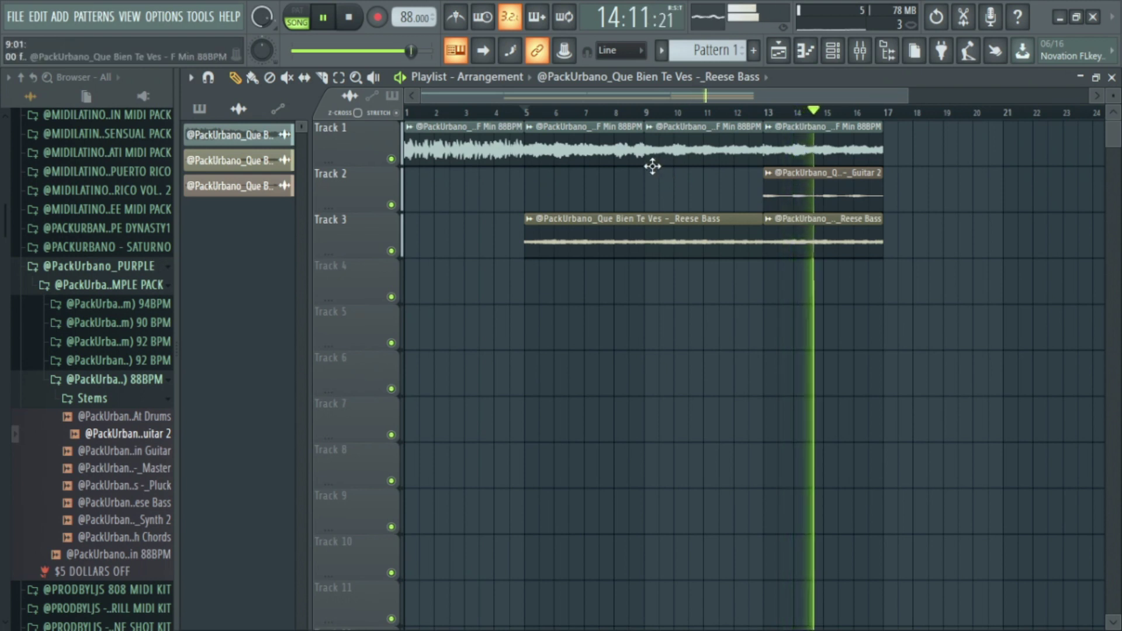
Step: Listen to the arrangement from bar 5 and bar 9, and remove the remaining Guitar 2 clip from Track 2
{"action": "left_click", "coordinate": [526, 114]}
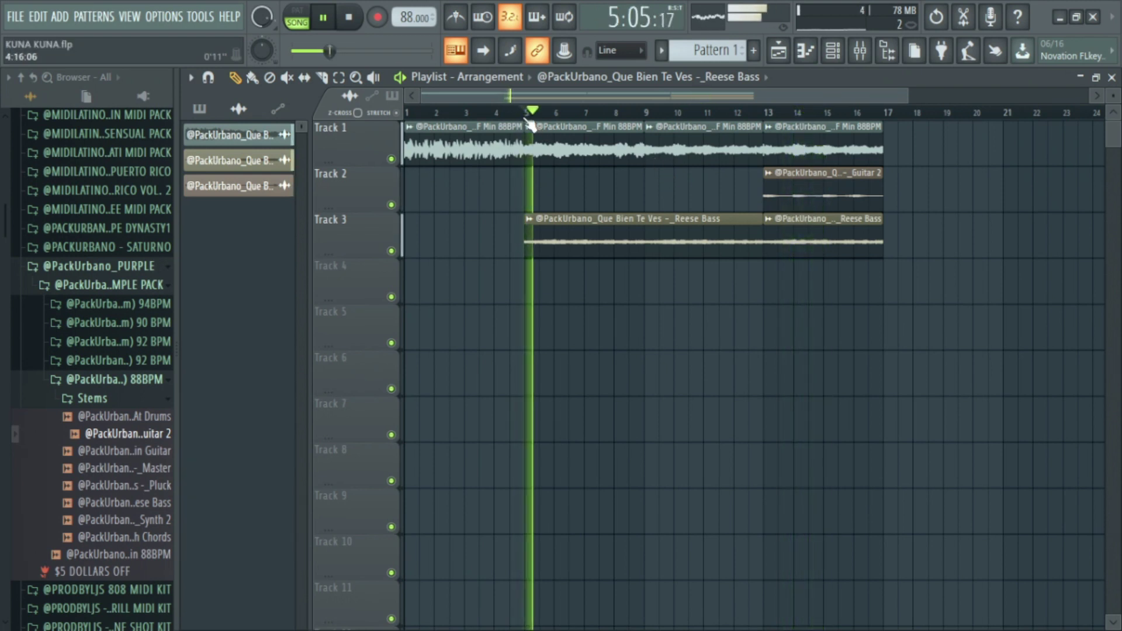
{"action": "left_click", "coordinate": [646, 113]}
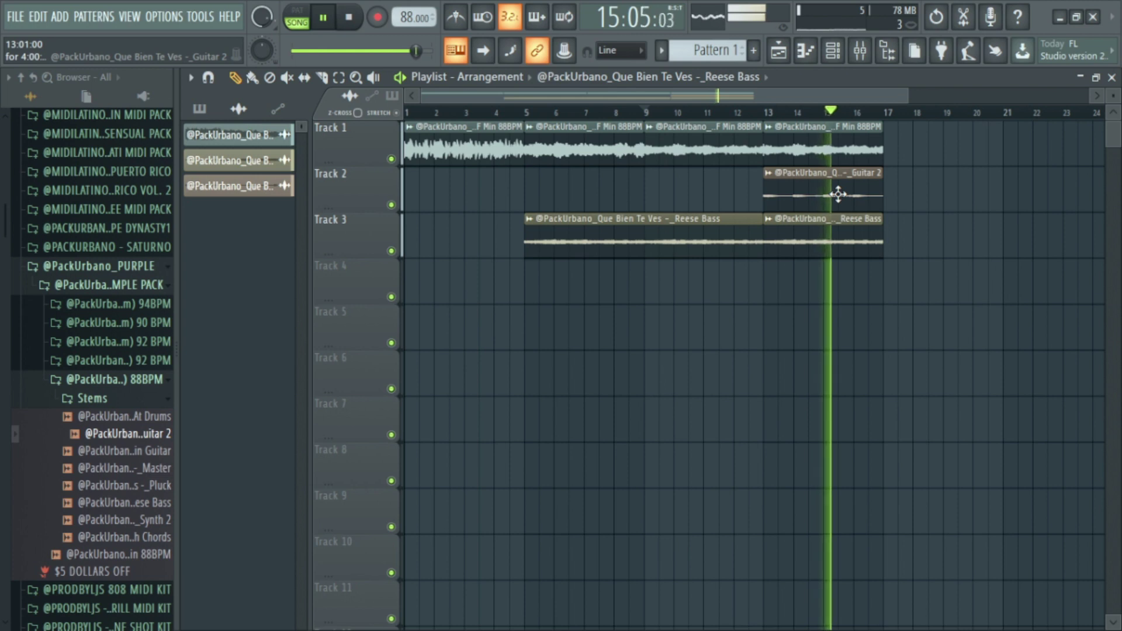
{"action": "right_click", "coordinate": [836, 196]}
{"action": "key", "text": "space"}
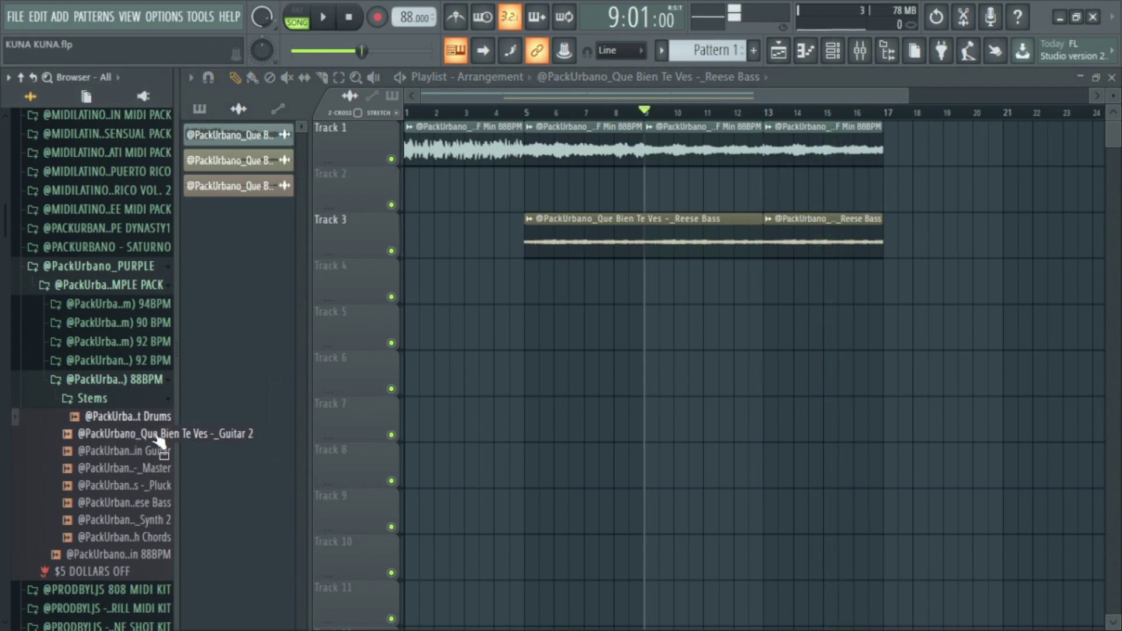
Step: Preview the Master, Pluck, Reese Bass, Synth Chords and Synth 2 stems of the 88BPM pack
{"action": "left_click", "coordinate": [153, 471]}
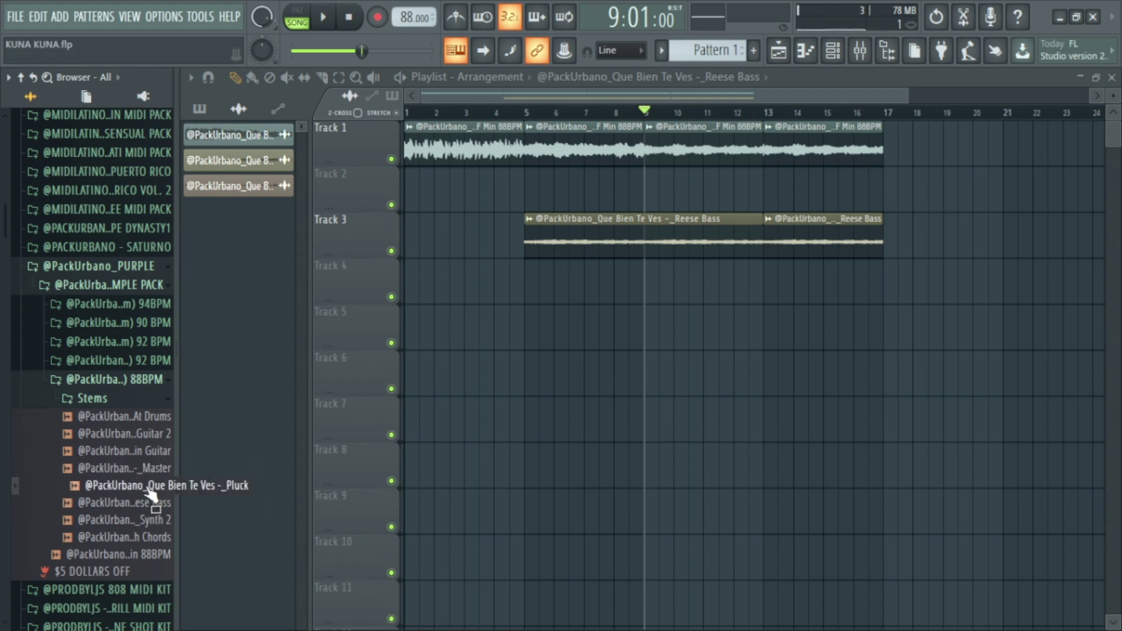
{"action": "left_click", "coordinate": [145, 504]}
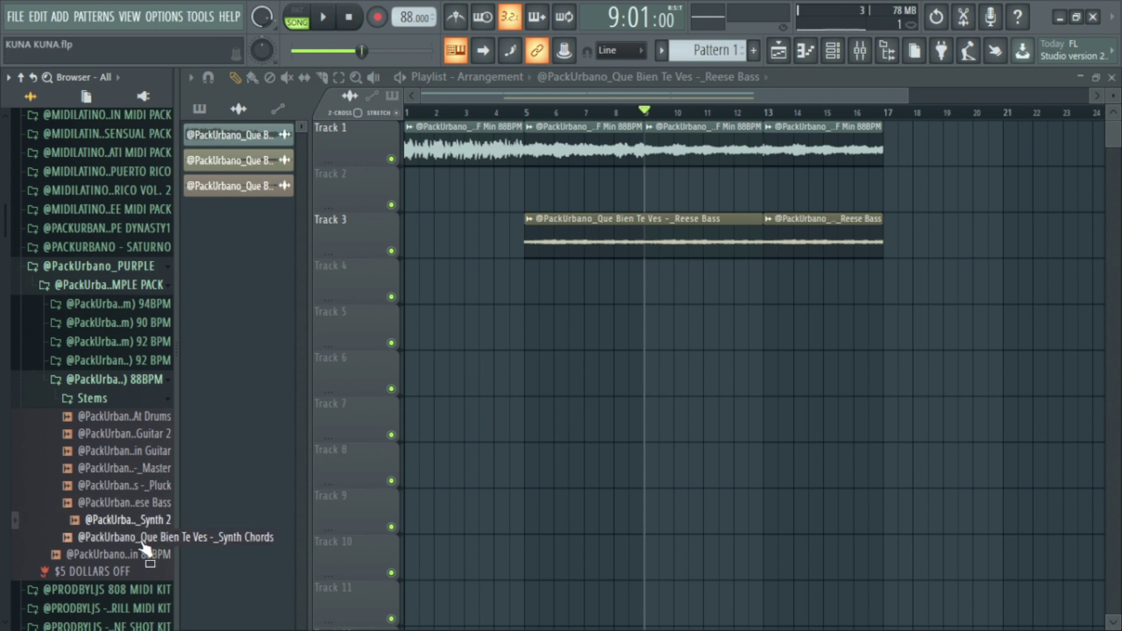
{"action": "left_click", "coordinate": [142, 541]}
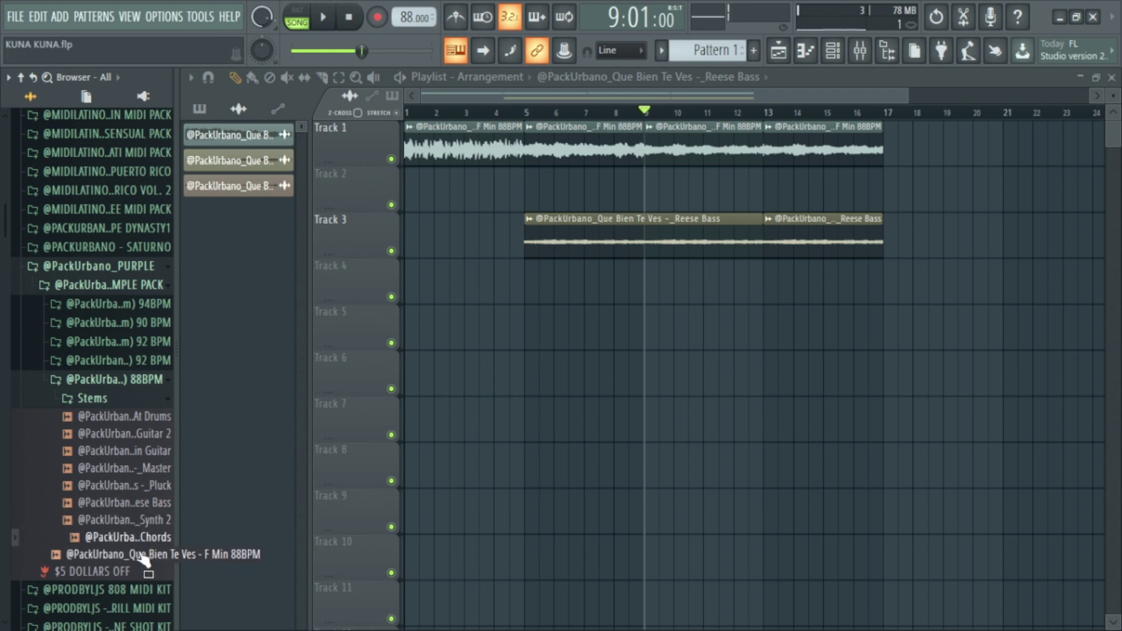
{"action": "left_click", "coordinate": [133, 518]}
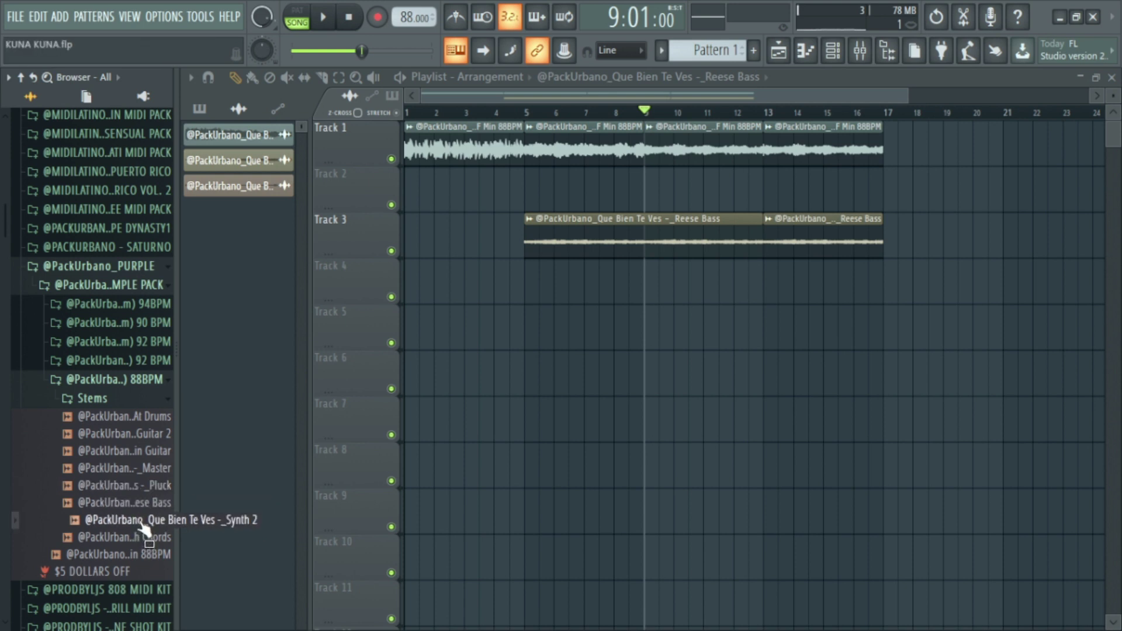
Step: Place the Synth 2 stem on Track 2 starting at bar 9 and listen to it from bar 13
{"action": "left_click_drag", "start_coordinate": [142, 526], "coordinate": [707, 193]}
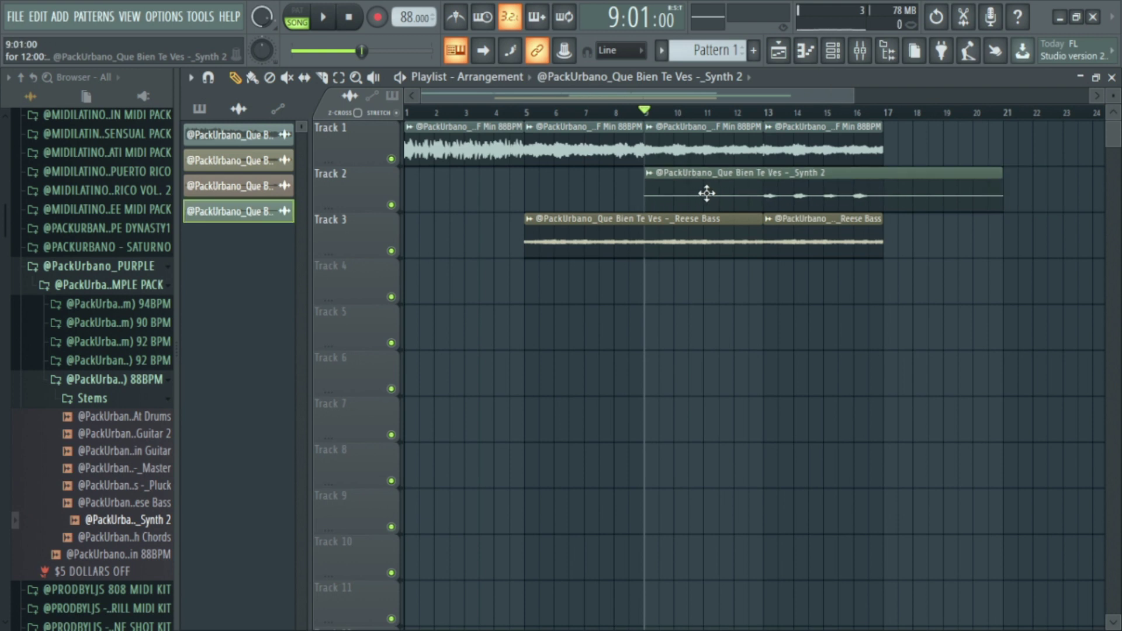
{"action": "key", "text": "space"}
{"action": "left_click", "coordinate": [767, 111]}
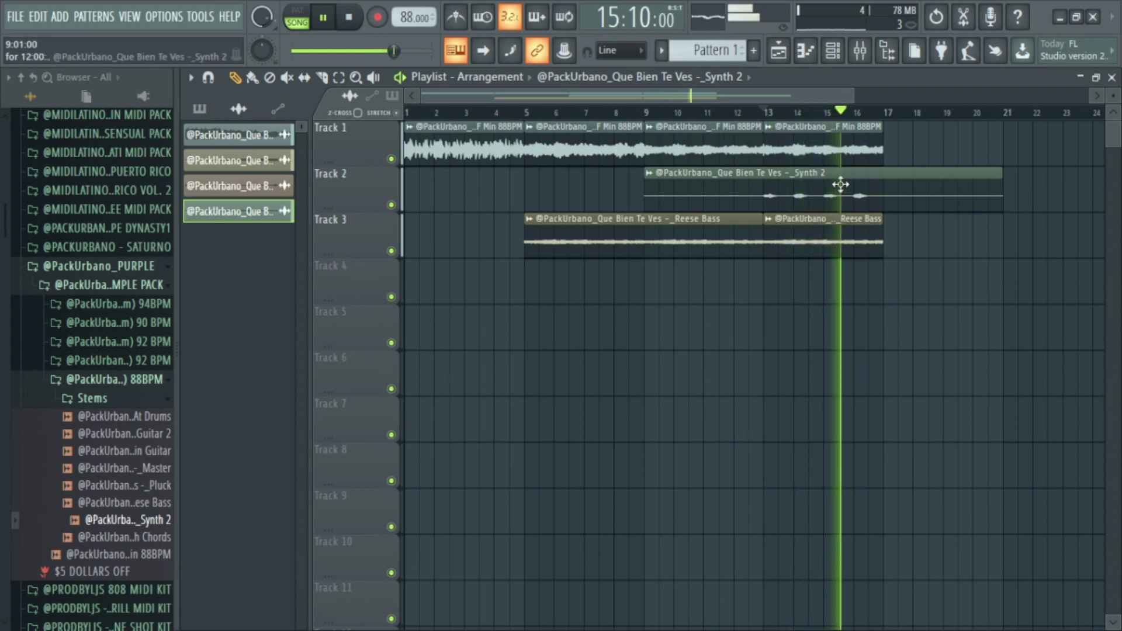
Step: Remove the Synth 2 clip from Track 2, stop playback, and delete the Synth 2 channel from the project
{"action": "right_click", "coordinate": [801, 203]}
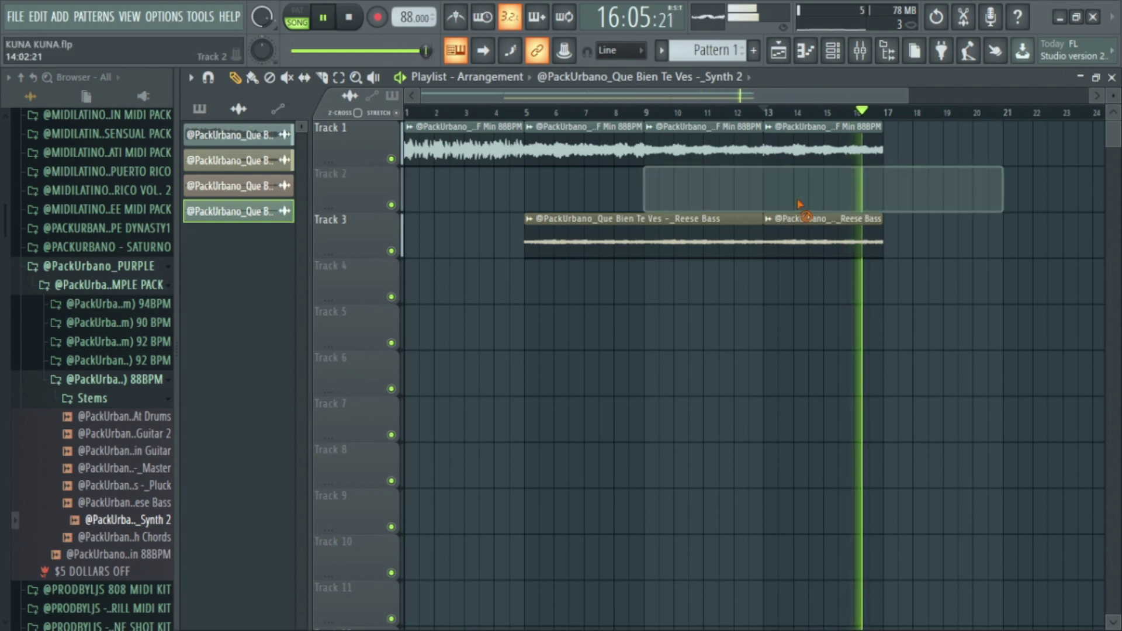
{"action": "key", "text": "space"}
{"action": "right_click", "coordinate": [233, 217]}
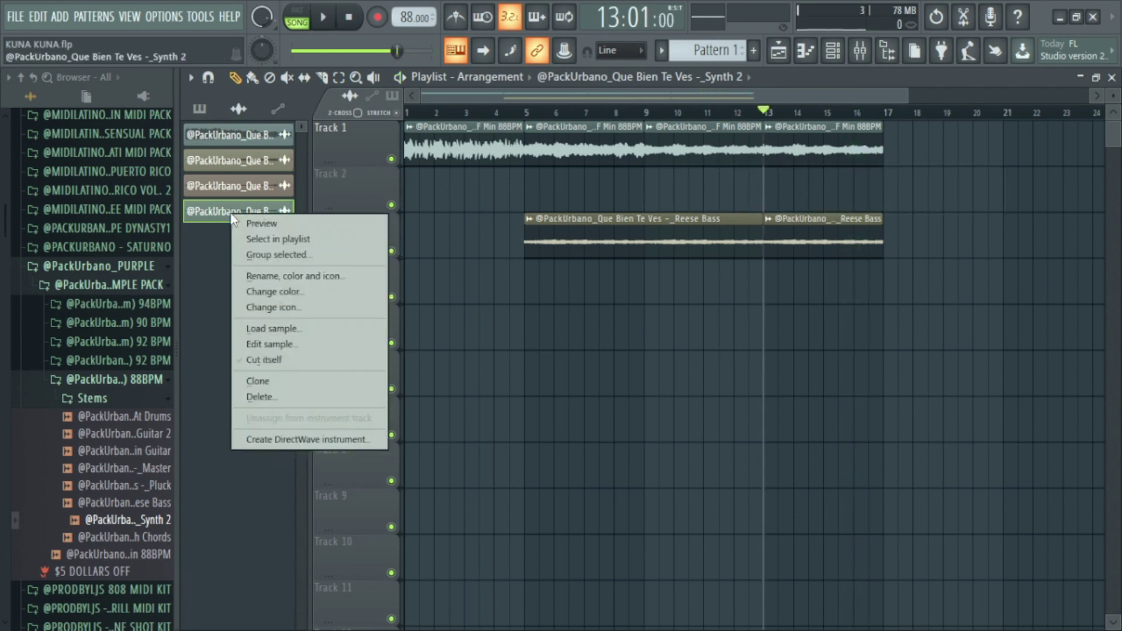
{"action": "left_click", "coordinate": [283, 397]}
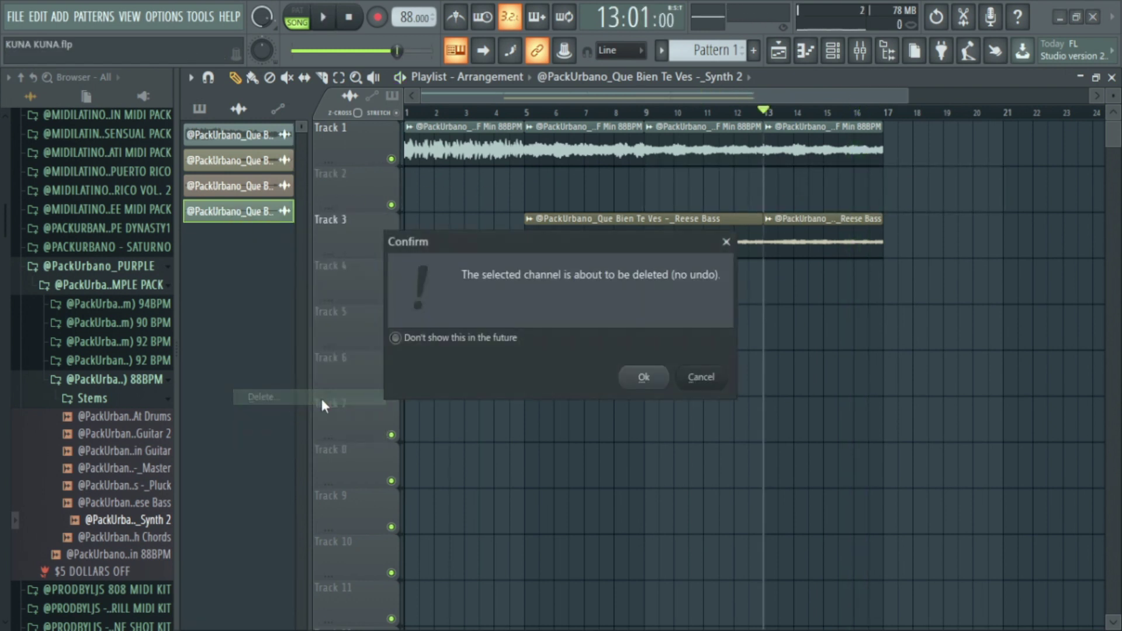
{"action": "left_click", "coordinate": [645, 378]}
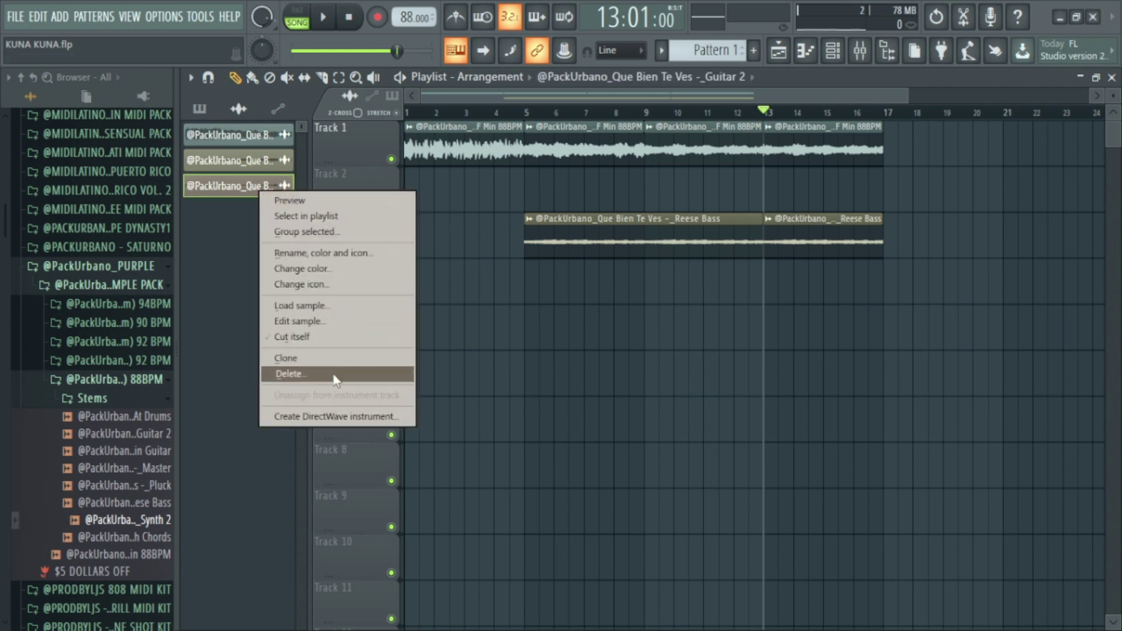
Step: Preview the Reese Bass and Pluck stems of the 88BPM pack
{"action": "left_click", "coordinate": [215, 287]}
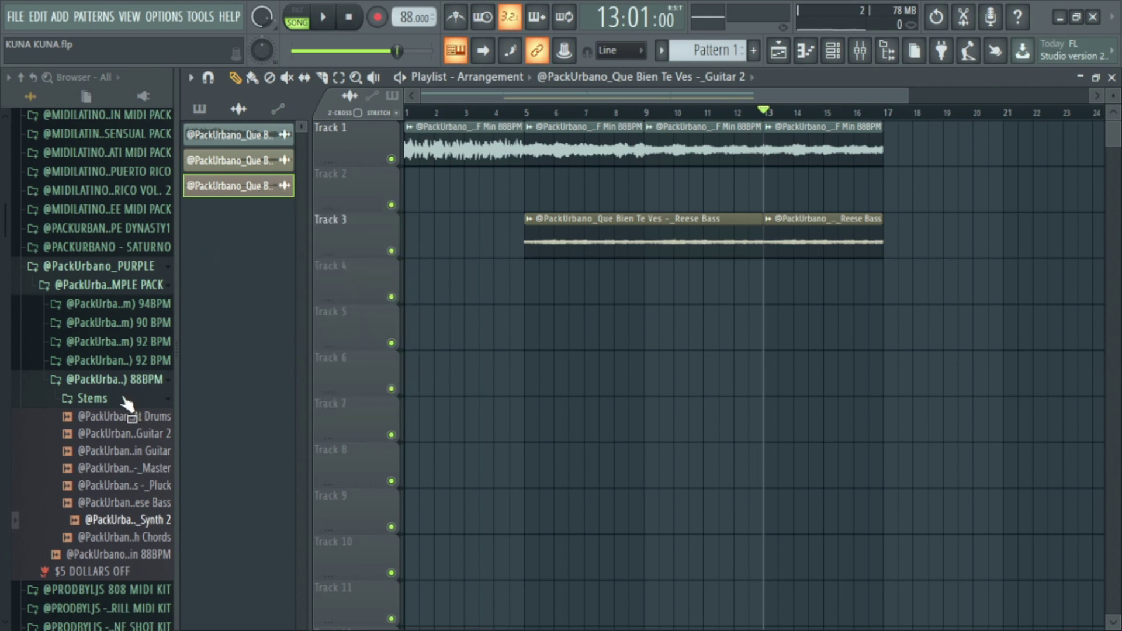
{"action": "left_click", "coordinate": [140, 503]}
{"action": "left_click", "coordinate": [140, 485]}
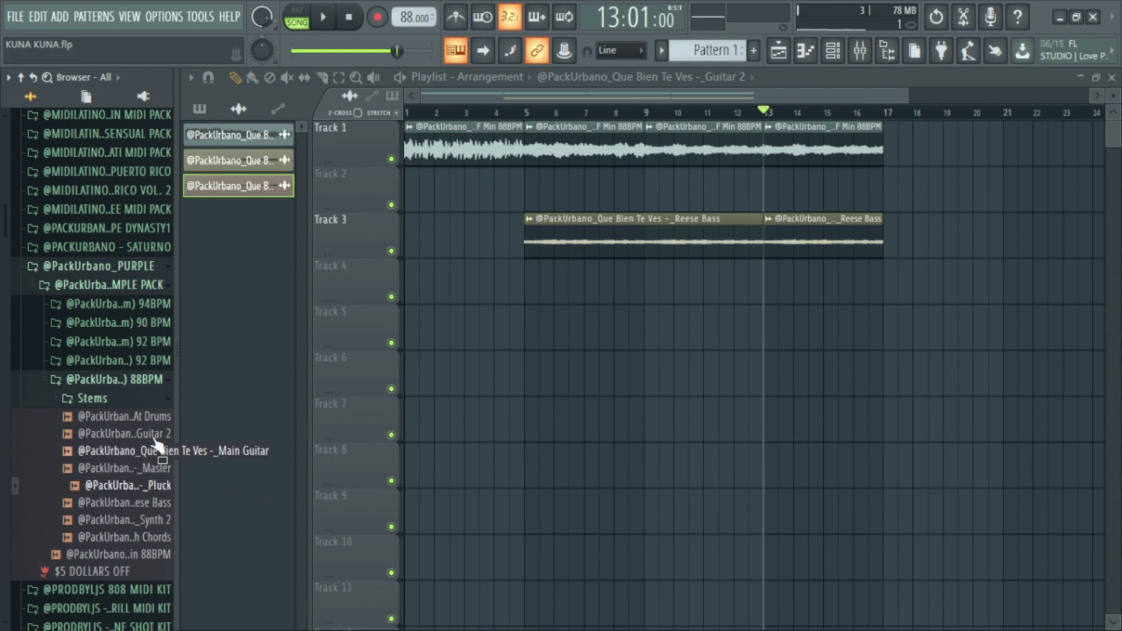
Step: Try another F Min 88BPM loop clip on Track 1 at bar 17, listen to it, and remove it
{"action": "left_click", "coordinate": [468, 156]}
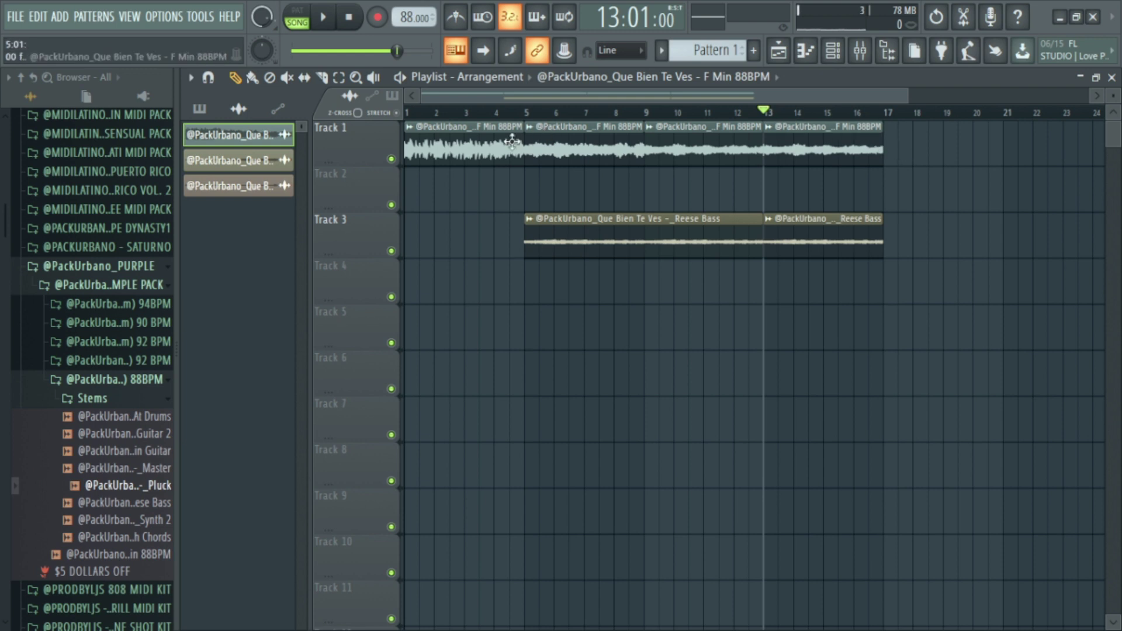
{"action": "left_click", "coordinate": [889, 147]}
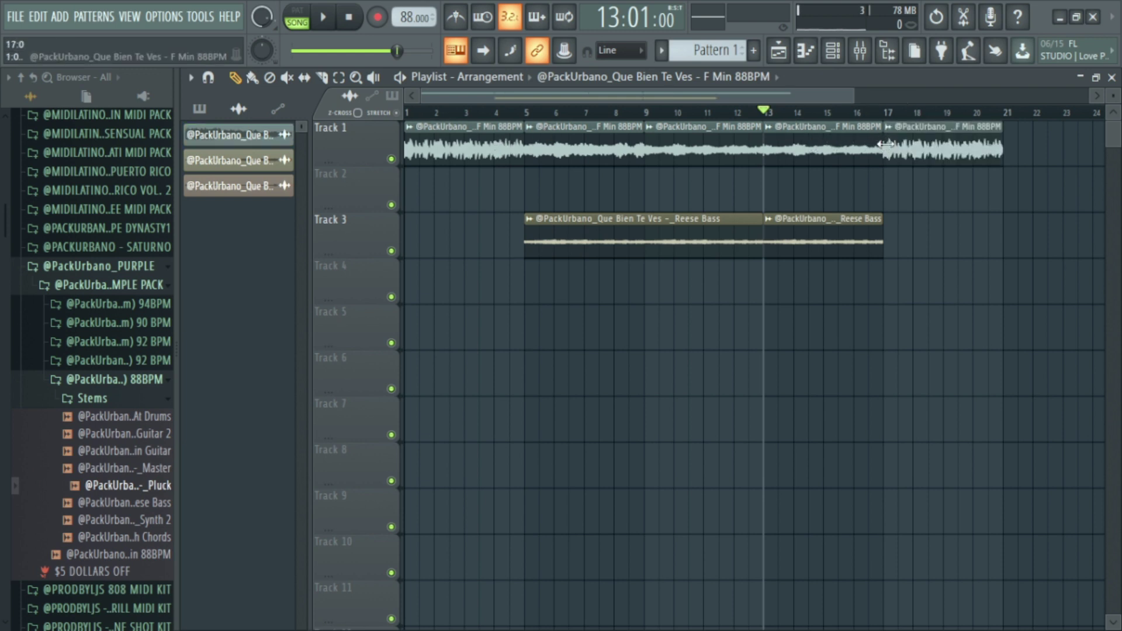
{"action": "left_click", "coordinate": [883, 114]}
{"action": "key", "text": "space"}
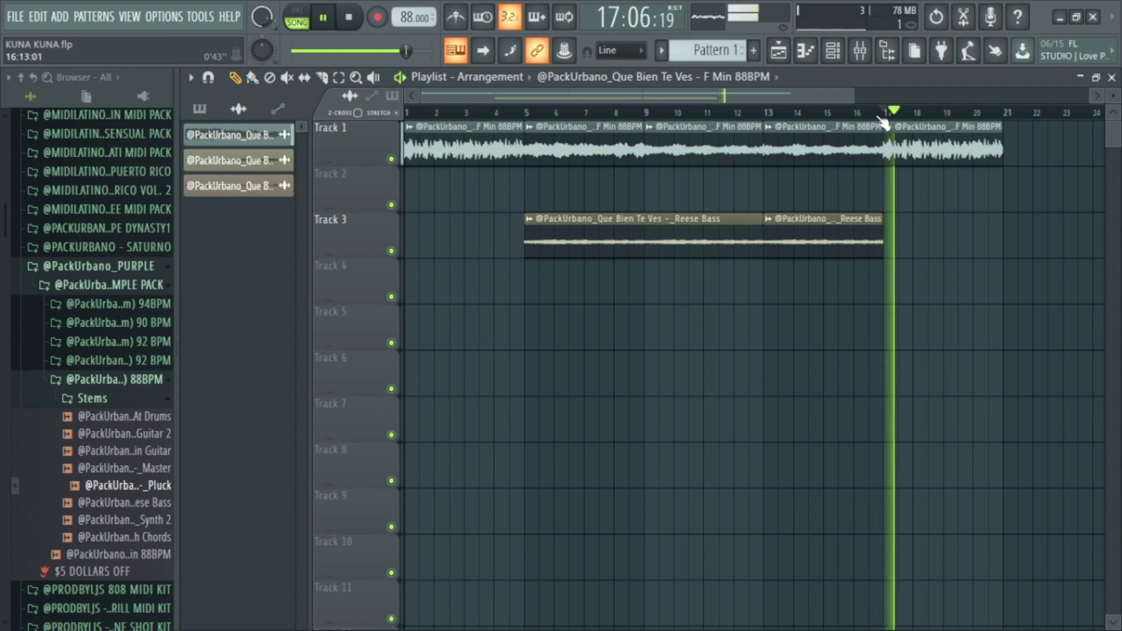
{"action": "scroll", "coordinate": [813, 115], "scroll_direction": "down", "scroll_amount": 3}
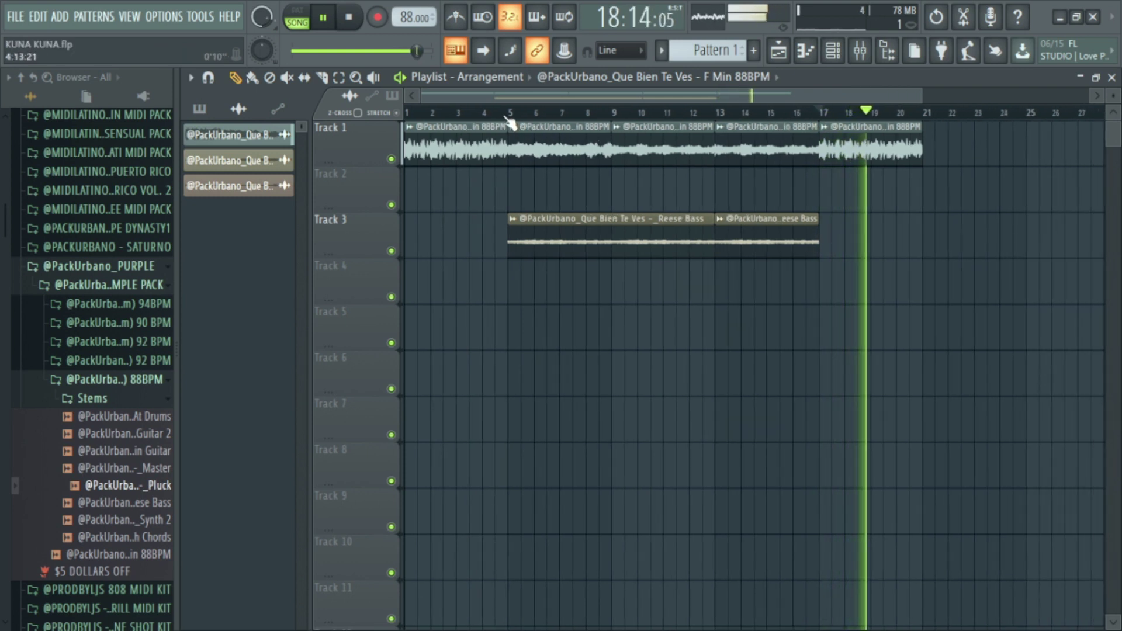
{"action": "right_click", "coordinate": [848, 158]}
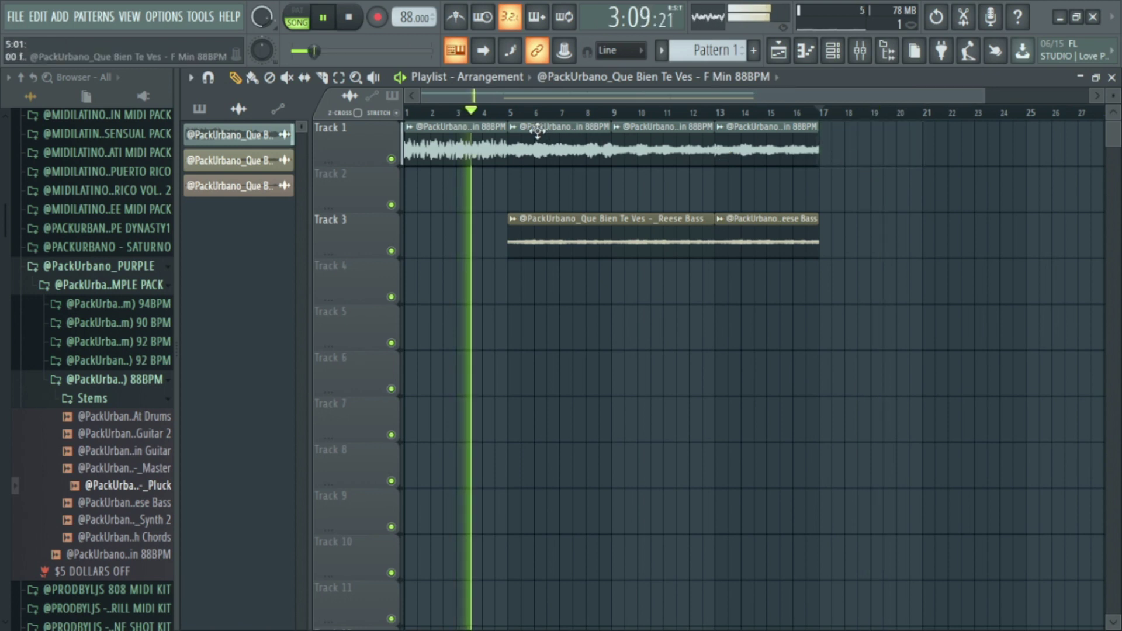
{"action": "key", "text": "space"}
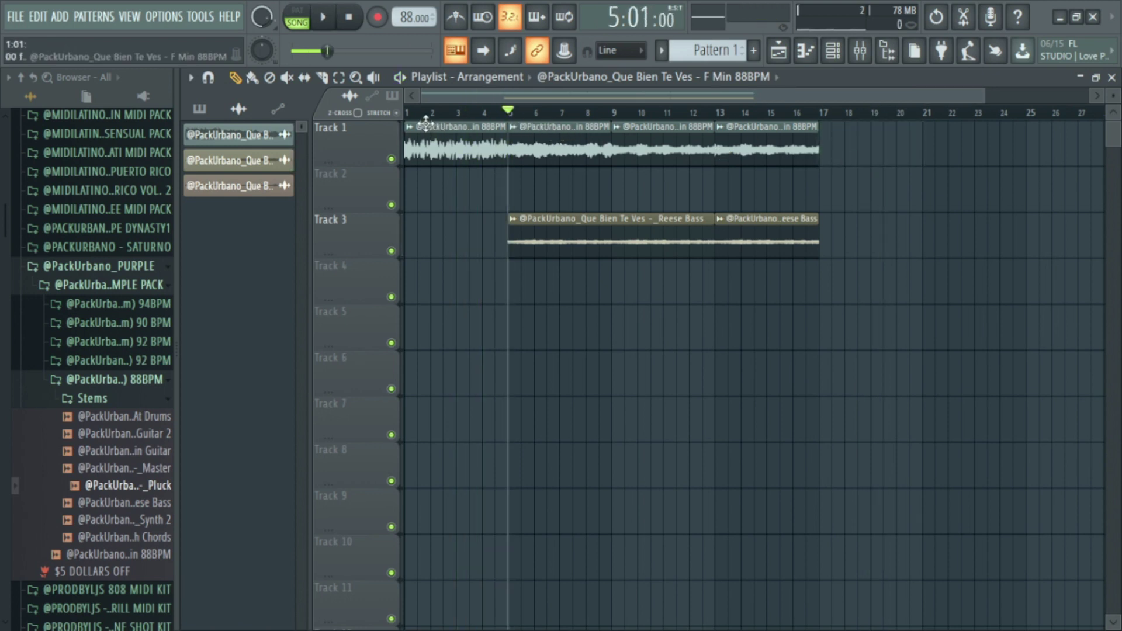
Step: Create a new empty pattern and place it on Track 4 from bar 5 to bar 9
{"action": "left_click", "coordinate": [843, 56]}
{"action": "left_click", "coordinate": [842, 56]}
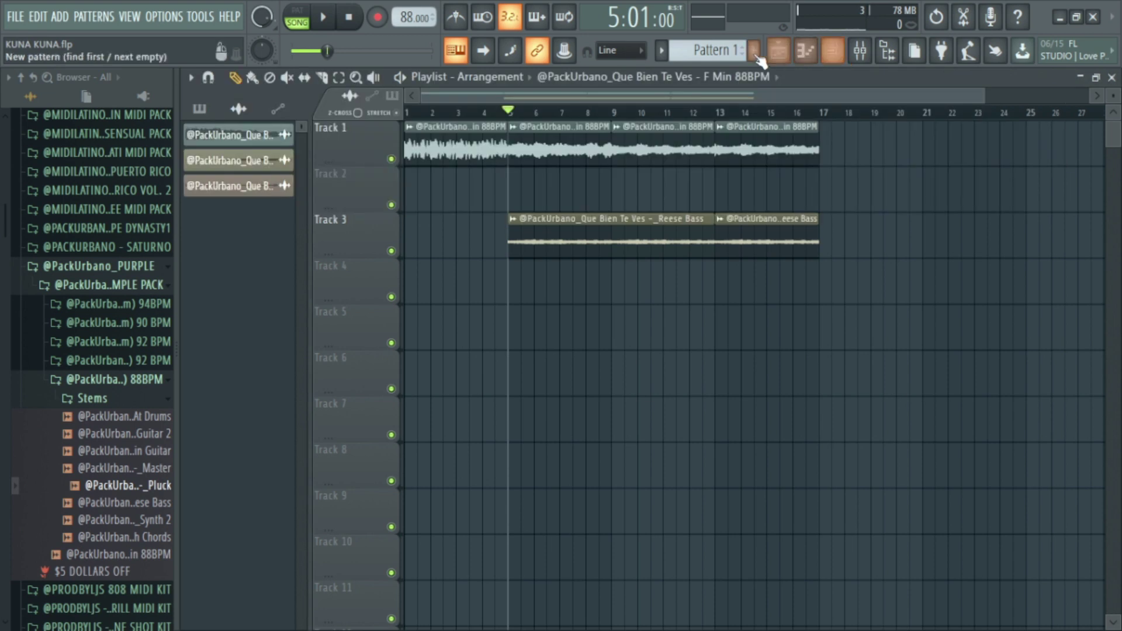
{"action": "left_click", "coordinate": [754, 50]}
{"action": "left_click_drag", "start_coordinate": [267, 139], "coordinate": [613, 288]}
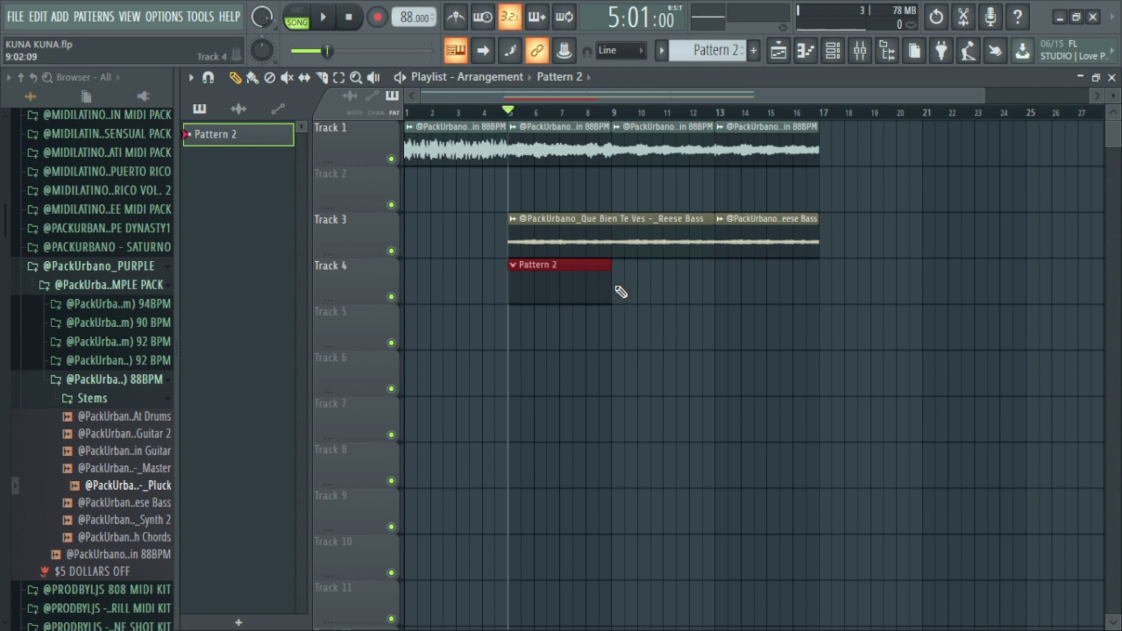
Step: Set the declicking mode of the F Min 88BPM loop sample to Generic (bleeding)
{"action": "left_click", "coordinate": [553, 158]}
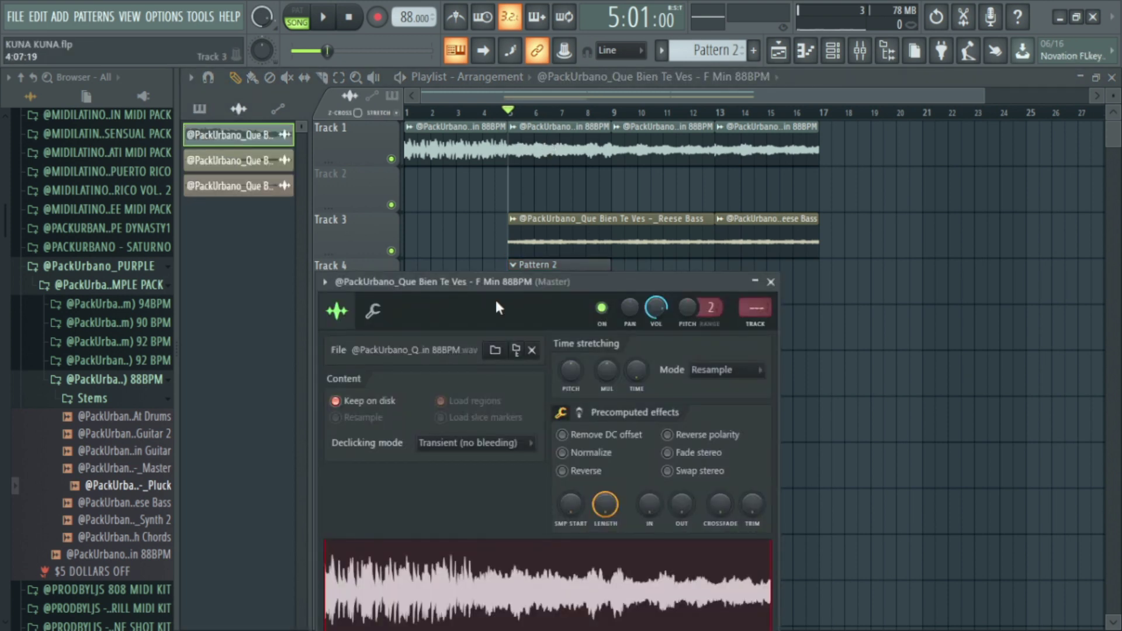
{"action": "left_click", "coordinate": [498, 443]}
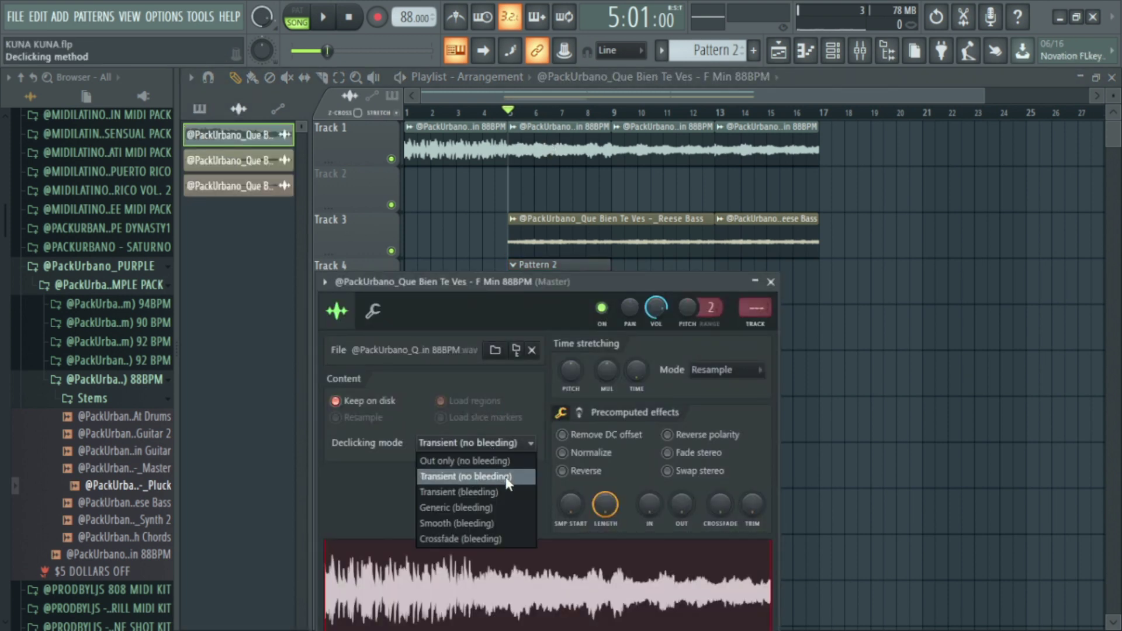
{"action": "left_click", "coordinate": [494, 508]}
{"action": "left_click", "coordinate": [772, 283]}
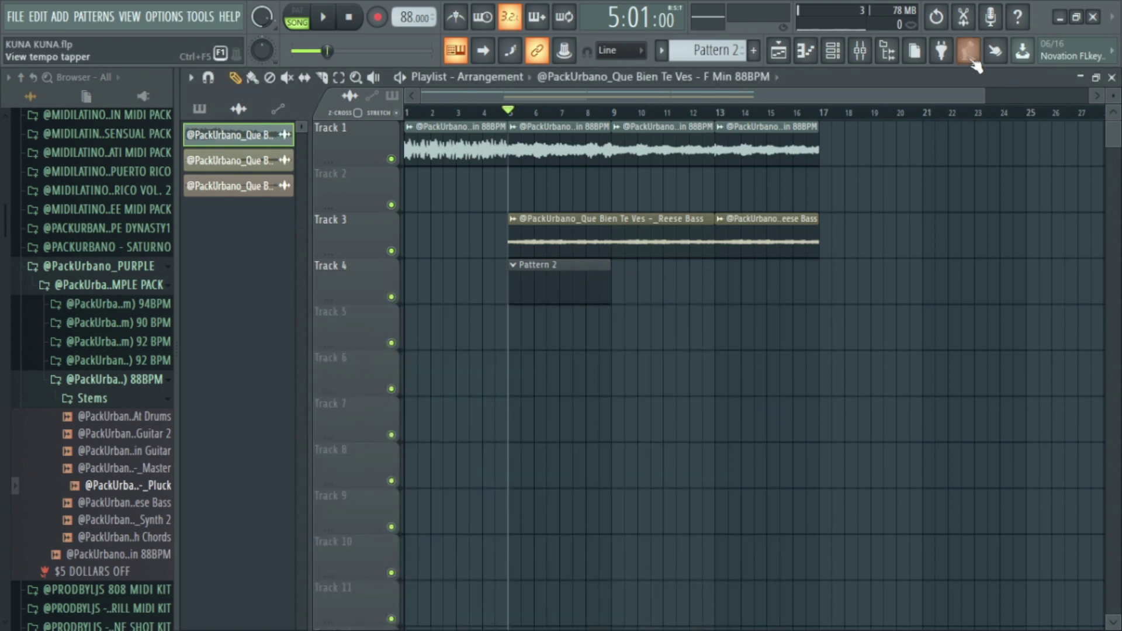
Step: Show all channels in the channel rack and delete the default Kick and Clap channels
{"action": "left_click", "coordinate": [845, 57]}
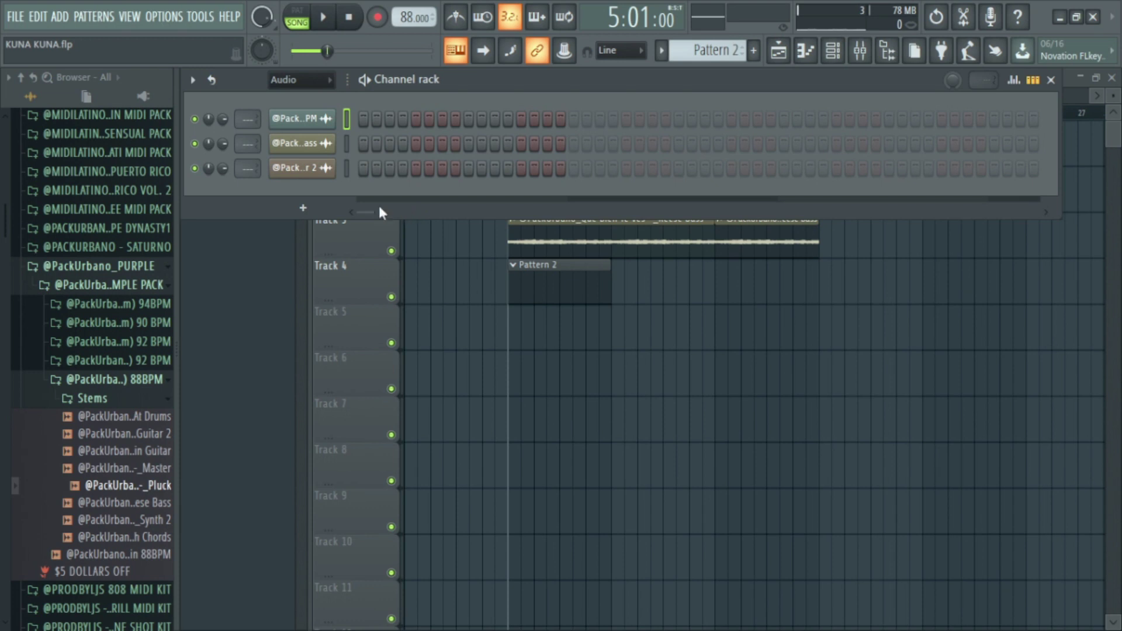
{"action": "left_click", "coordinate": [290, 79]}
{"action": "left_click", "coordinate": [300, 90]}
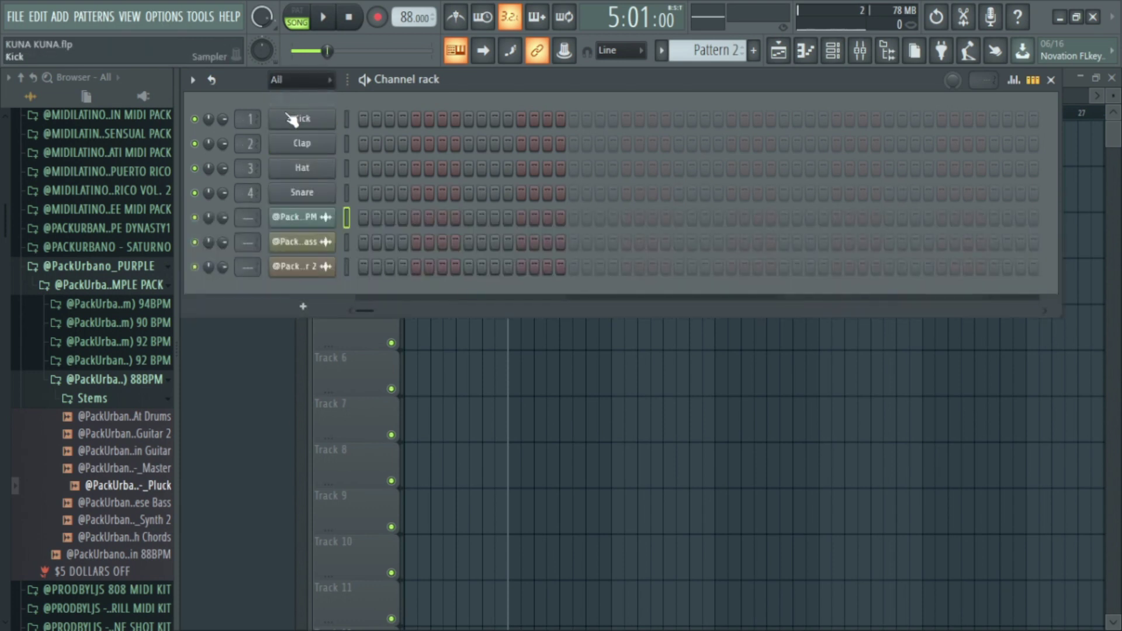
{"action": "right_click", "coordinate": [315, 119]}
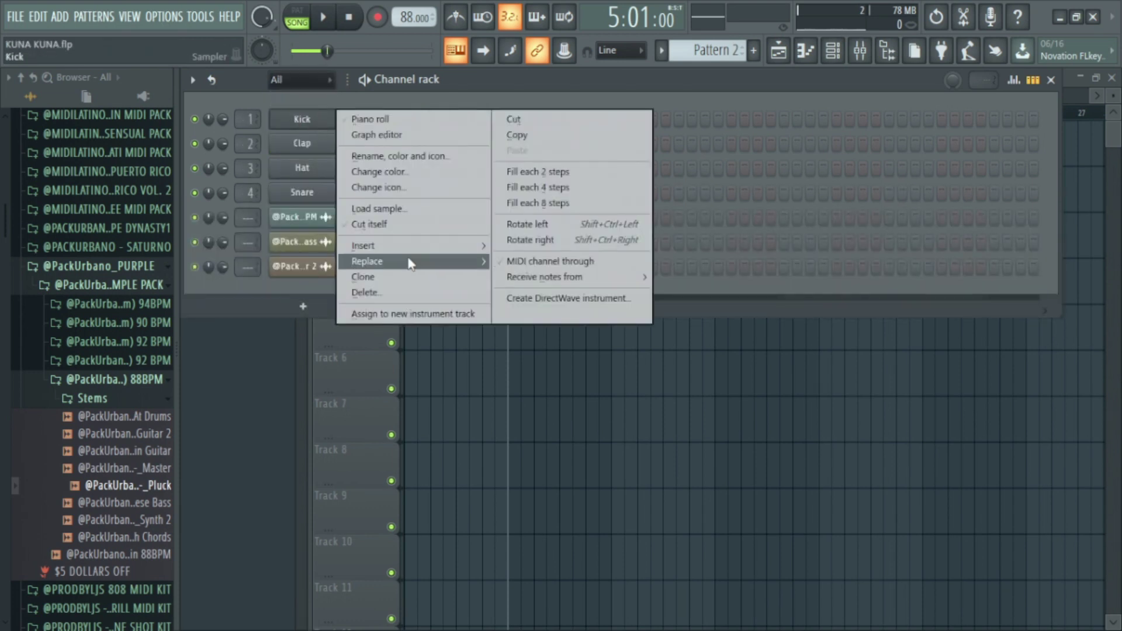
{"action": "left_click", "coordinate": [380, 295]}
{"action": "left_click", "coordinate": [665, 383]}
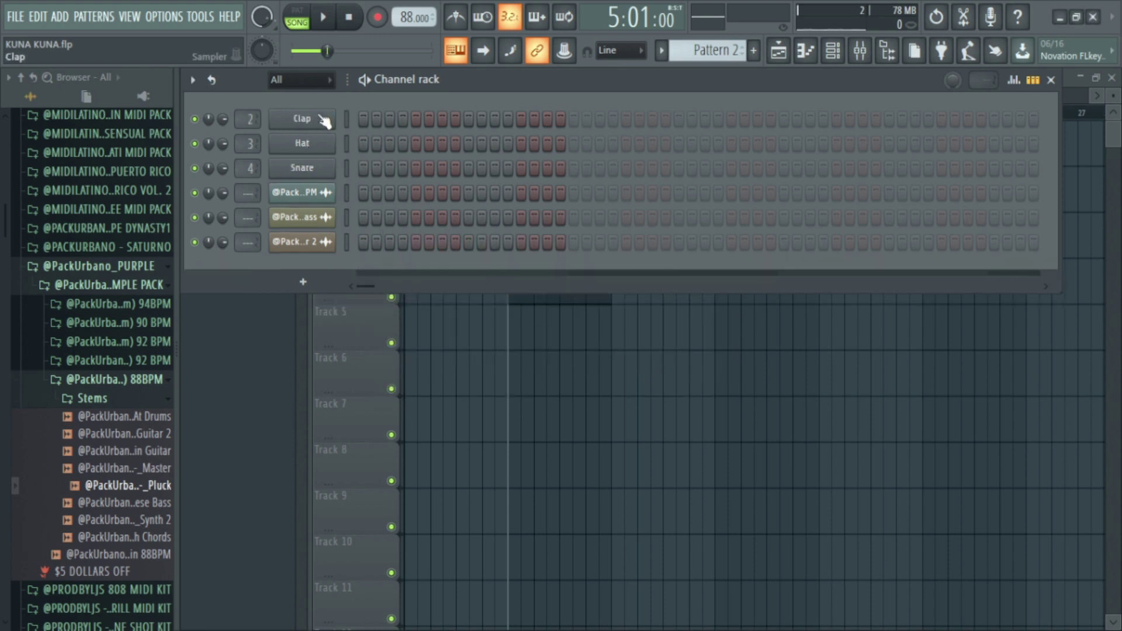
{"action": "right_click", "coordinate": [313, 117]}
{"action": "left_click", "coordinate": [409, 292]}
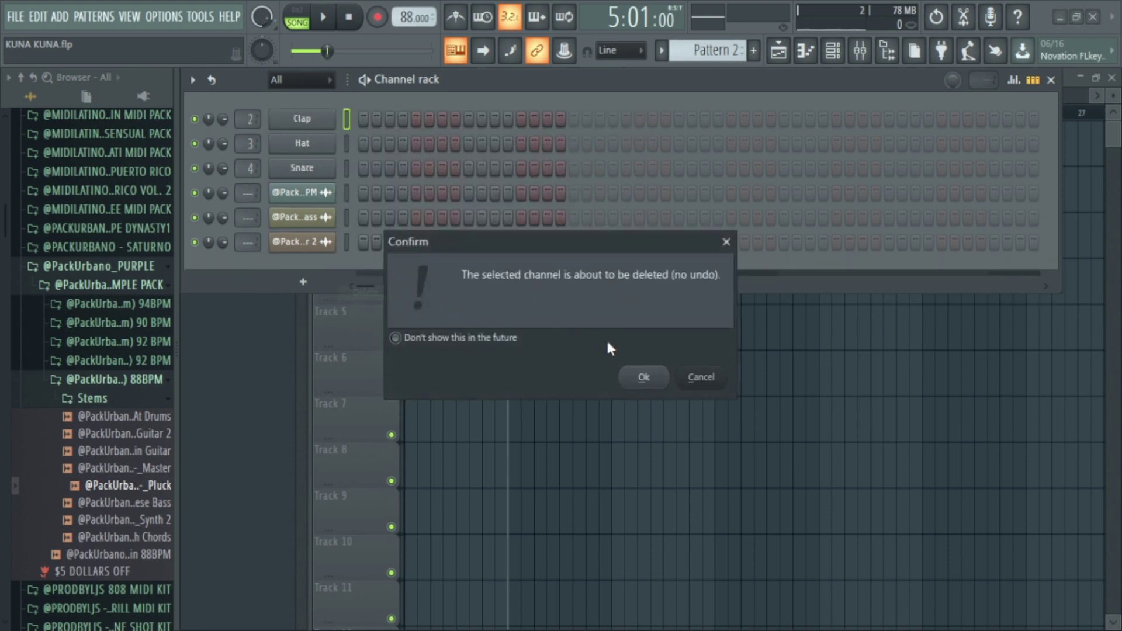
{"action": "left_click", "coordinate": [643, 378]}
Step: Delete the default Hat and Snare channels and close the channel rack
{"action": "right_click", "coordinate": [310, 120]}
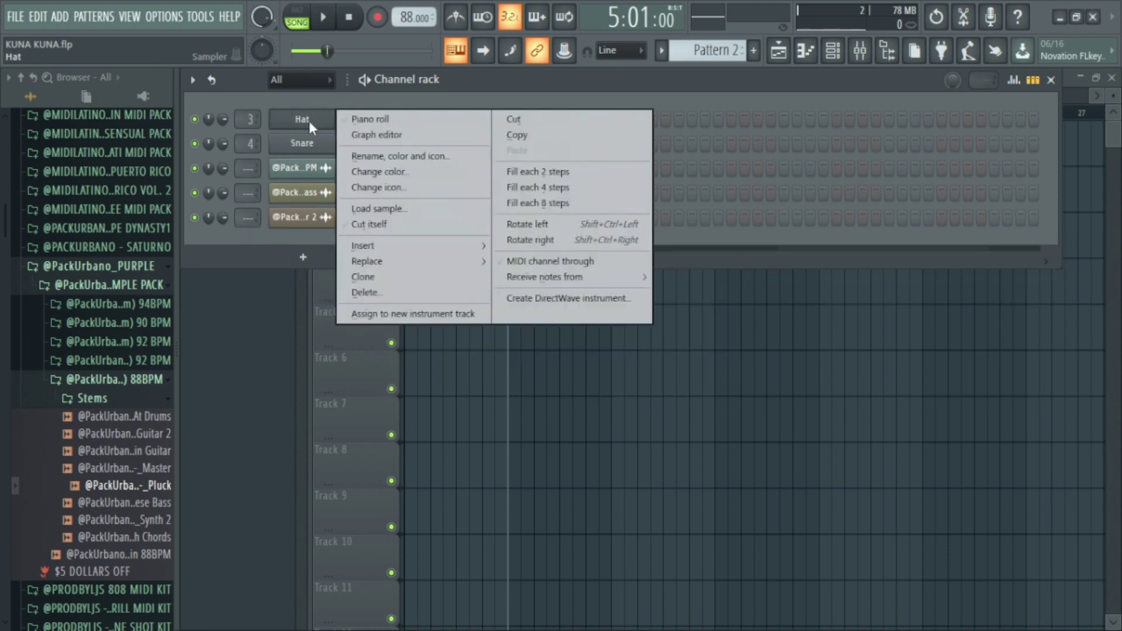
{"action": "left_click", "coordinate": [392, 293]}
{"action": "left_click", "coordinate": [637, 375]}
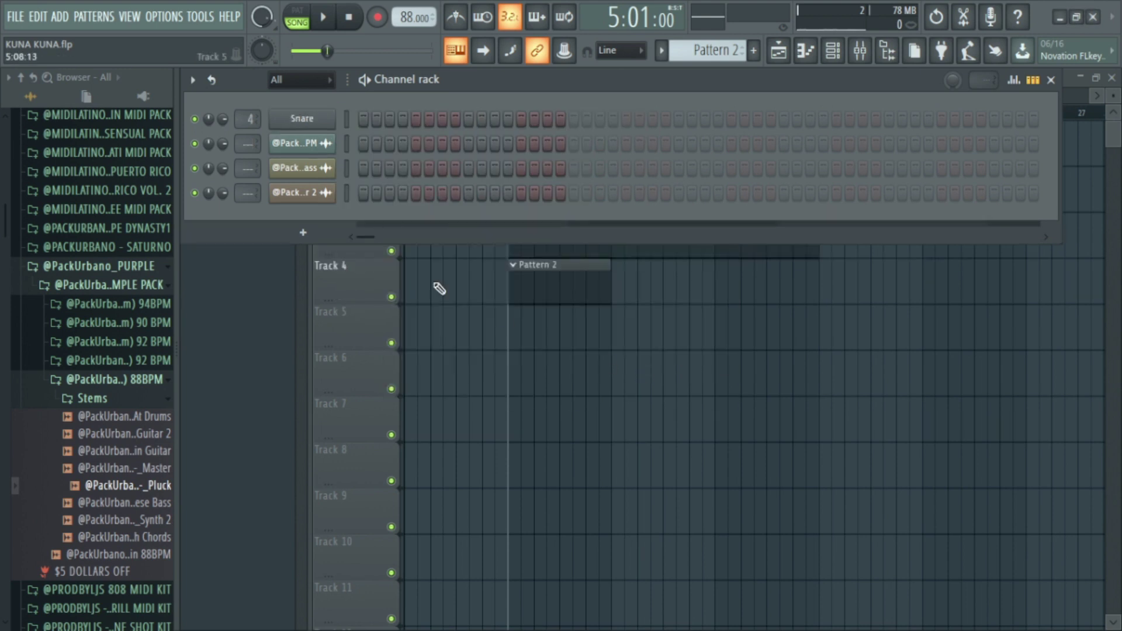
{"action": "right_click", "coordinate": [310, 119]}
{"action": "left_click", "coordinate": [368, 292]}
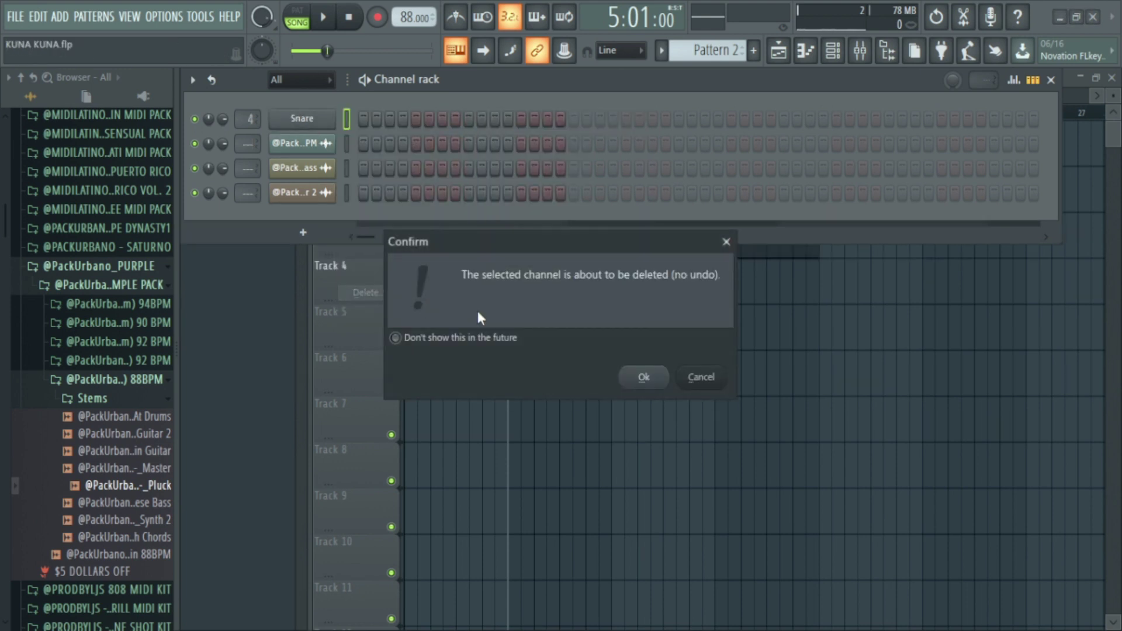
{"action": "left_click", "coordinate": [660, 386]}
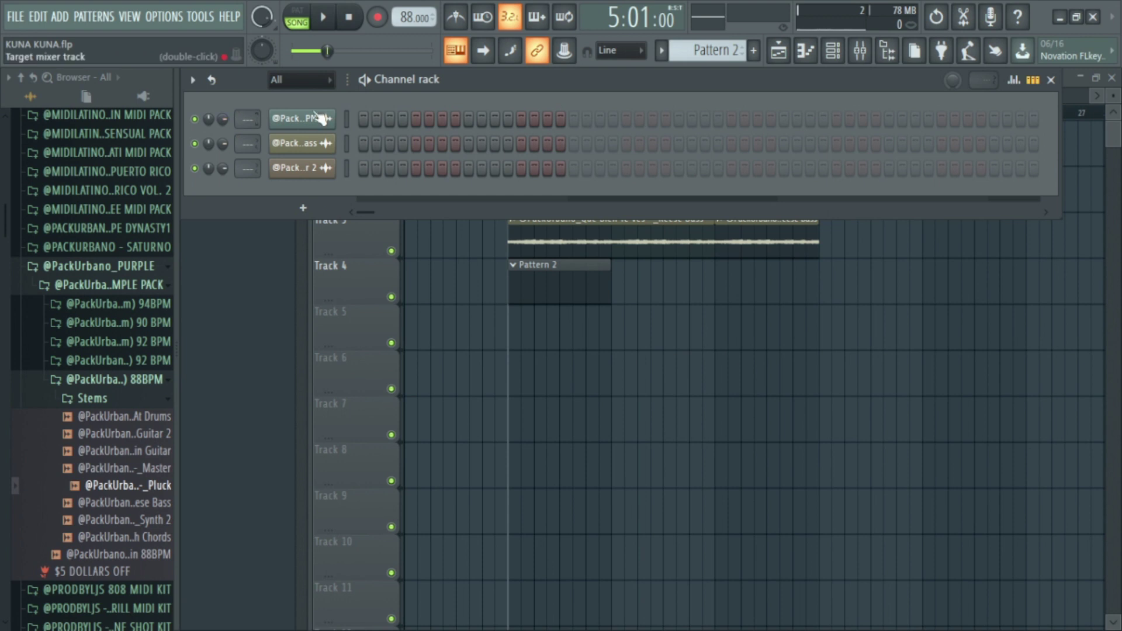
{"action": "left_click", "coordinate": [833, 50]}
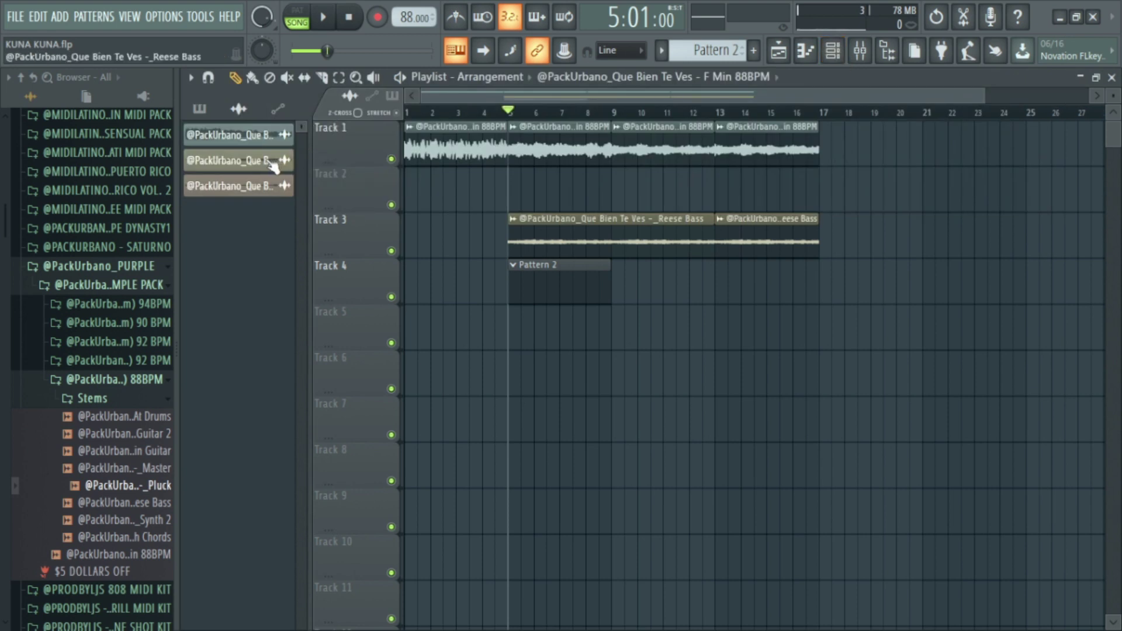
Step: Try the Reese Bass and Guitar 2 clips on Track 2 to identify them, removing each one again
{"action": "left_click_drag", "start_coordinate": [272, 166], "coordinate": [620, 186]}
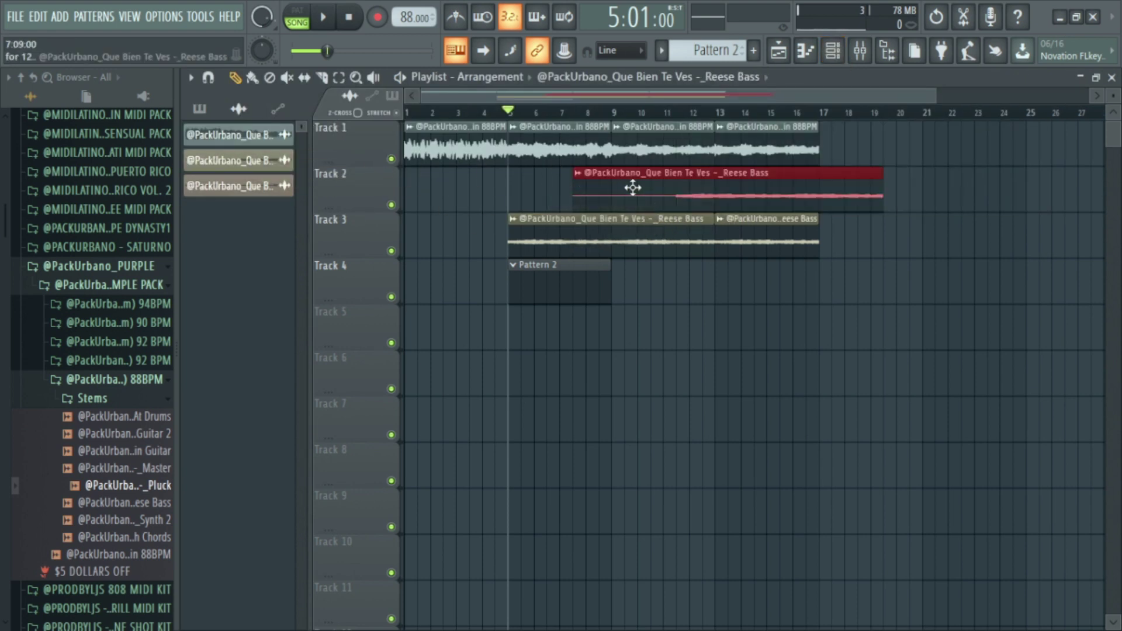
{"action": "right_click", "coordinate": [632, 187]}
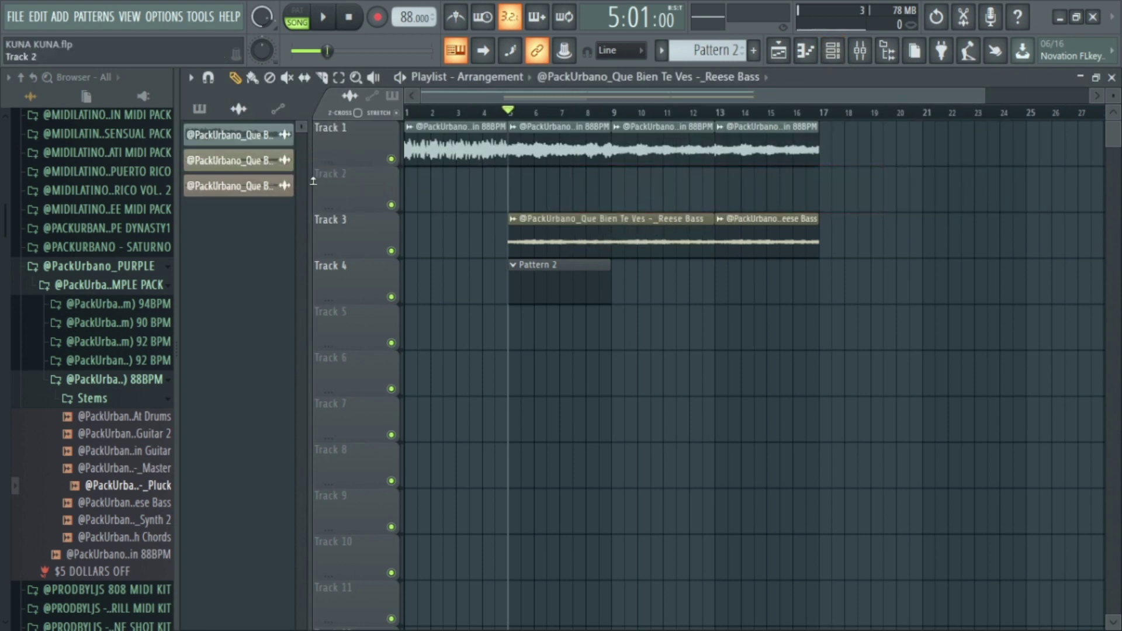
{"action": "left_click_drag", "start_coordinate": [281, 185], "coordinate": [593, 185]}
{"action": "right_click", "coordinate": [594, 184]}
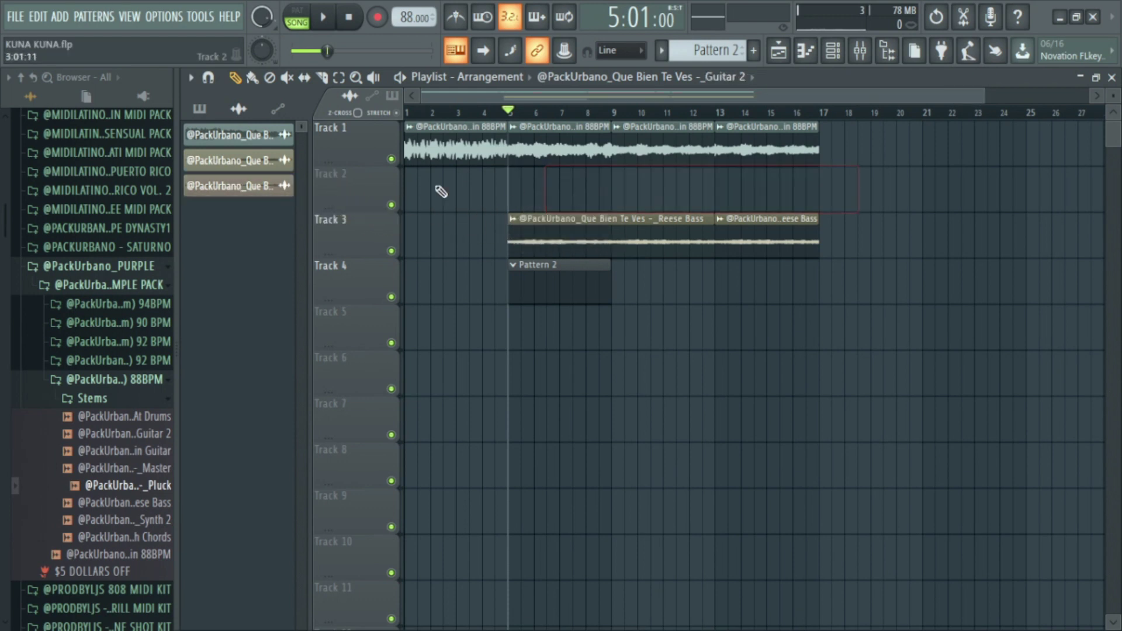
Step: Delete the unused Guitar 2 channel from the project
{"action": "right_click", "coordinate": [256, 188]}
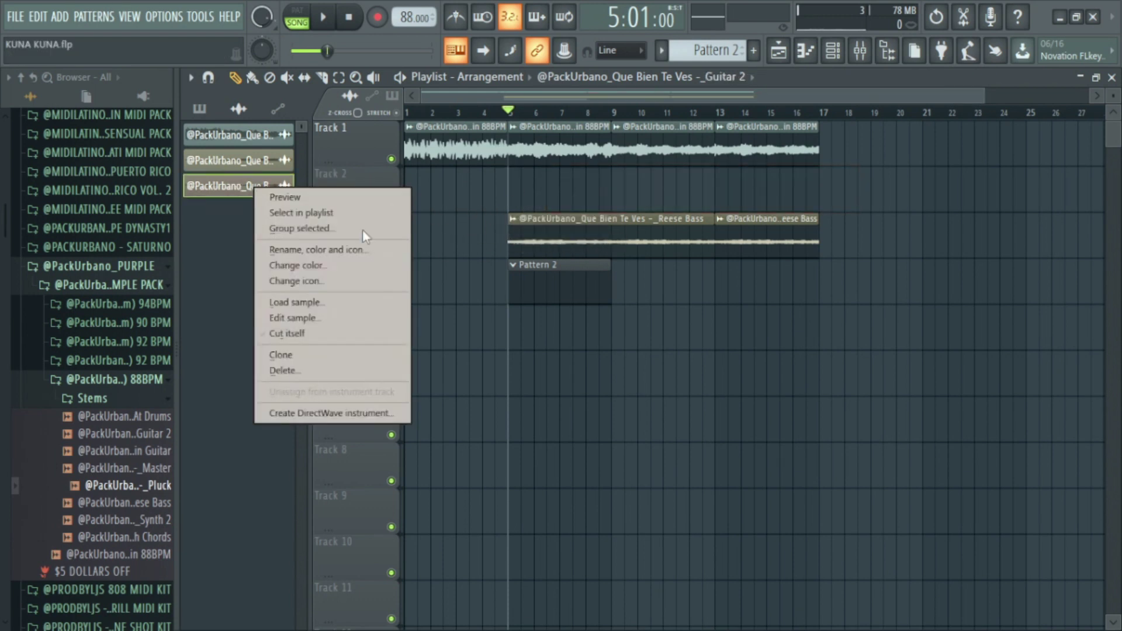
{"action": "left_click", "coordinate": [362, 374]}
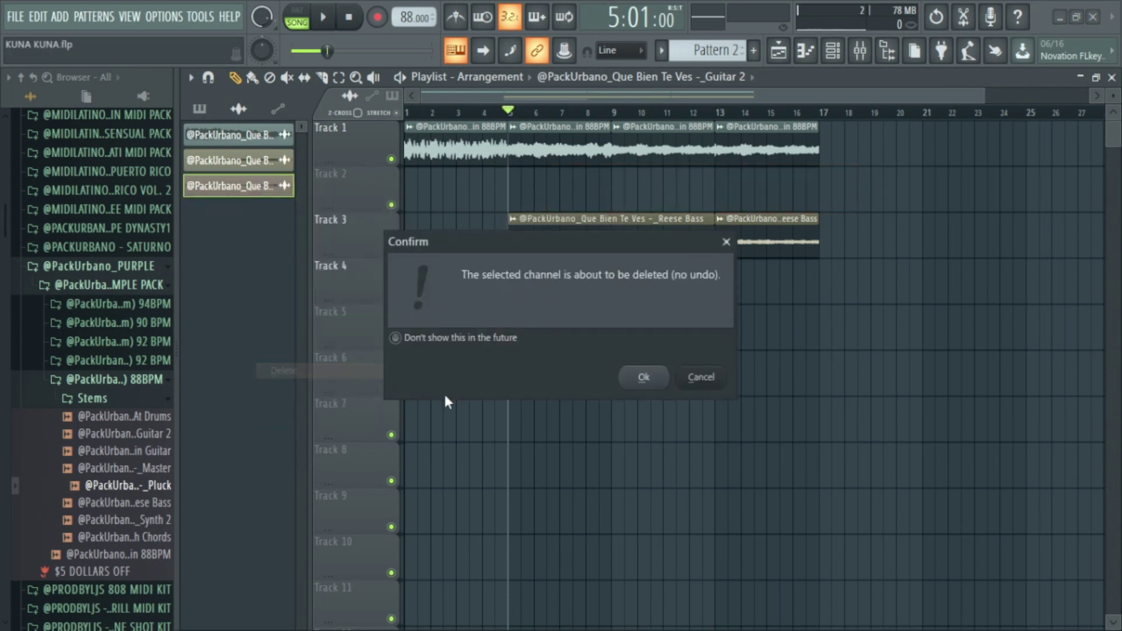
{"action": "left_click", "coordinate": [645, 378]}
Step: Route the F Min 88BPM loop channel to mixer track 1 and the Reese Bass channel to mixer track 2
{"action": "left_click", "coordinate": [832, 50]}
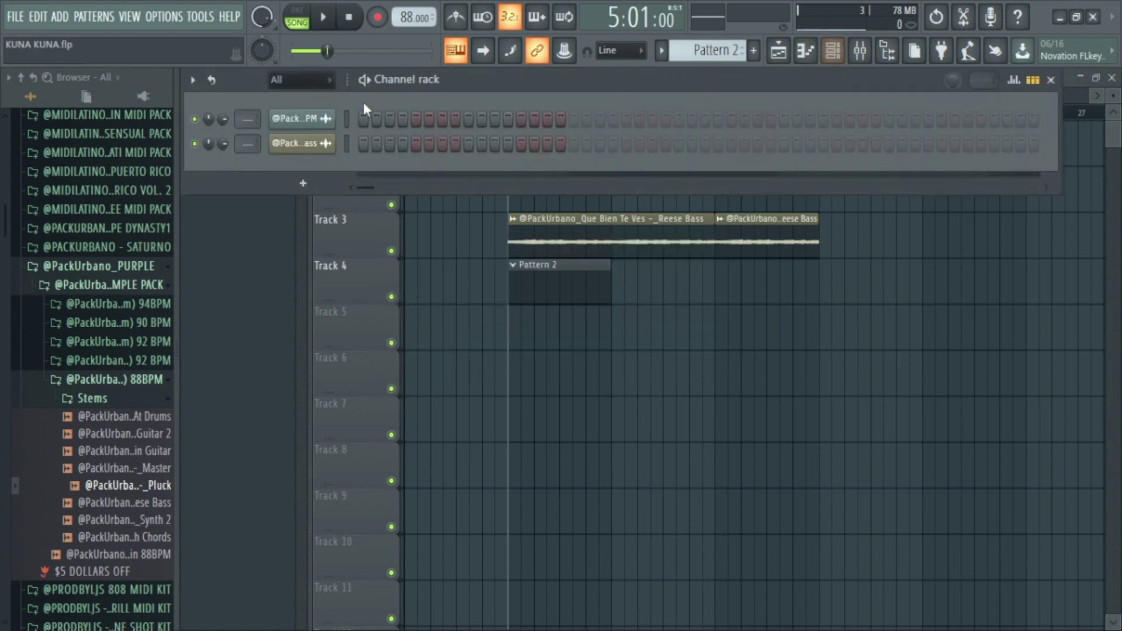
{"action": "scroll", "coordinate": [241, 119], "scroll_direction": "up", "scroll_amount": 1}
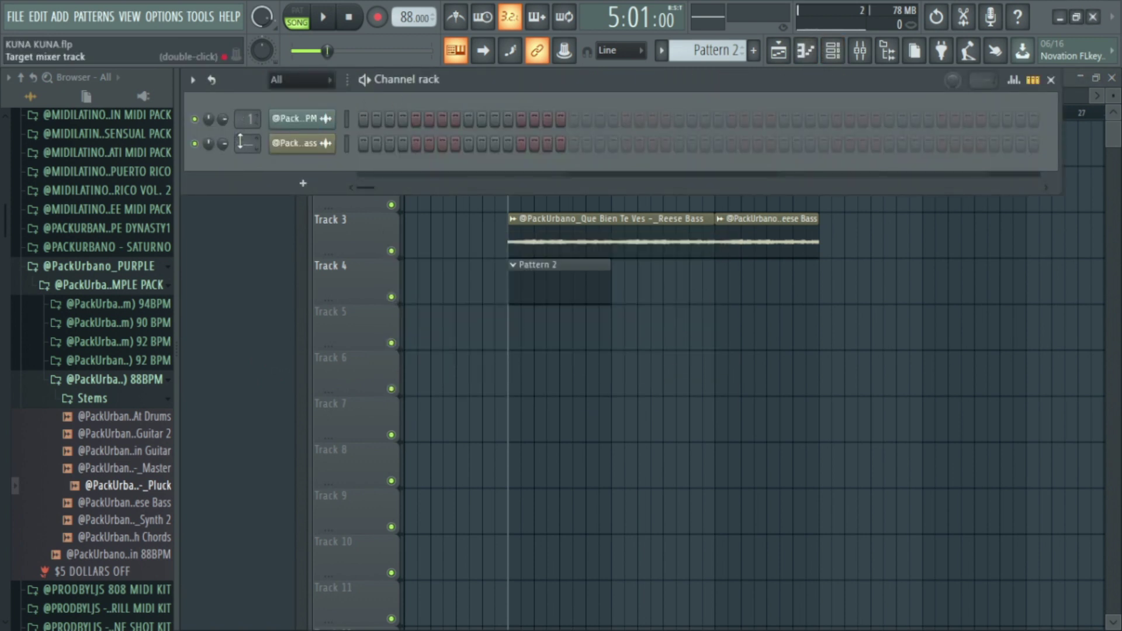
{"action": "scroll", "coordinate": [240, 142], "scroll_direction": "up", "scroll_amount": 1}
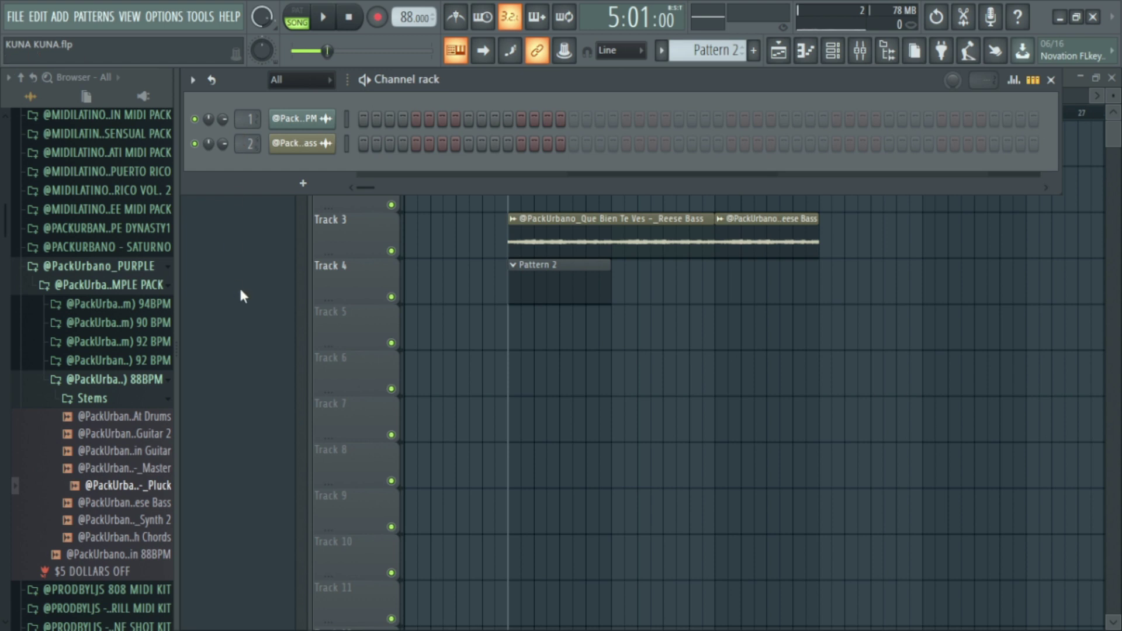
Step: Open the SNARES folder of the Jeb Stew Kit in the sample browser
{"action": "scroll", "coordinate": [137, 351], "scroll_direction": "down", "scroll_amount": 10}
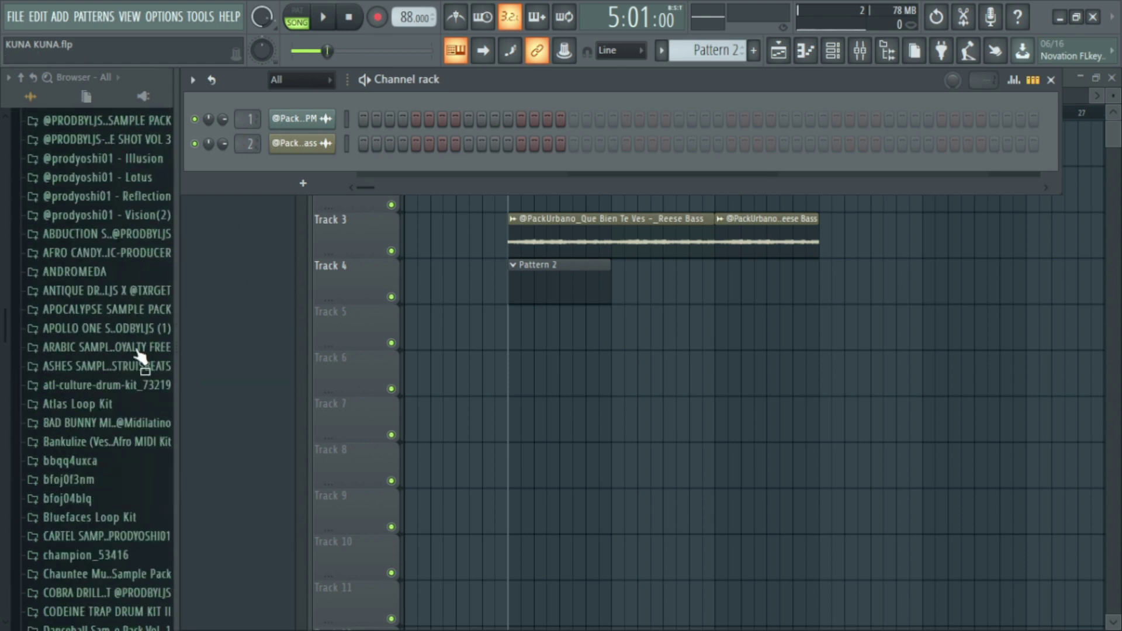
{"action": "scroll", "coordinate": [135, 351], "scroll_direction": "down", "scroll_amount": 9}
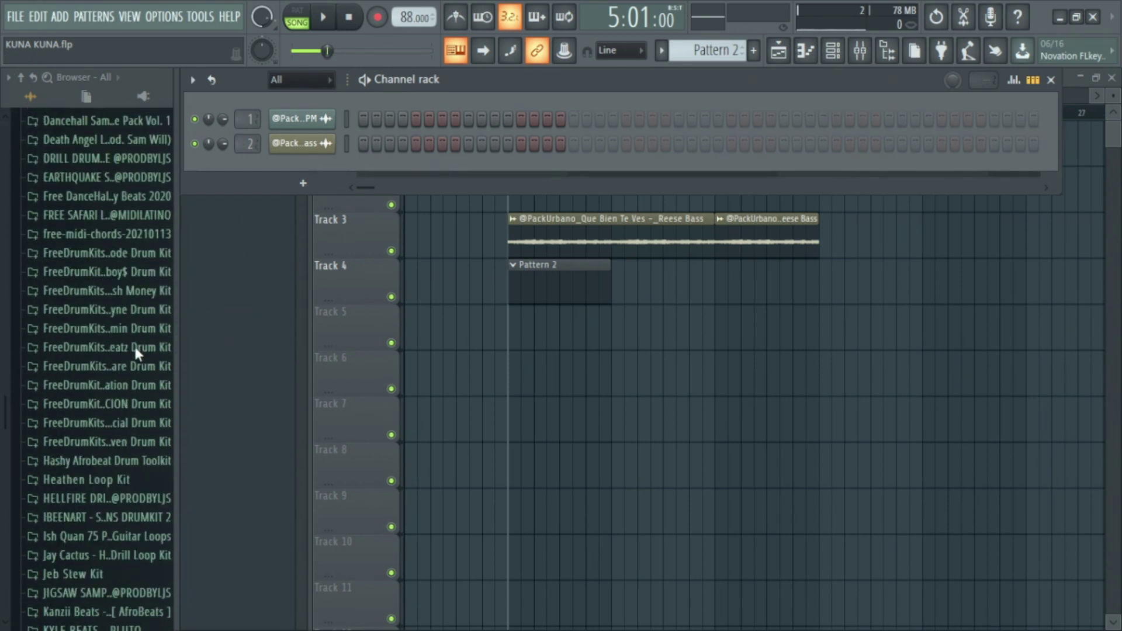
{"action": "scroll", "coordinate": [134, 351], "scroll_direction": "down", "scroll_amount": 4}
{"action": "left_click", "coordinate": [92, 344]}
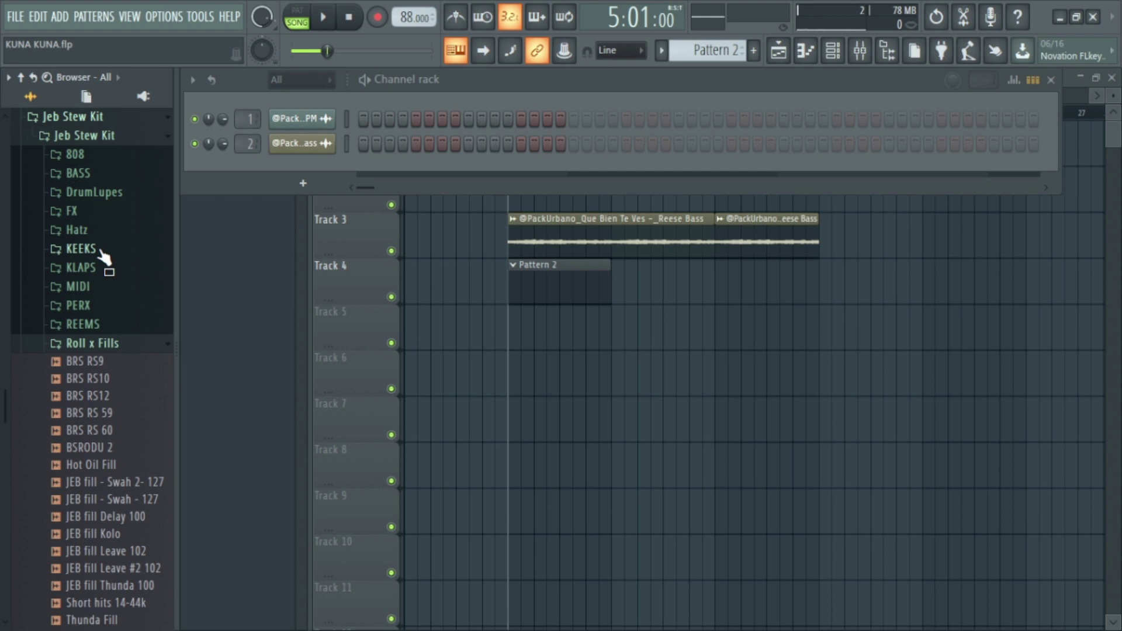
{"action": "scroll", "coordinate": [121, 352], "scroll_direction": "down", "scroll_amount": 8}
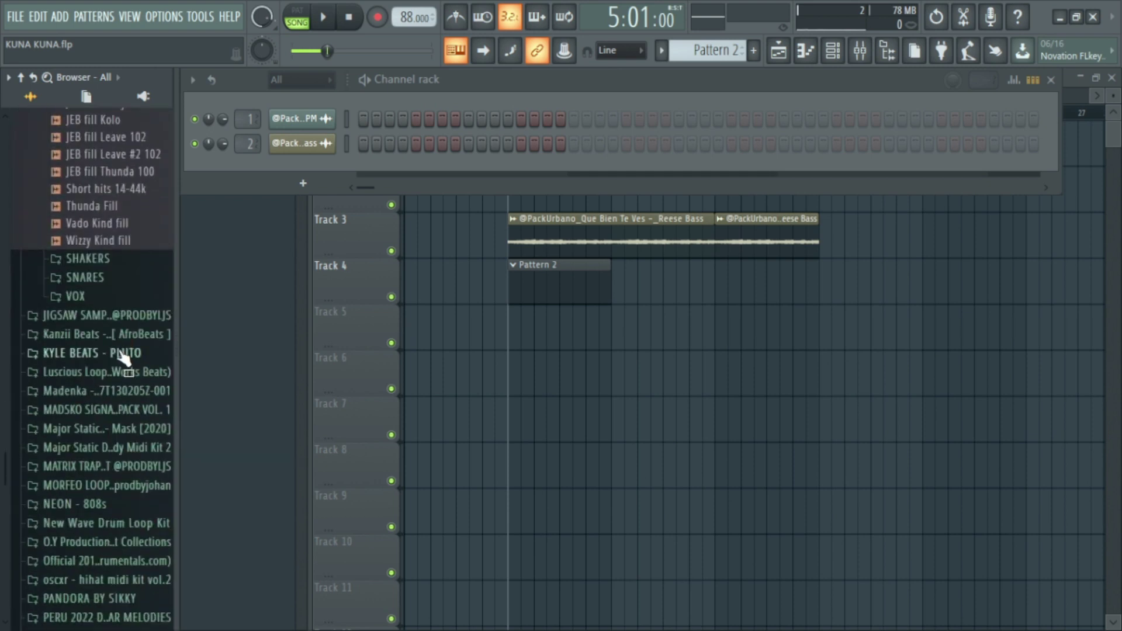
{"action": "left_click", "coordinate": [117, 278]}
Step: Audition JEB SNARE 10, samples 22 to 25, and JEB SNARE 21
{"action": "left_click", "coordinate": [120, 324]}
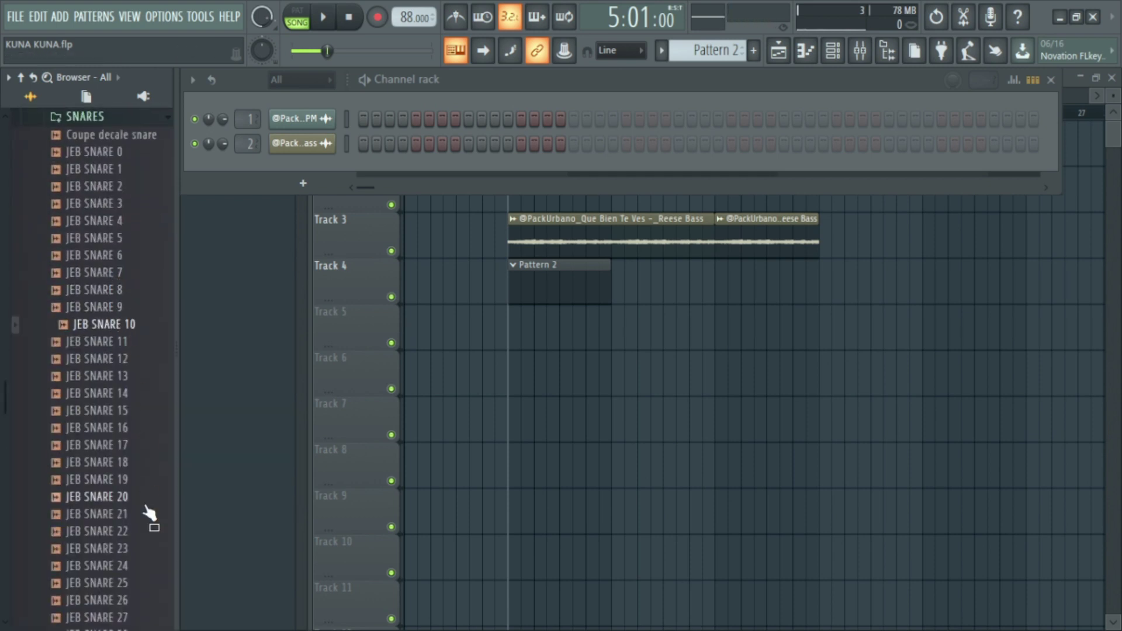
{"action": "left_click", "coordinate": [135, 531]}
{"action": "left_click", "coordinate": [130, 550]}
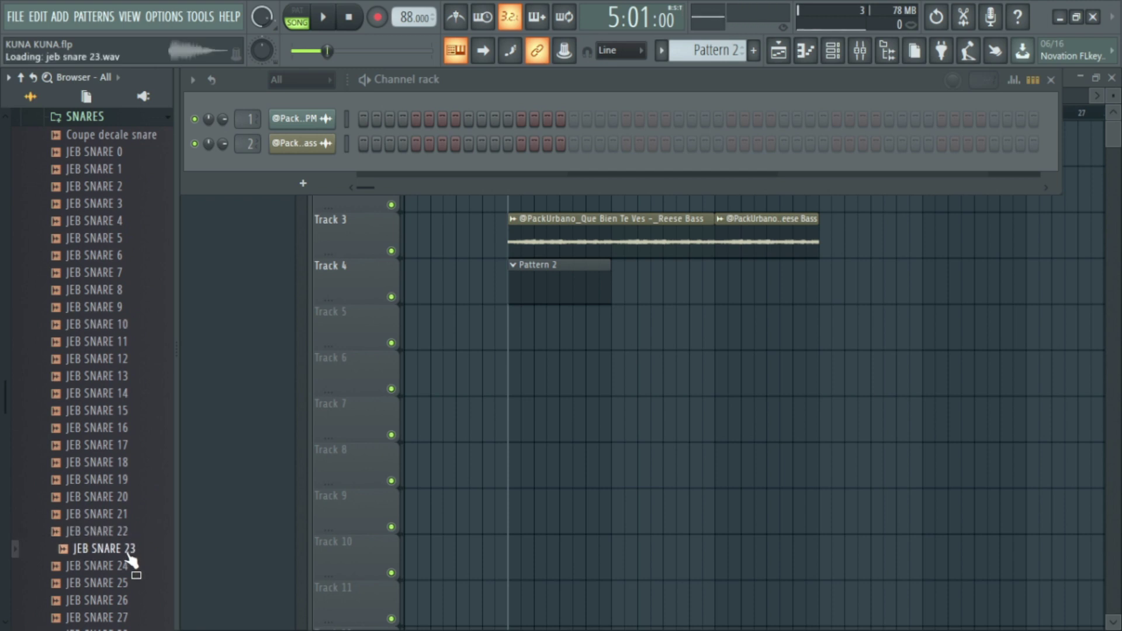
{"action": "left_click", "coordinate": [127, 567]}
{"action": "left_click", "coordinate": [127, 584]}
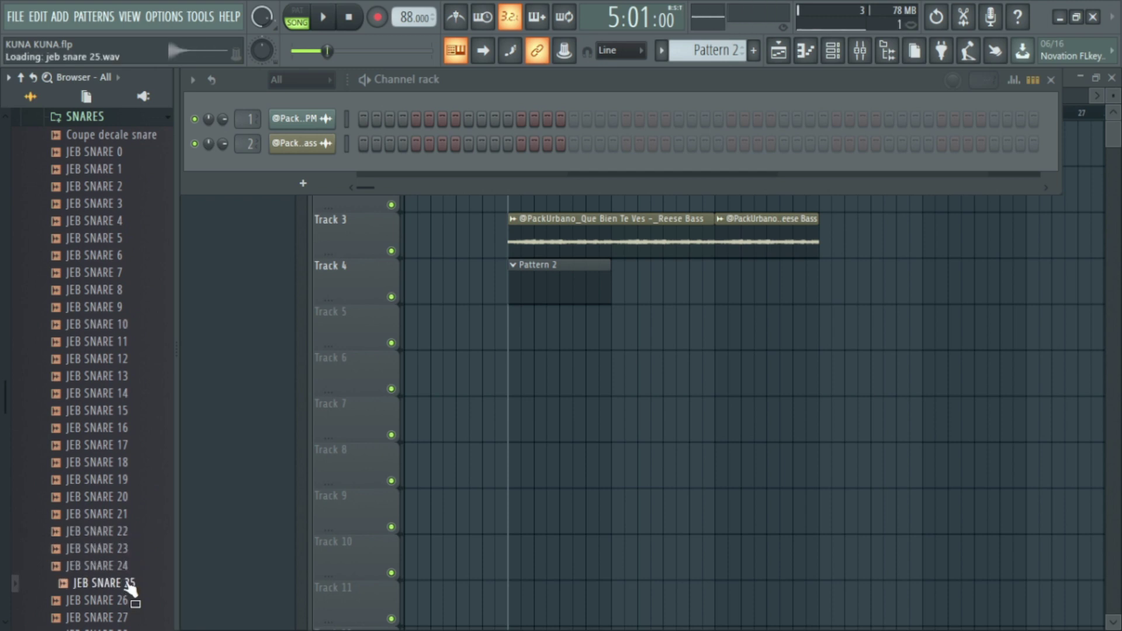
{"action": "left_click", "coordinate": [128, 515]}
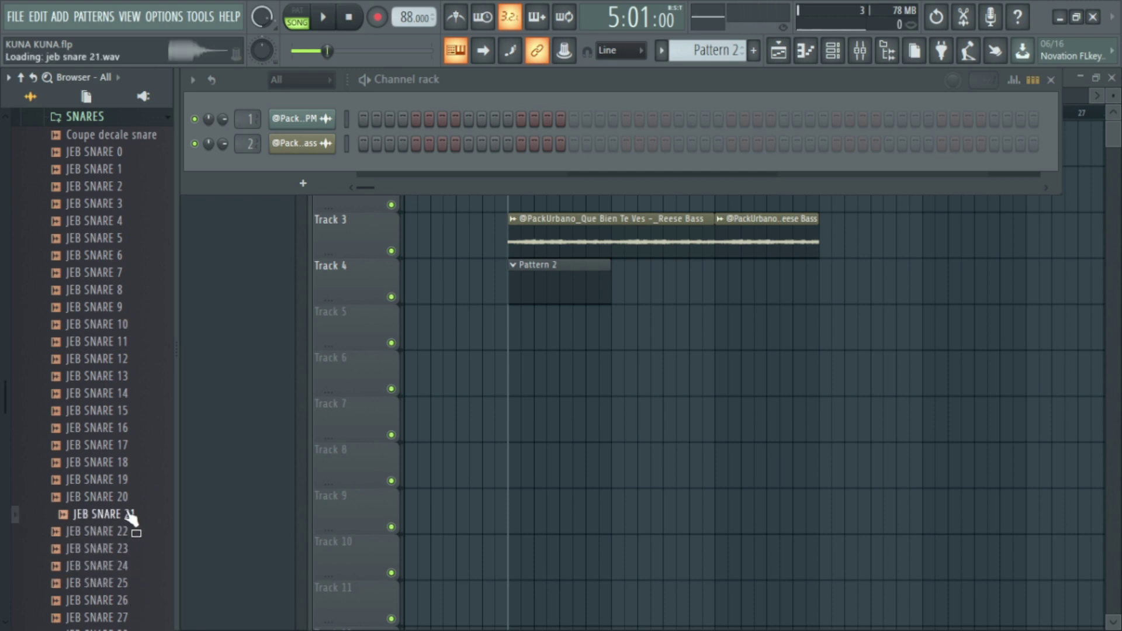
Step: Load JEB SNARE 21 into a new channel and route it to mixer track 3
{"action": "right_click", "coordinate": [120, 517]}
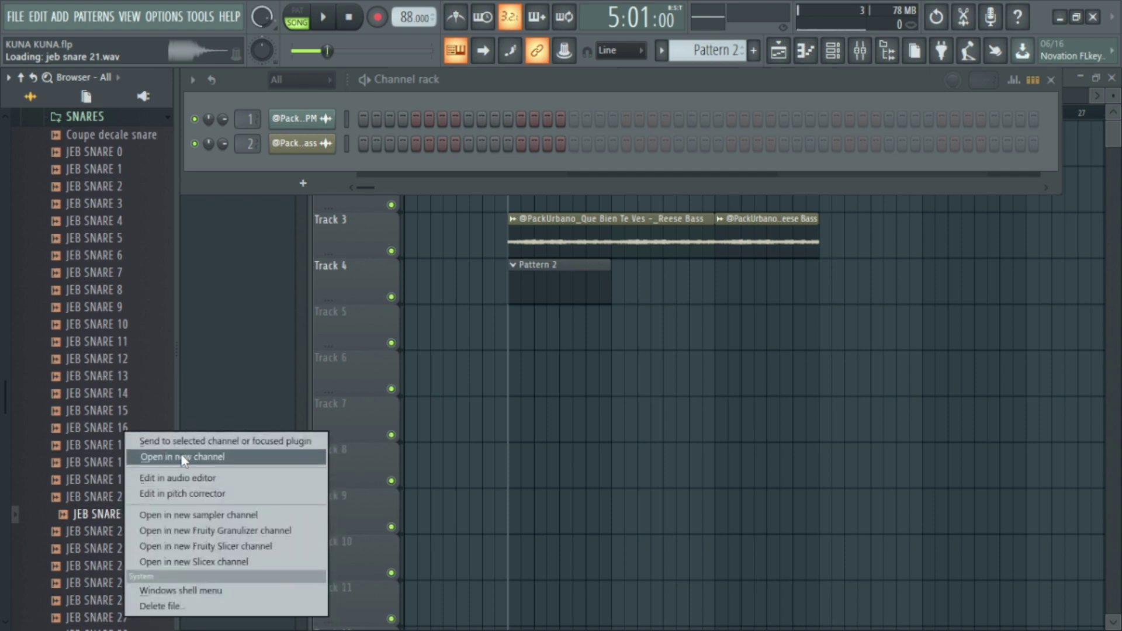
{"action": "left_click", "coordinate": [152, 458]}
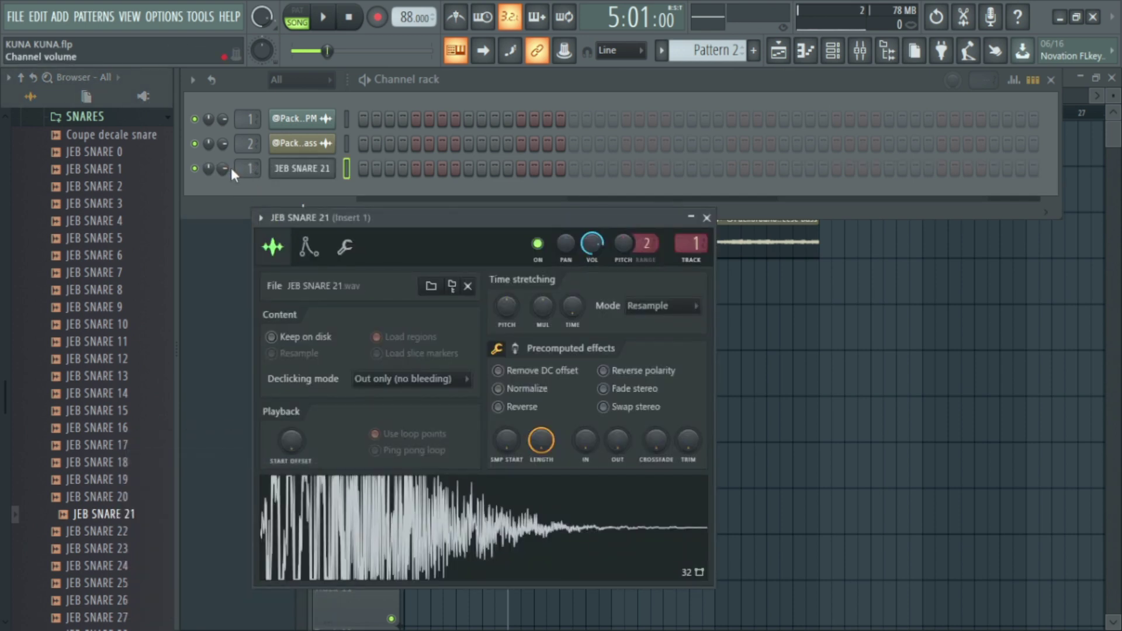
{"action": "scroll", "coordinate": [244, 168], "scroll_direction": "up", "scroll_amount": 3}
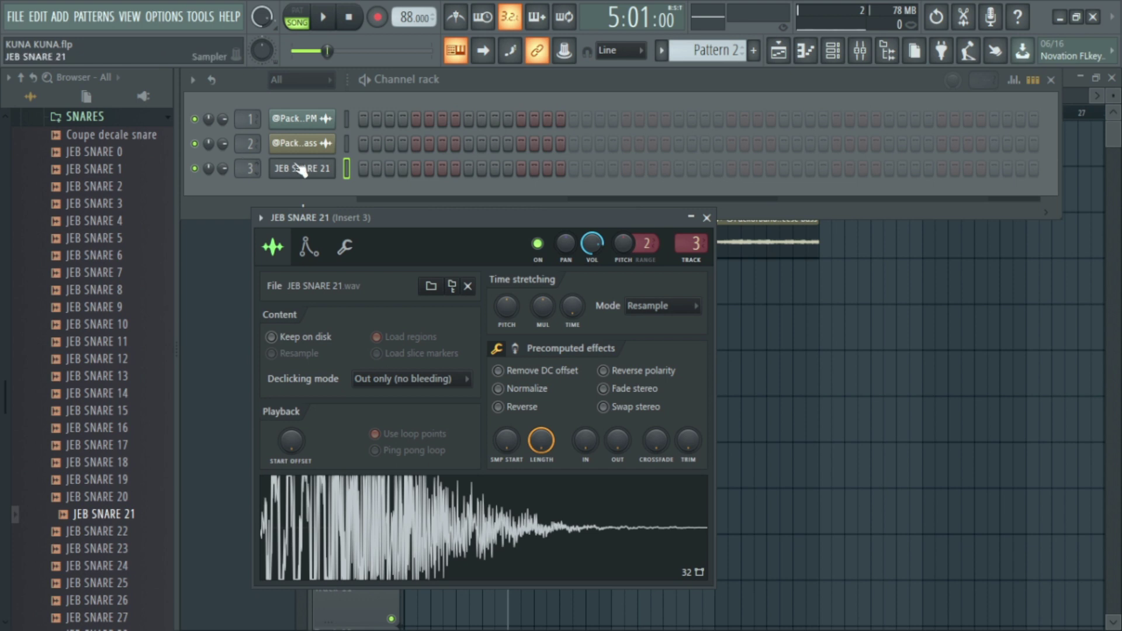
Step: Program JEB SNARE 21 hits on steps 4, 7, 12 and 15 of Pattern 2 and listen to them in the song
{"action": "left_click", "coordinate": [403, 169]}
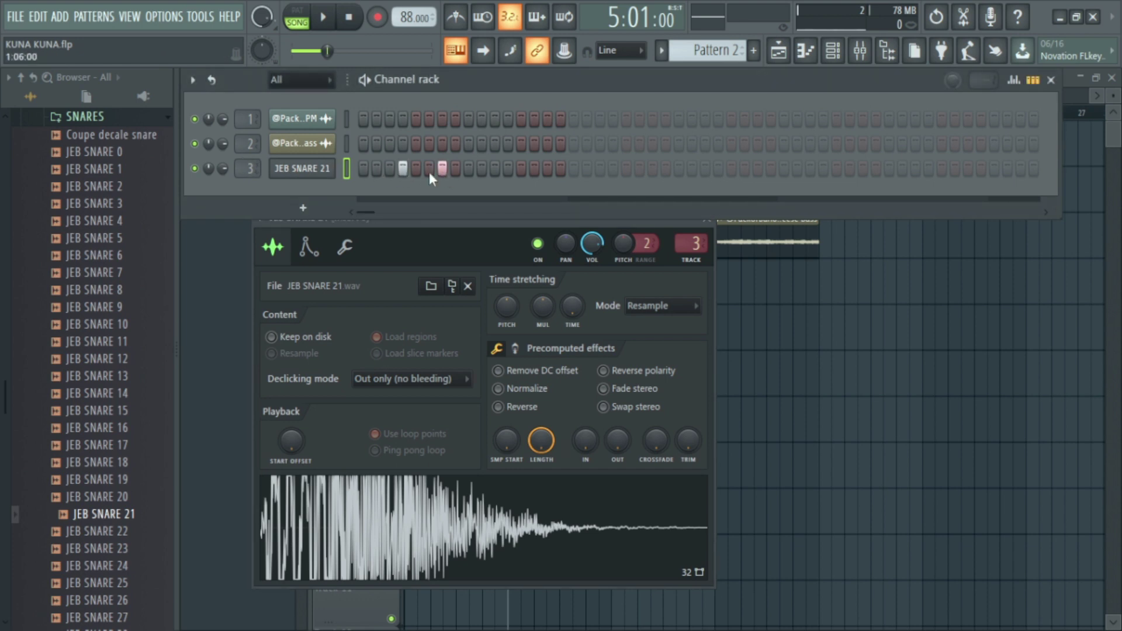
{"action": "key", "text": "space"}
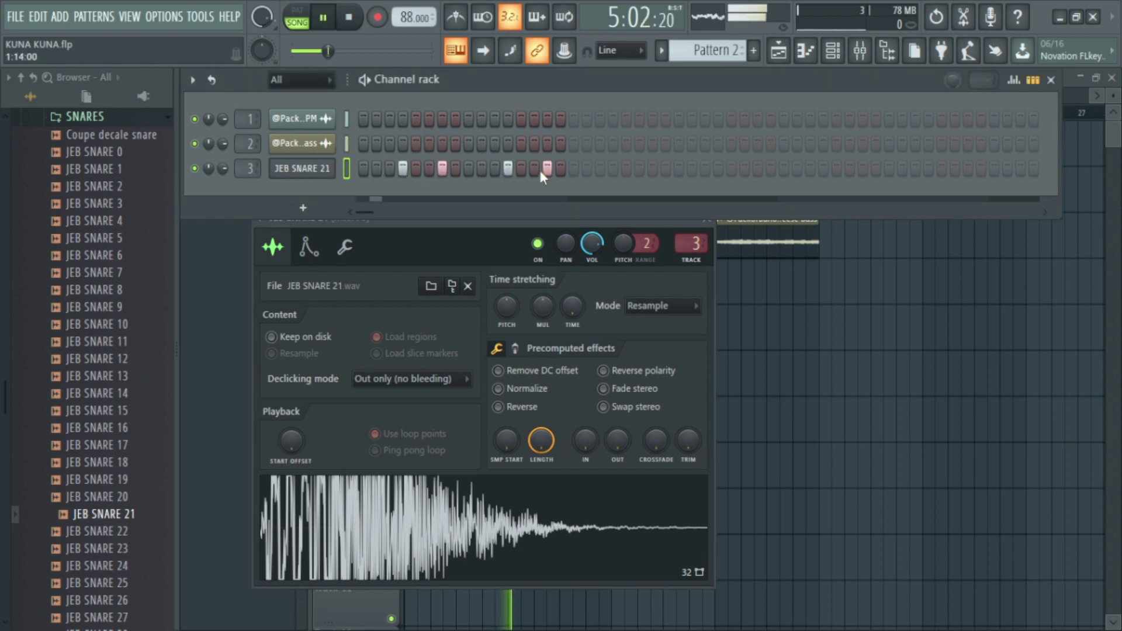
{"action": "left_click", "coordinate": [709, 230]}
{"action": "left_click", "coordinate": [708, 219]}
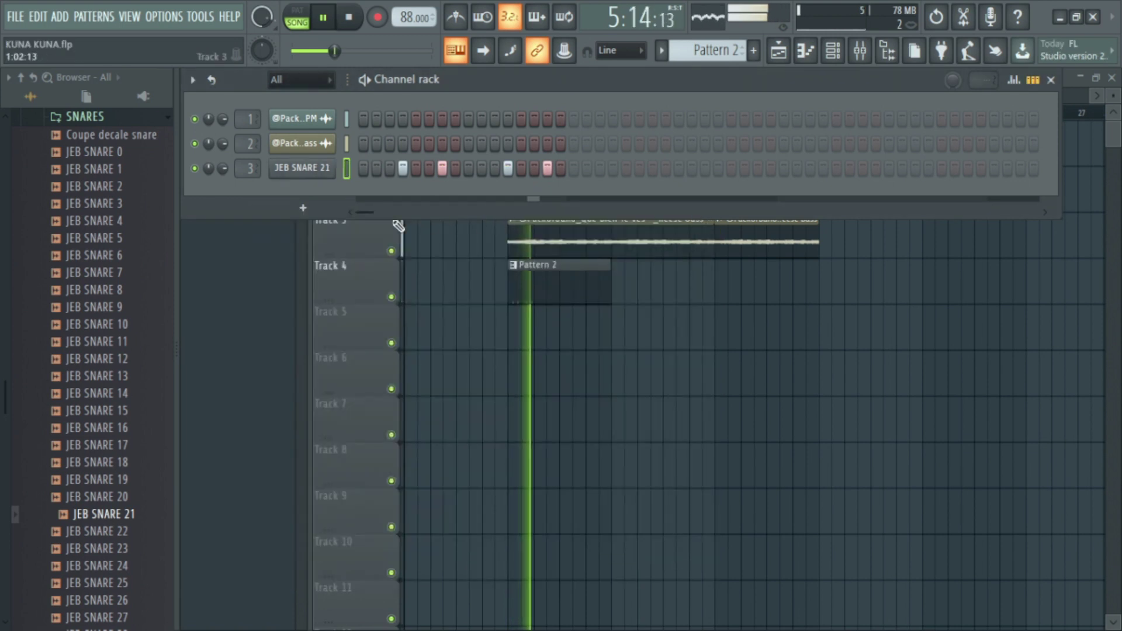
{"action": "key", "text": "space"}
Step: In the JEB SNARE 21 piano roll, select the first bar's notes and set the scale highlighting root note to F
{"action": "right_click", "coordinate": [317, 168]}
{"action": "left_click", "coordinate": [365, 171]}
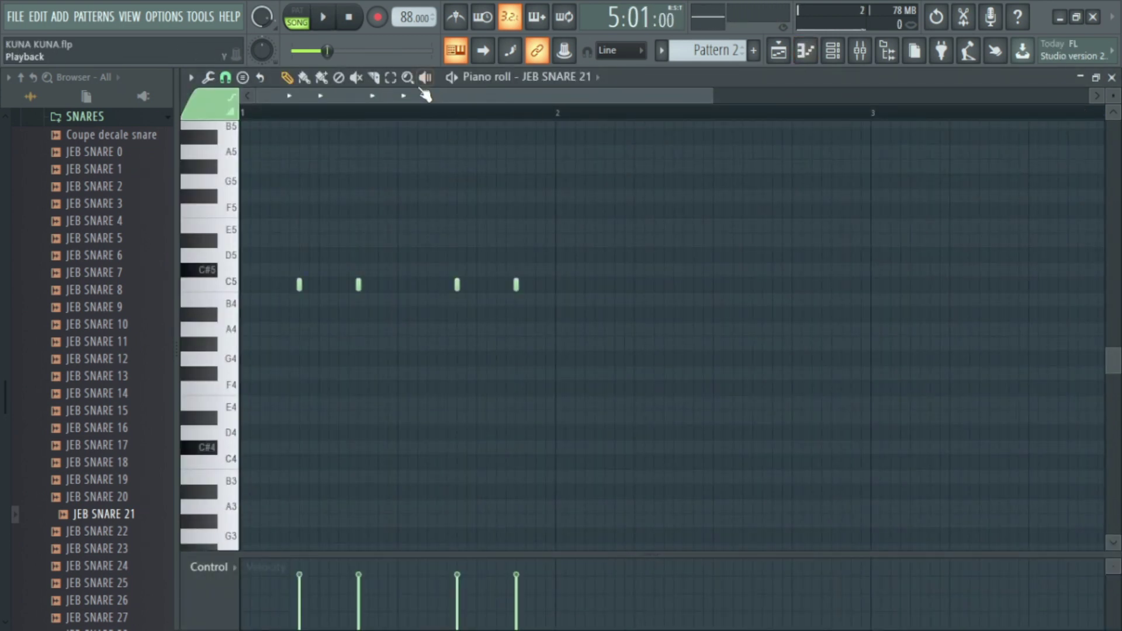
{"action": "left_click_drag", "start_coordinate": [558, 116], "coordinate": [261, 121]}
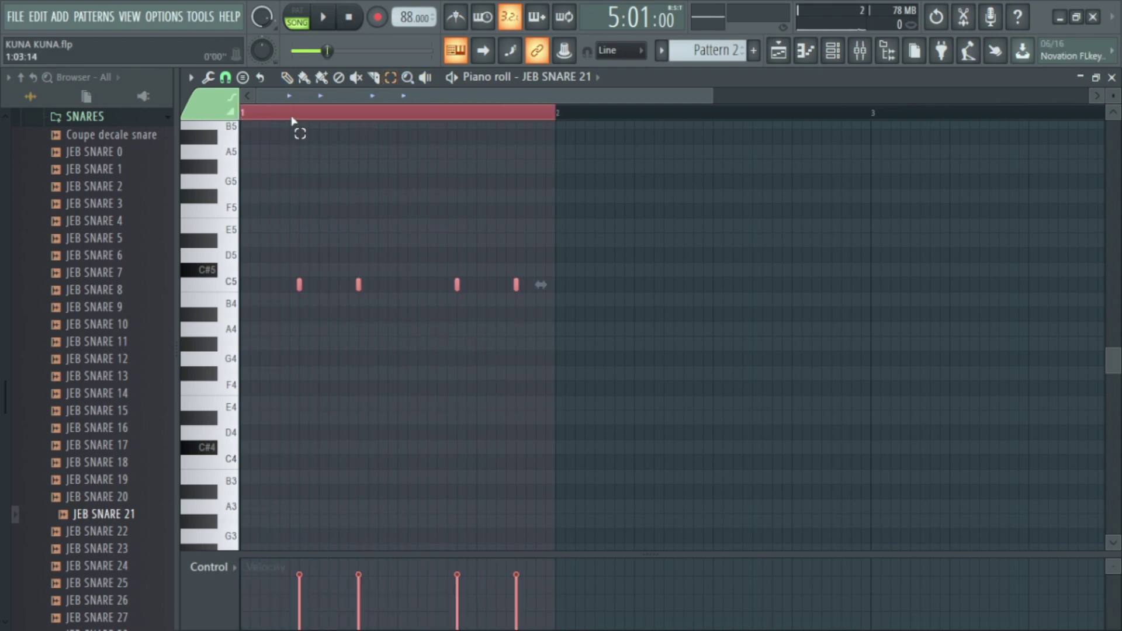
{"action": "left_click", "coordinate": [190, 77]}
{"action": "mouse_move", "coordinate": [239, 177]}
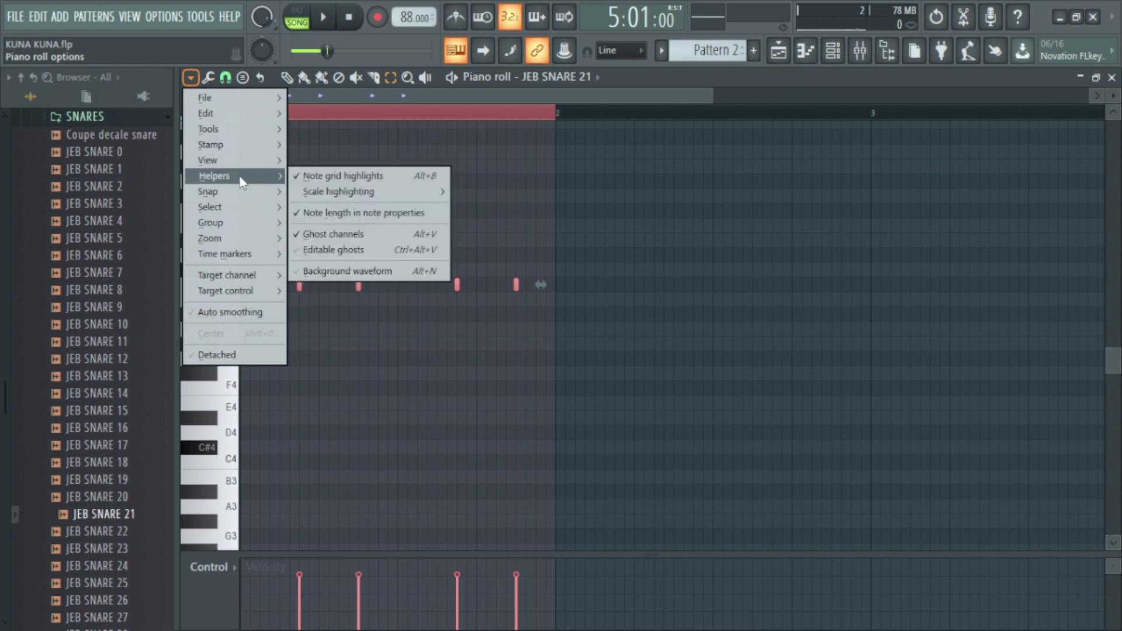
{"action": "mouse_move", "coordinate": [358, 193]}
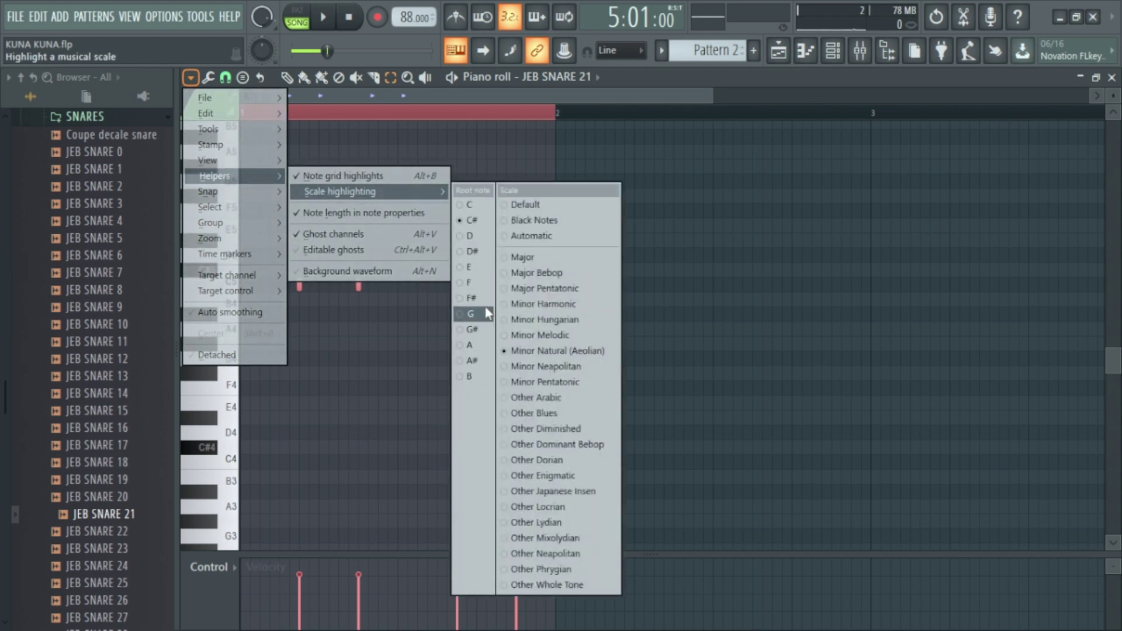
{"action": "left_click", "coordinate": [487, 284]}
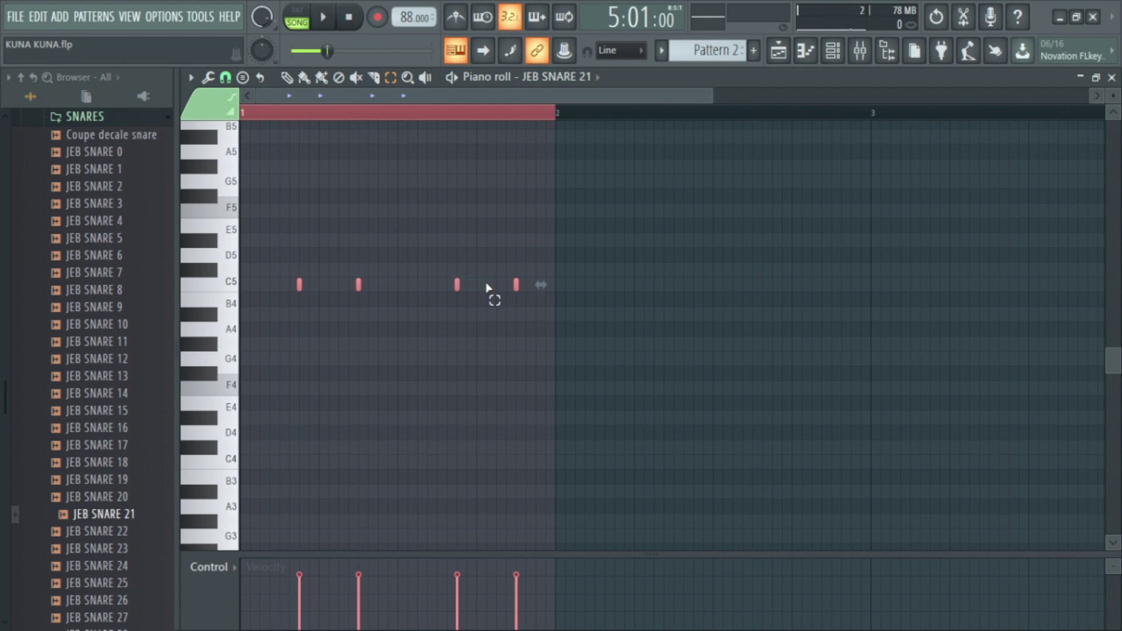
Step: Duplicate the selected one-bar snare pattern three times to fill four bars and play it back
{"action": "key", "text": "ctrl+b"}
{"action": "key", "text": "ctrl+b"}
{"action": "key", "text": "ctrl+b"}
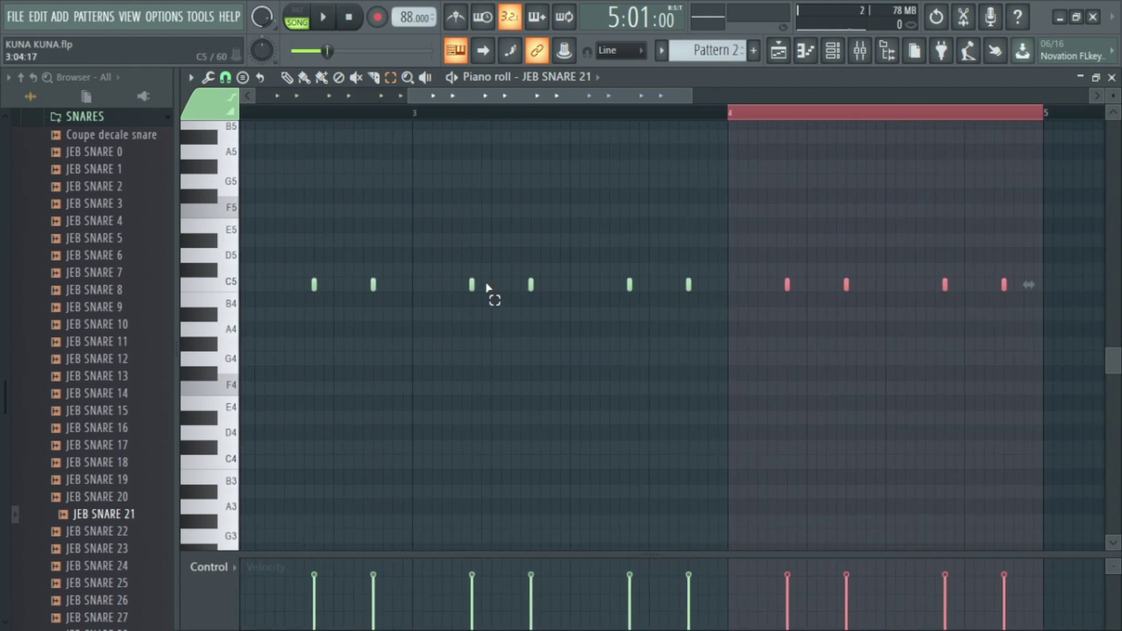
{"action": "left_click_drag", "start_coordinate": [503, 93], "coordinate": [350, 93]}
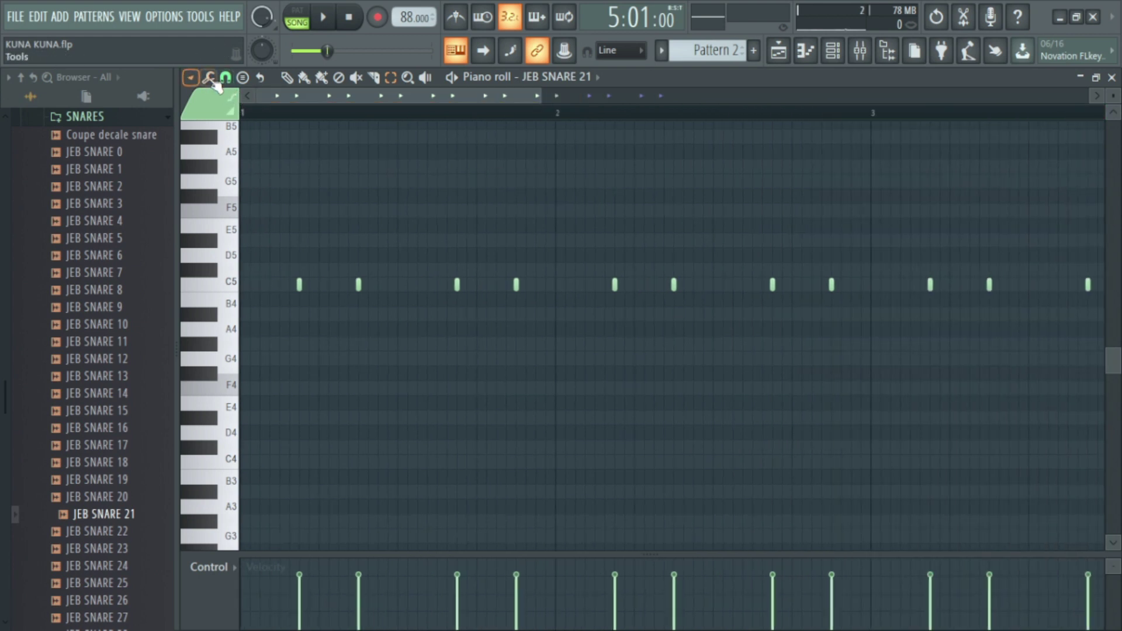
{"action": "left_click", "coordinate": [287, 76]}
{"action": "key", "text": "space"}
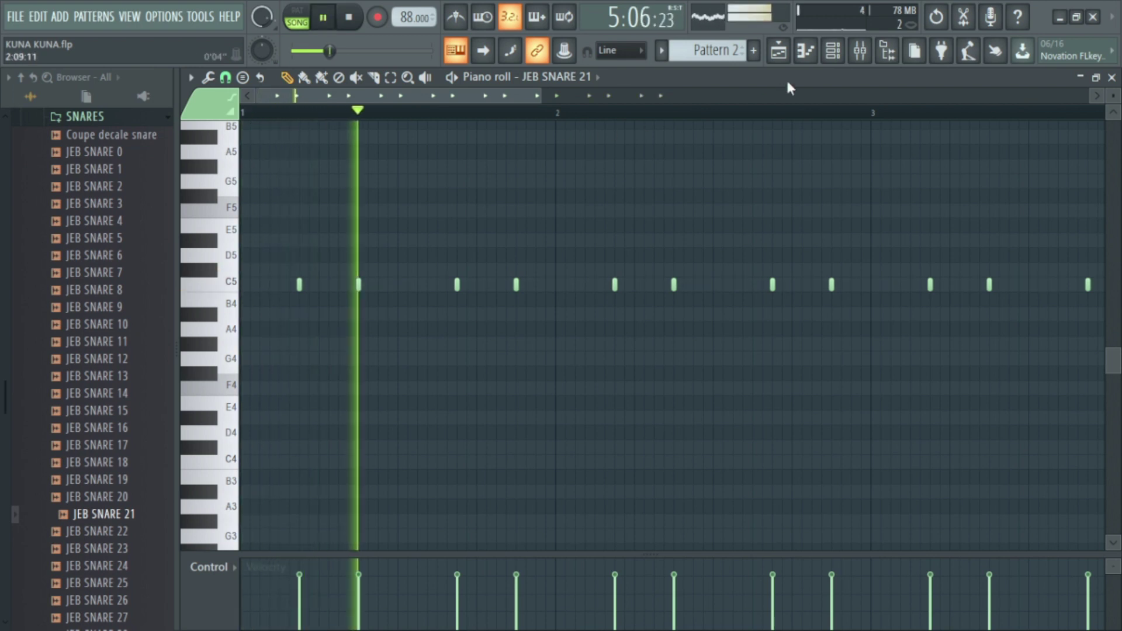
Step: Load JEB SNARE 24 into a new channel and route it to mixer track 4
{"action": "left_click", "coordinate": [836, 55]}
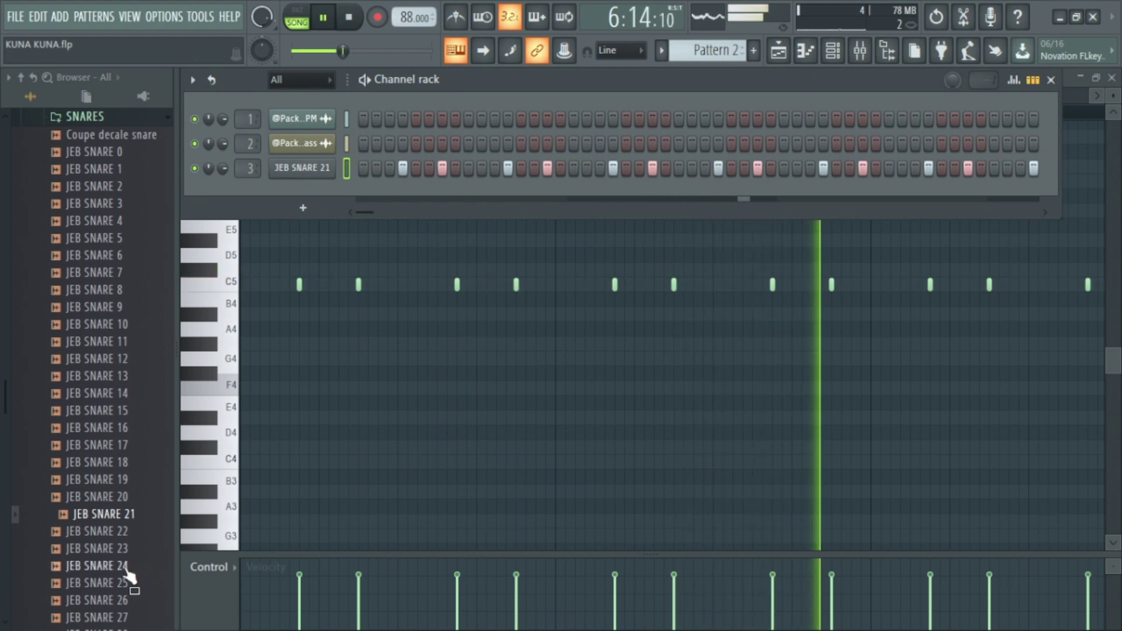
{"action": "key", "text": "space"}
{"action": "mouse_move", "coordinate": [141, 570]}
{"action": "left_mouse_down"}
{"action": "mouse_move", "coordinate": [130, 578]}
{"action": "mouse_move", "coordinate": [124, 566]}
{"action": "left_mouse_up"}
{"action": "right_click", "coordinate": [124, 566]}
{"action": "left_click", "coordinate": [170, 456]}
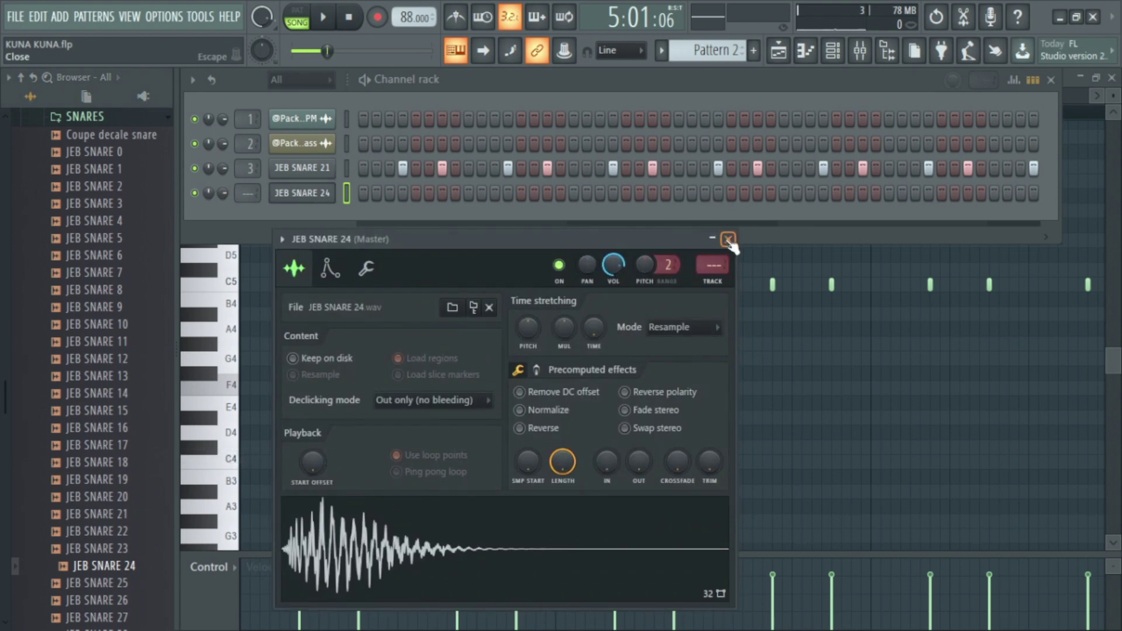
{"action": "left_click", "coordinate": [728, 239]}
{"action": "scroll", "coordinate": [245, 193], "scroll_direction": "up", "scroll_amount": 1}
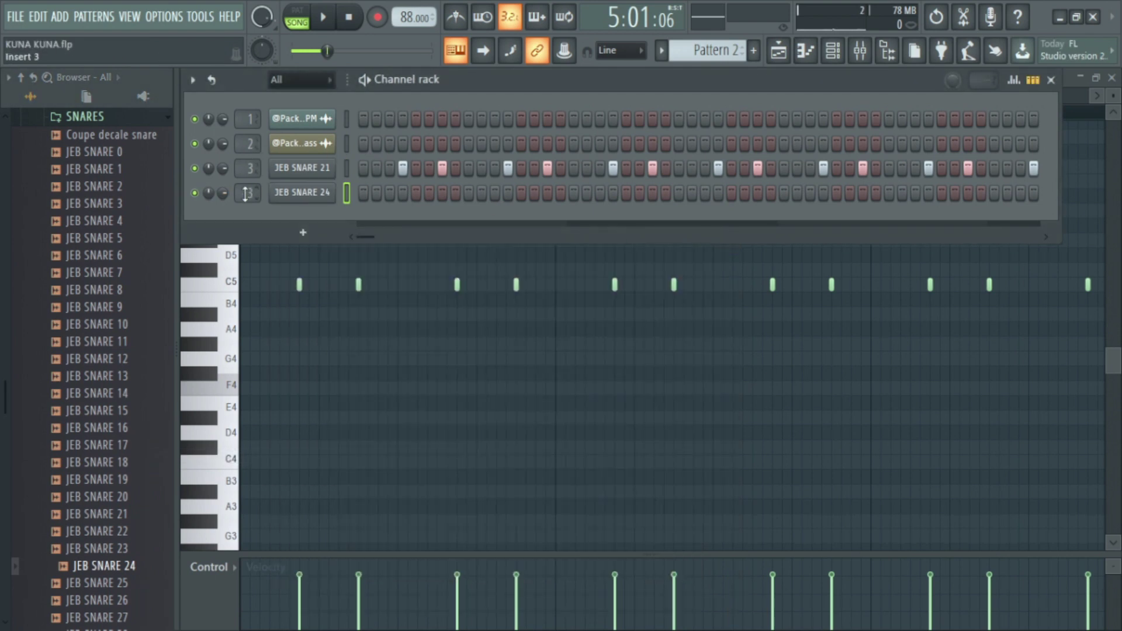
Step: Copy the JEB SNARE 21 notes to the JEB SNARE 24 channel and listen to both snares layered
{"action": "right_click", "coordinate": [291, 174]}
{"action": "left_click", "coordinate": [528, 181]}
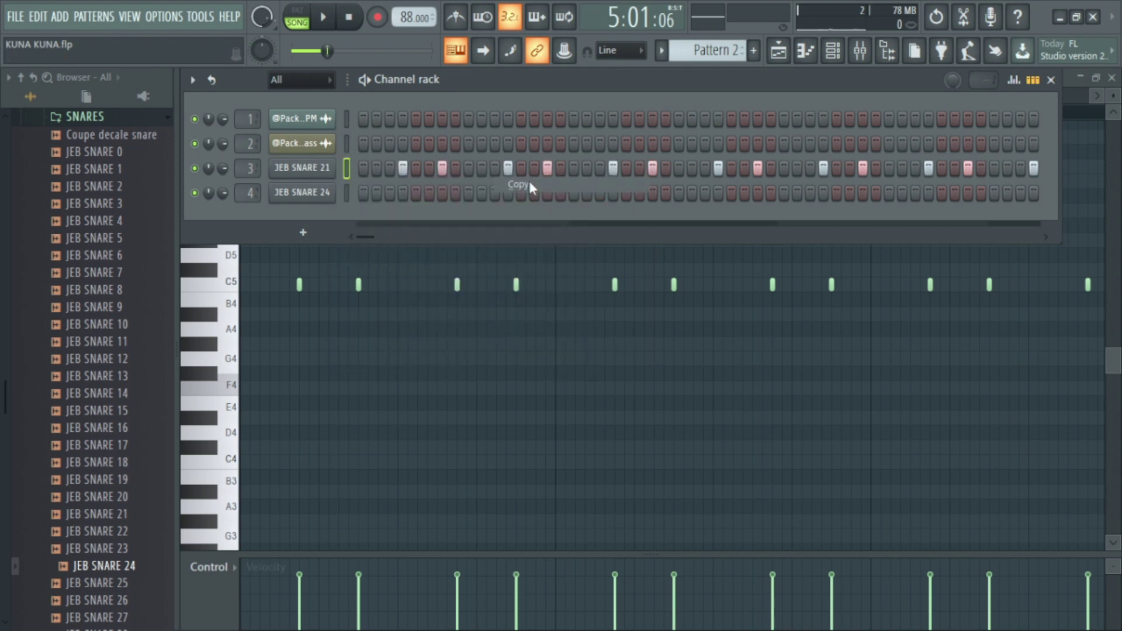
{"action": "right_click", "coordinate": [322, 193]}
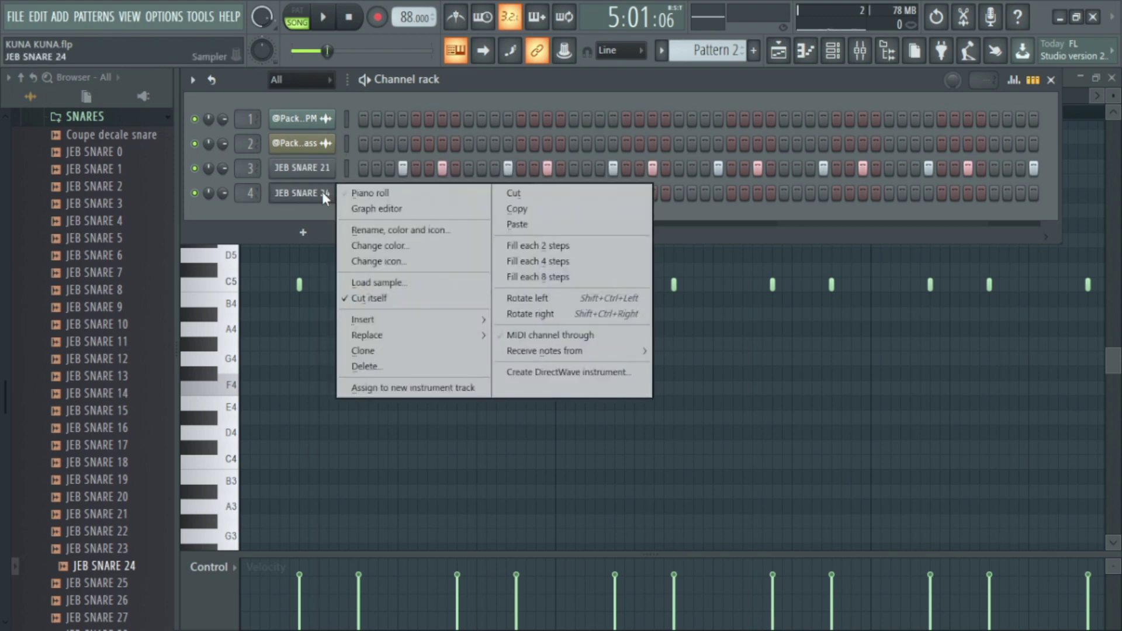
{"action": "left_click", "coordinate": [518, 222]}
{"action": "key", "text": "space"}
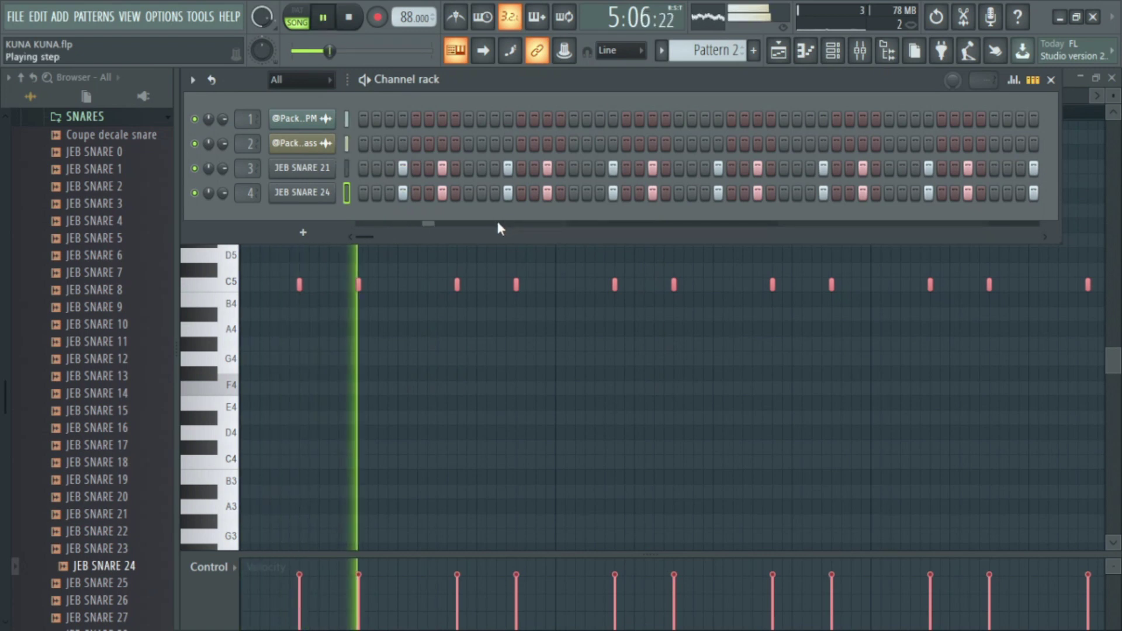
{"action": "left_click", "coordinate": [834, 52]}
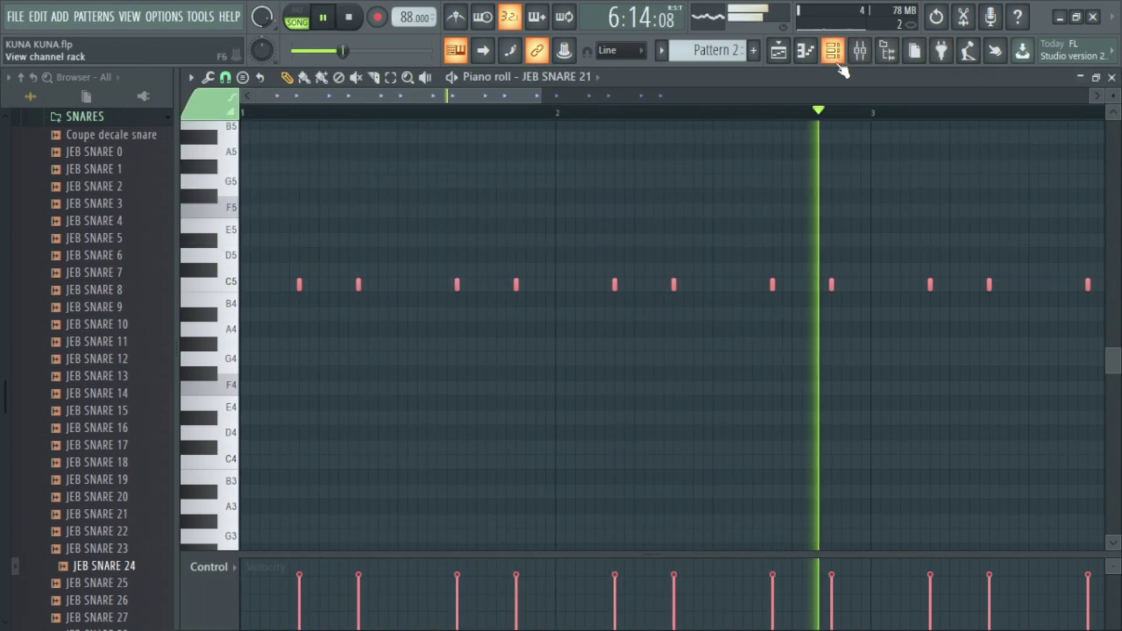
{"action": "left_click", "coordinate": [840, 65]}
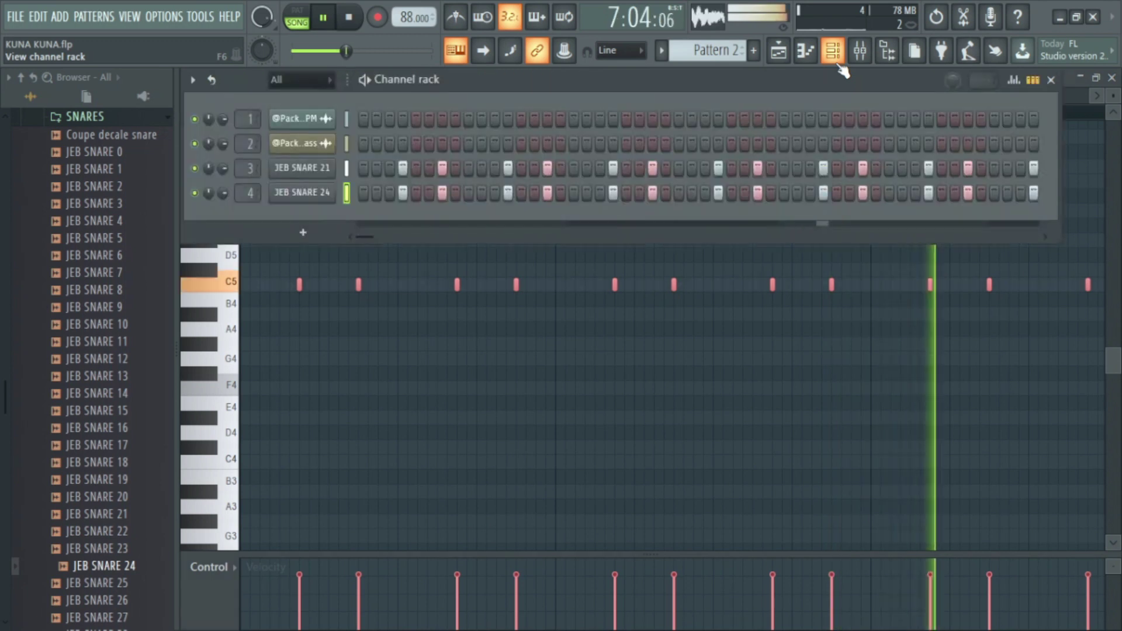
Step: Stop playback and select bars 5 to 9 on the playlist timeline as the playback range
{"action": "left_click", "coordinate": [778, 52]}
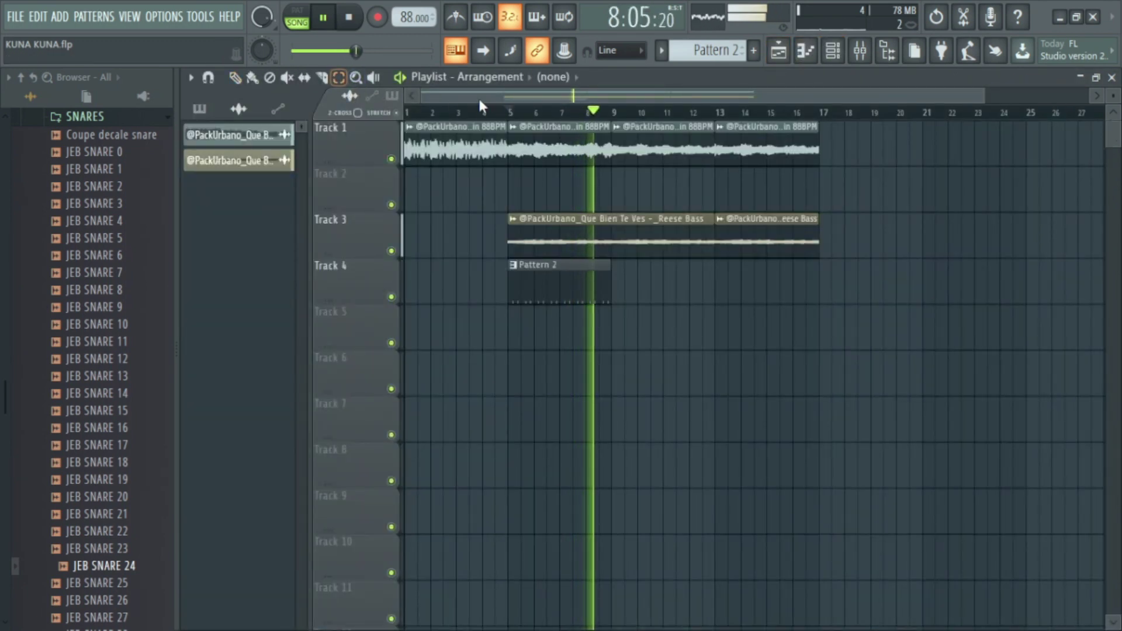
{"action": "key", "text": "space"}
{"action": "left_click", "coordinate": [508, 112]}
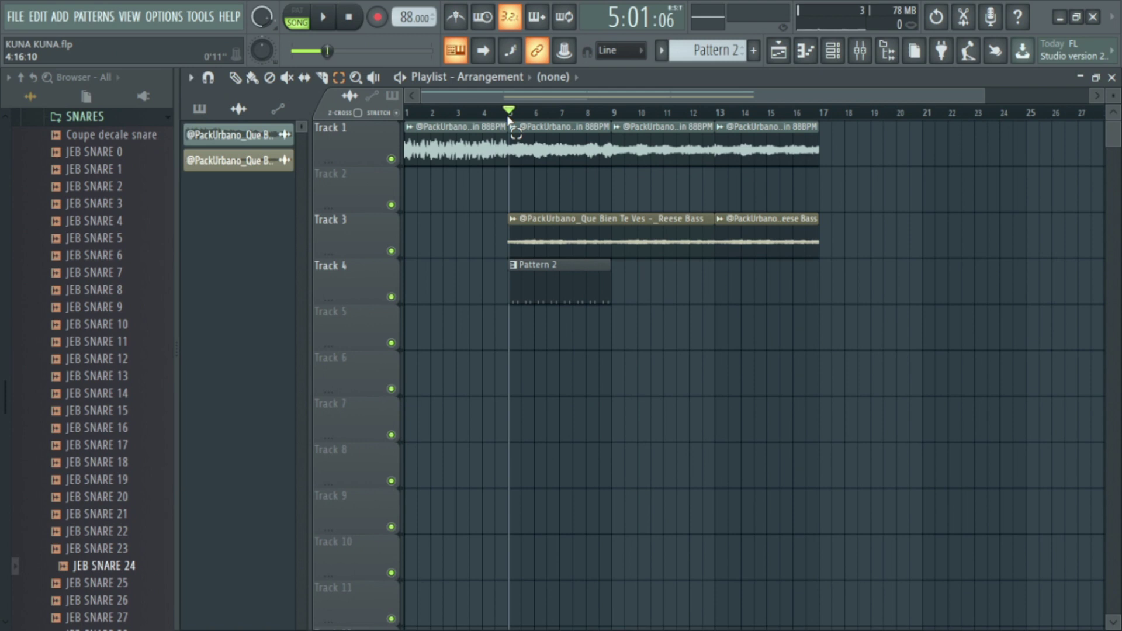
{"action": "left_click_drag", "start_coordinate": [508, 119], "coordinate": [609, 123]}
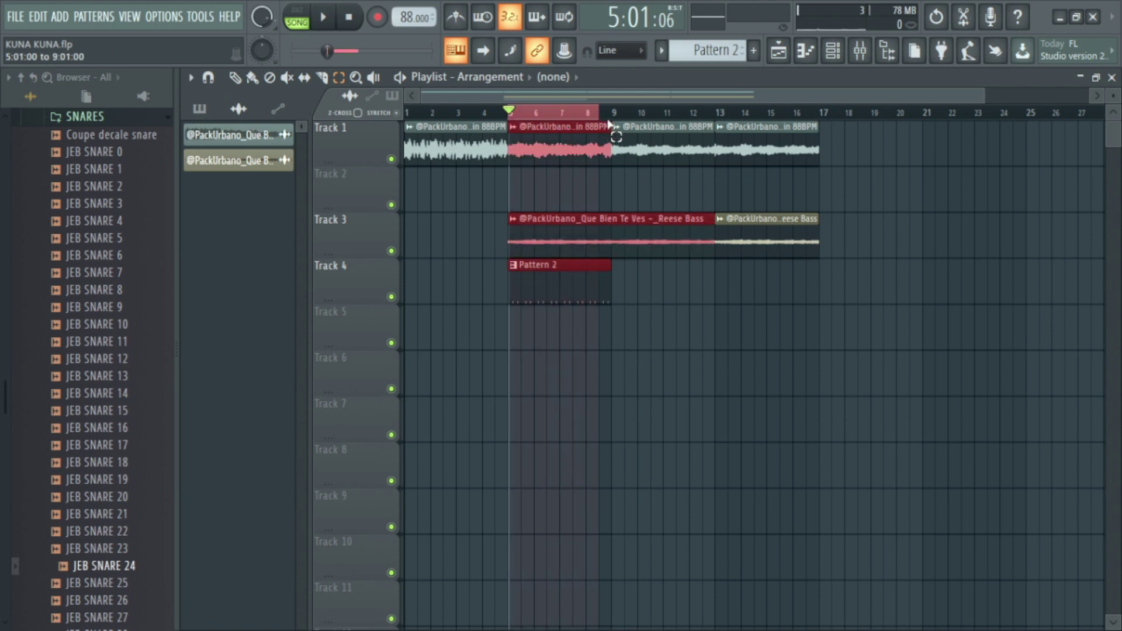
Step: Show the channel rack and open the PERX folder of the Jeb Stew Kit in the sample browser
{"action": "left_click", "coordinate": [835, 56]}
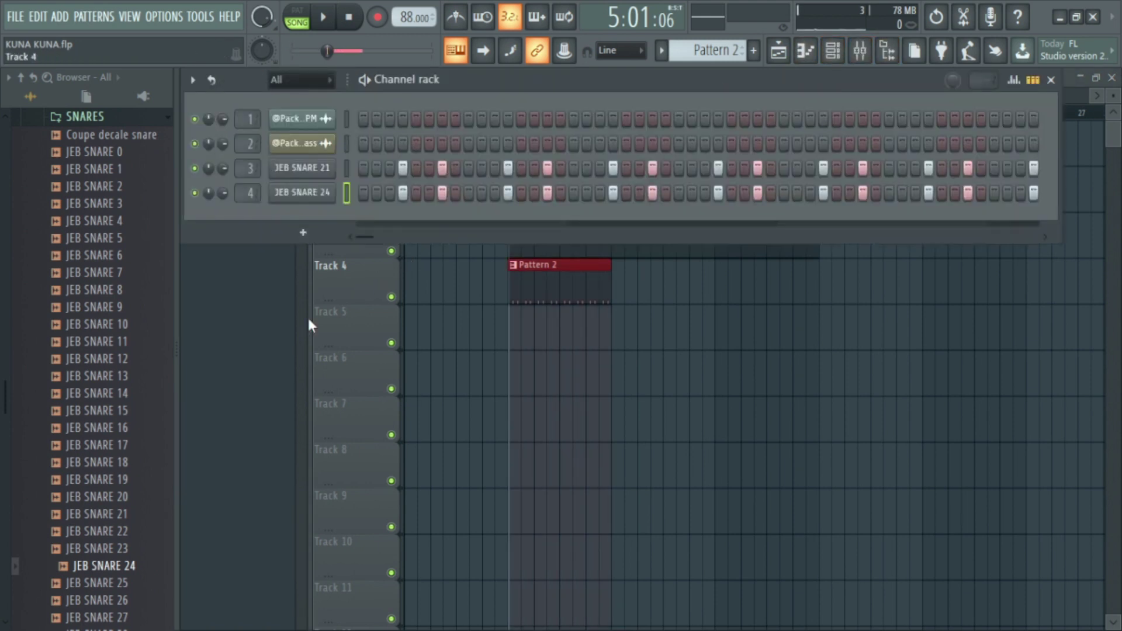
{"action": "scroll", "coordinate": [123, 466], "scroll_direction": "down", "scroll_amount": 4}
{"action": "scroll", "coordinate": [113, 466], "scroll_direction": "up", "scroll_amount": 10}
{"action": "left_click", "coordinate": [91, 354]}
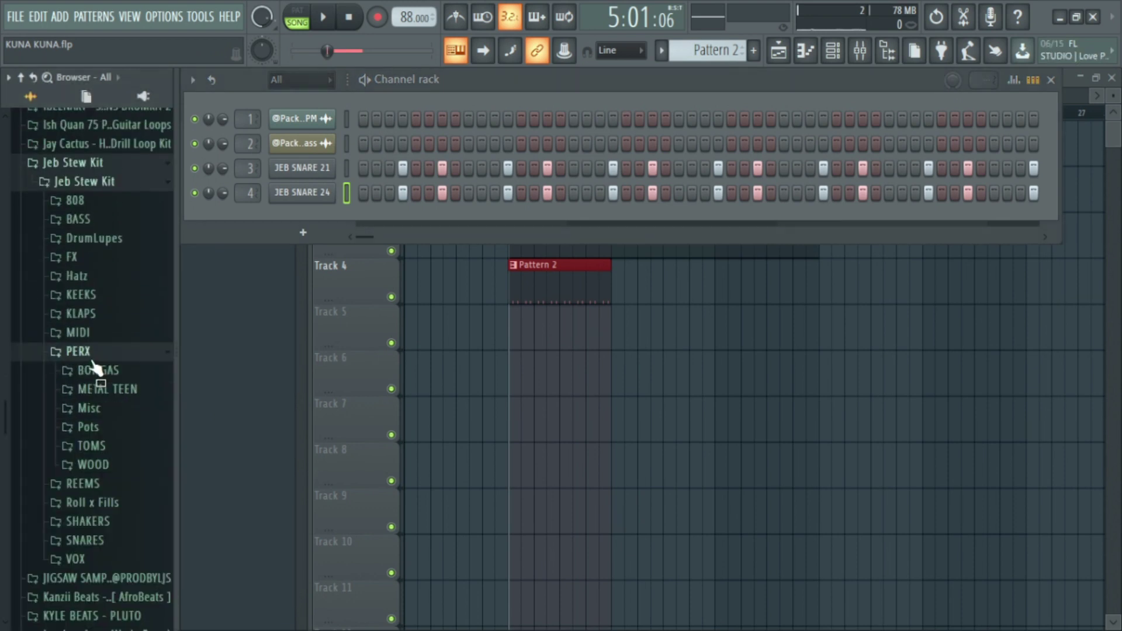
Step: Load the Dancehall Classic sample from the kit's REEMS folder into a new channel
{"action": "left_click", "coordinate": [98, 353]}
{"action": "left_click", "coordinate": [100, 368]}
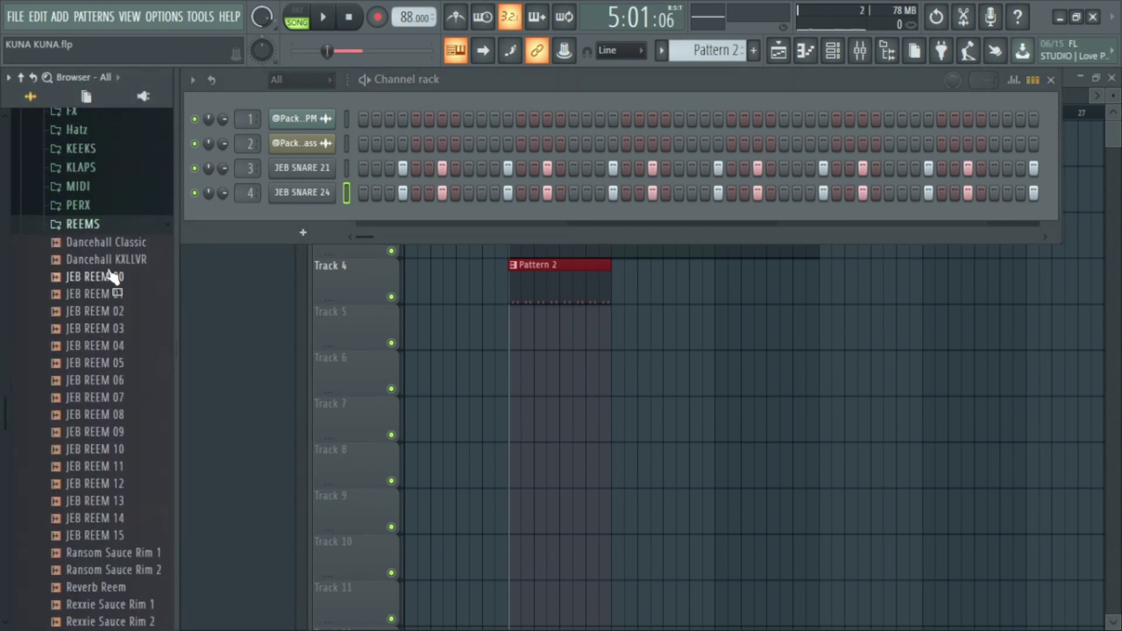
{"action": "left_click", "coordinate": [117, 245]}
{"action": "right_click", "coordinate": [117, 244]}
{"action": "left_click", "coordinate": [167, 255]}
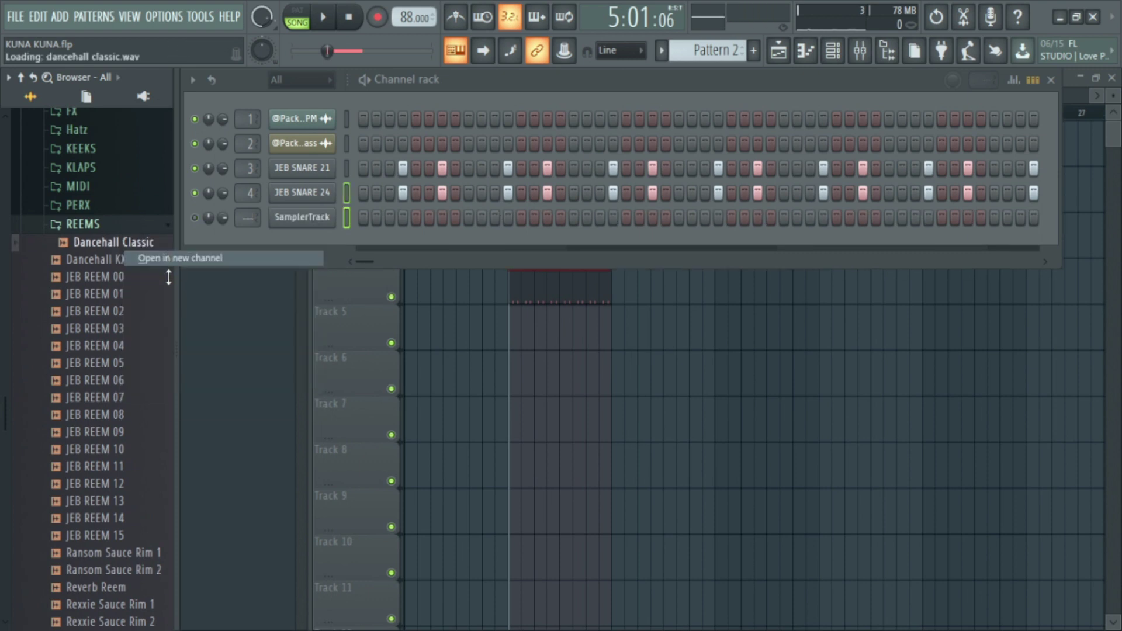
{"action": "left_click", "coordinate": [749, 261]}
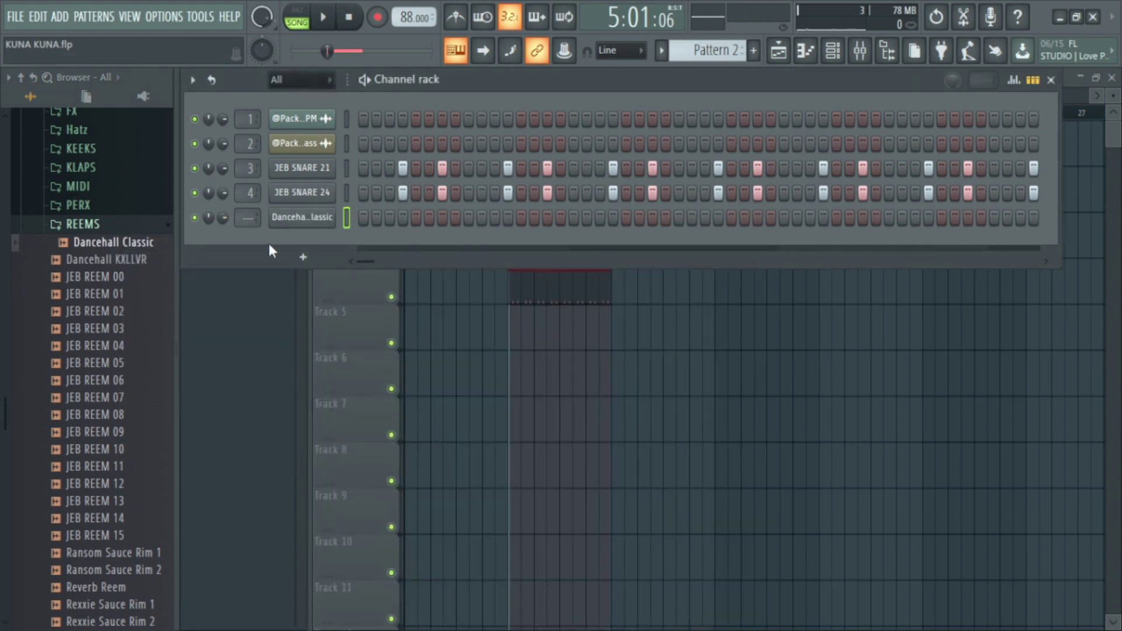
Step: Route the Dancehall Classic channel to mixer track 5, with hits on steps 3, 19, 35 and 51, and play the selected bars
{"action": "scroll", "coordinate": [241, 217], "scroll_direction": "up", "scroll_amount": 1}
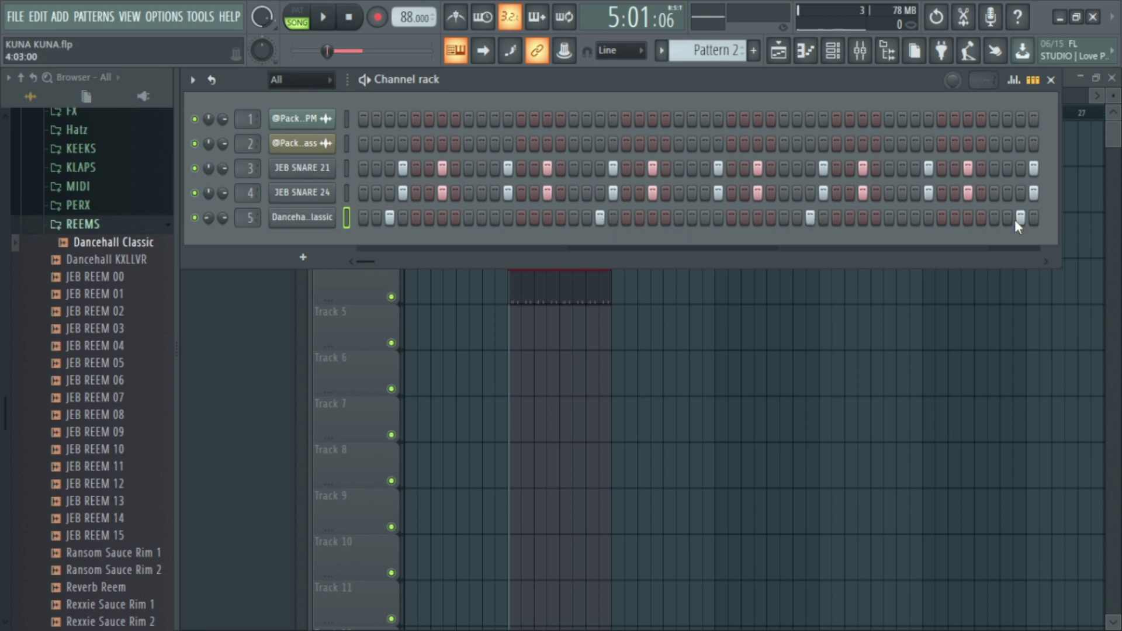
{"action": "key", "text": "space"}
{"action": "mouse_move", "coordinate": [369, 255]}
{"action": "left_mouse_down"}
{"action": "mouse_move", "coordinate": [382, 256]}
{"action": "mouse_move", "coordinate": [355, 259]}
{"action": "mouse_move", "coordinate": [375, 247]}
{"action": "left_mouse_up"}
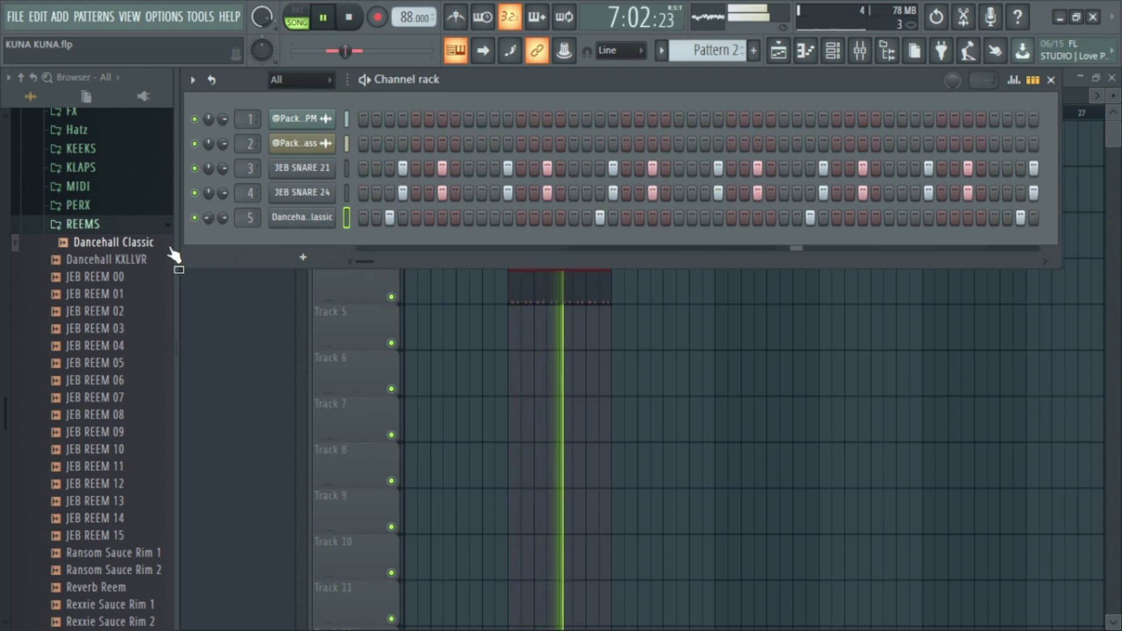
{"action": "key", "text": "space"}
Step: Load Jeb Shaker 2 from the SHAKERS folder into a new channel on mixer track 6, with hits on steps 11, 27 and 43
{"action": "left_click", "coordinate": [99, 230]}
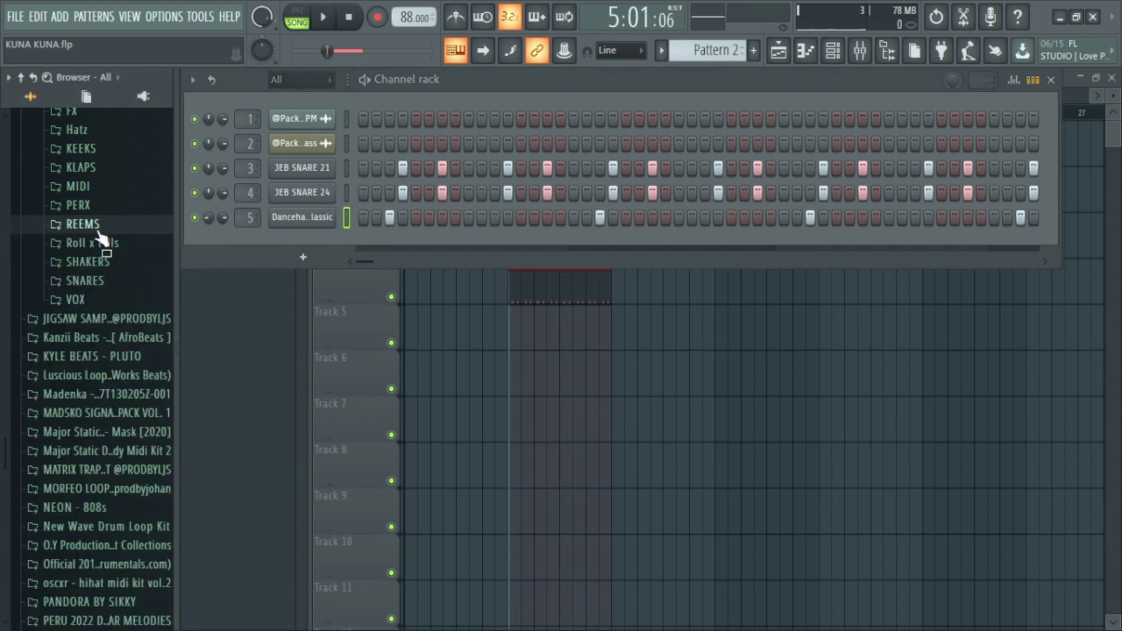
{"action": "left_click", "coordinate": [96, 263]}
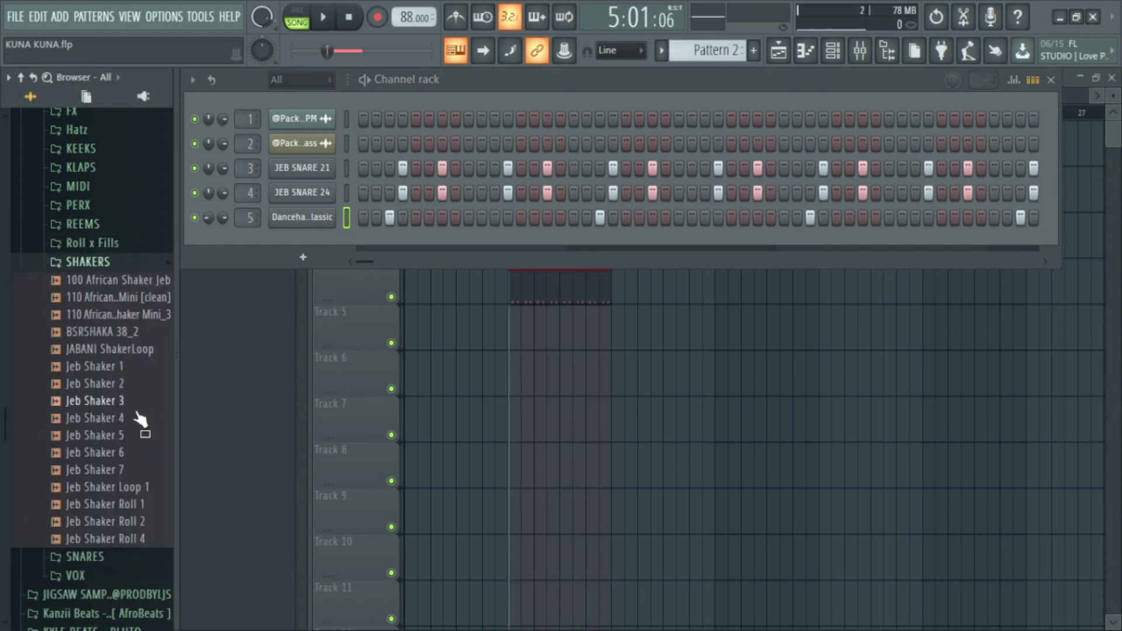
{"action": "left_click", "coordinate": [116, 389]}
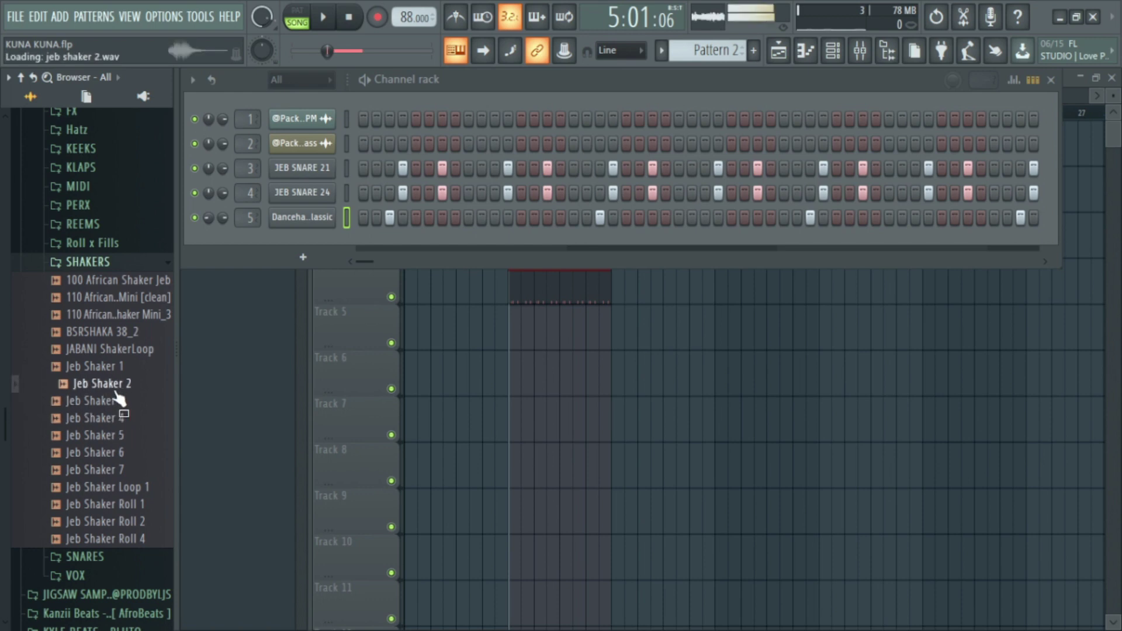
{"action": "right_click", "coordinate": [115, 391]}
{"action": "left_click", "coordinate": [176, 400]}
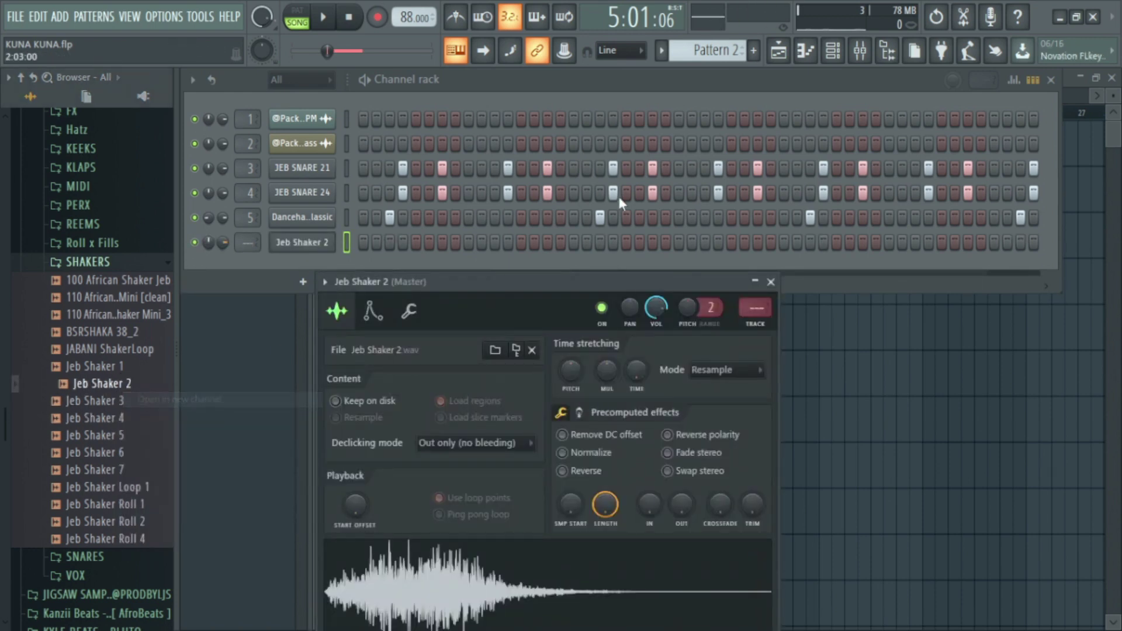
{"action": "left_click", "coordinate": [771, 282]}
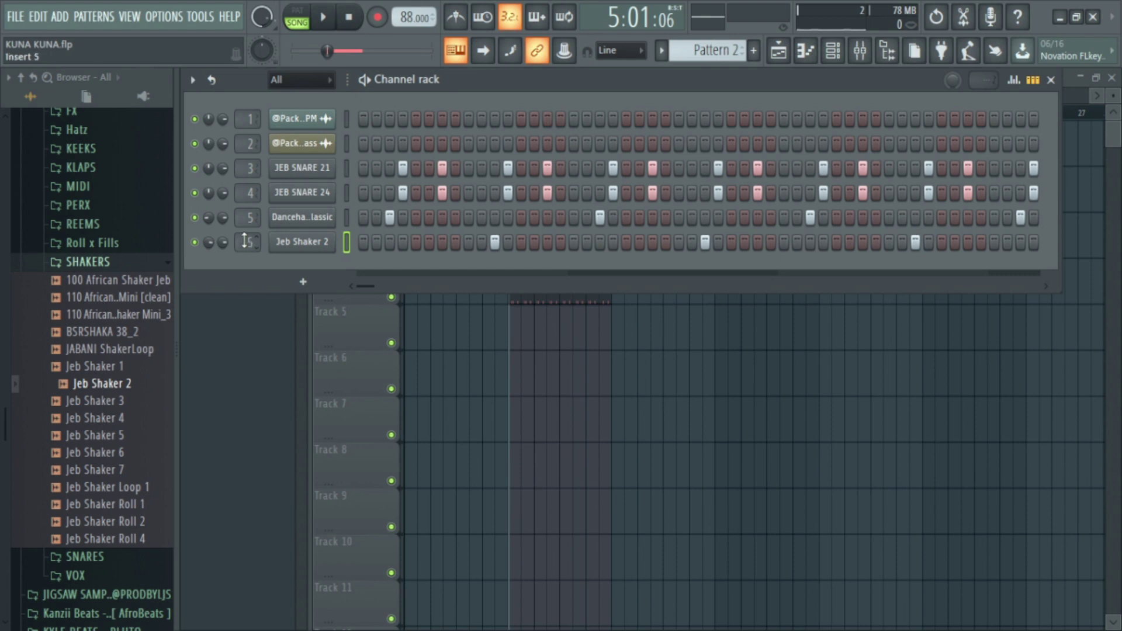
{"action": "key", "text": "space"}
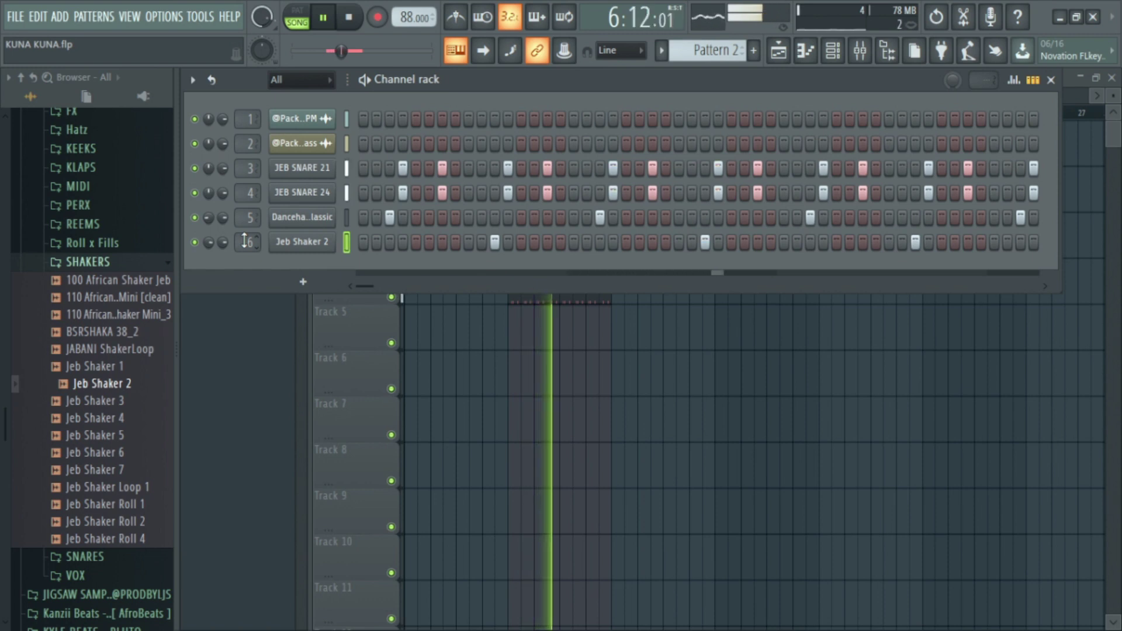
{"action": "key", "text": "space"}
Step: Open the Jeb Stew Kit's KEEKS folder and audition the JEB KEEK 2, 3 and 4 kicks
{"action": "left_click", "coordinate": [119, 266]}
{"action": "scroll", "coordinate": [134, 279], "scroll_direction": "up", "scroll_amount": 4}
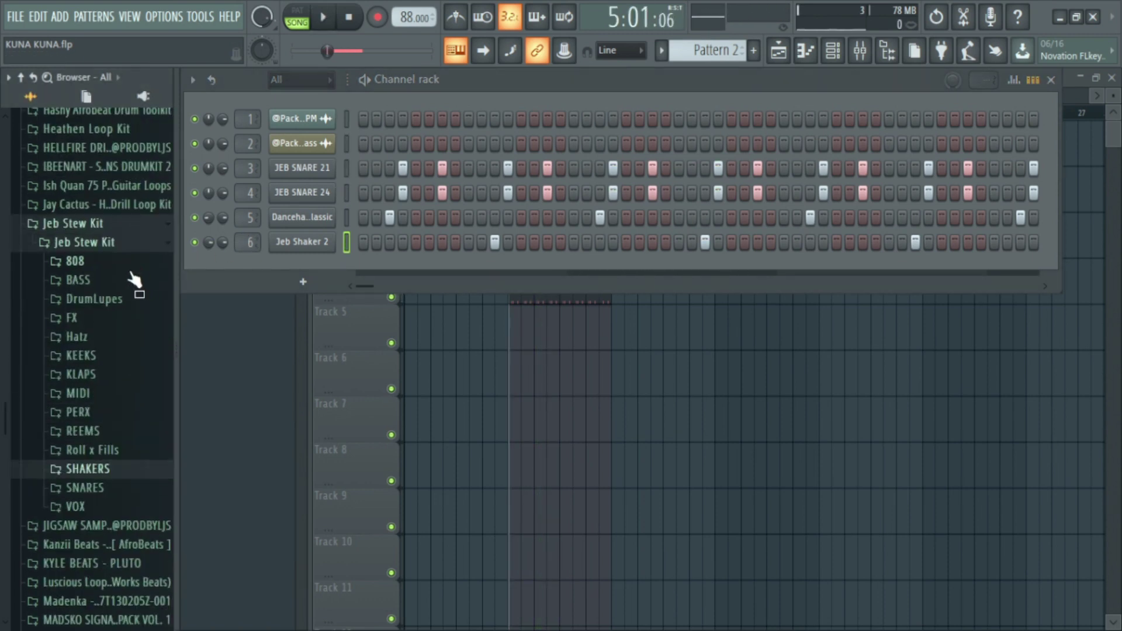
{"action": "left_click", "coordinate": [106, 360]}
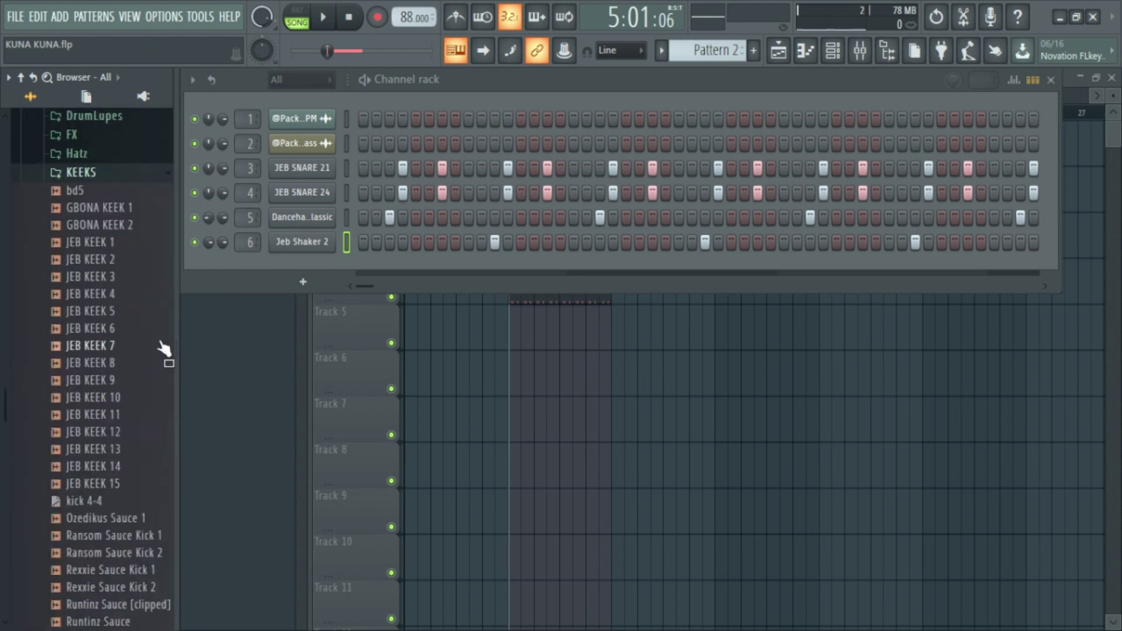
{"action": "left_click", "coordinate": [119, 279]}
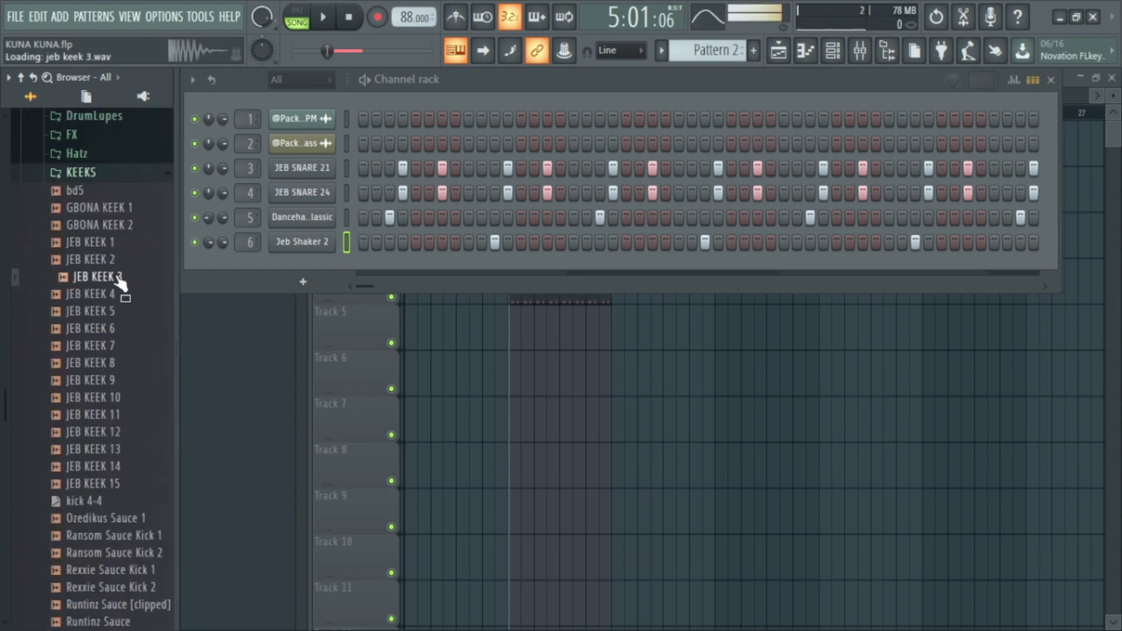
{"action": "left_click", "coordinate": [118, 263]}
{"action": "left_click", "coordinate": [119, 279]}
{"action": "left_click", "coordinate": [119, 279]}
{"action": "left_click", "coordinate": [116, 297]}
{"action": "left_click", "coordinate": [114, 283]}
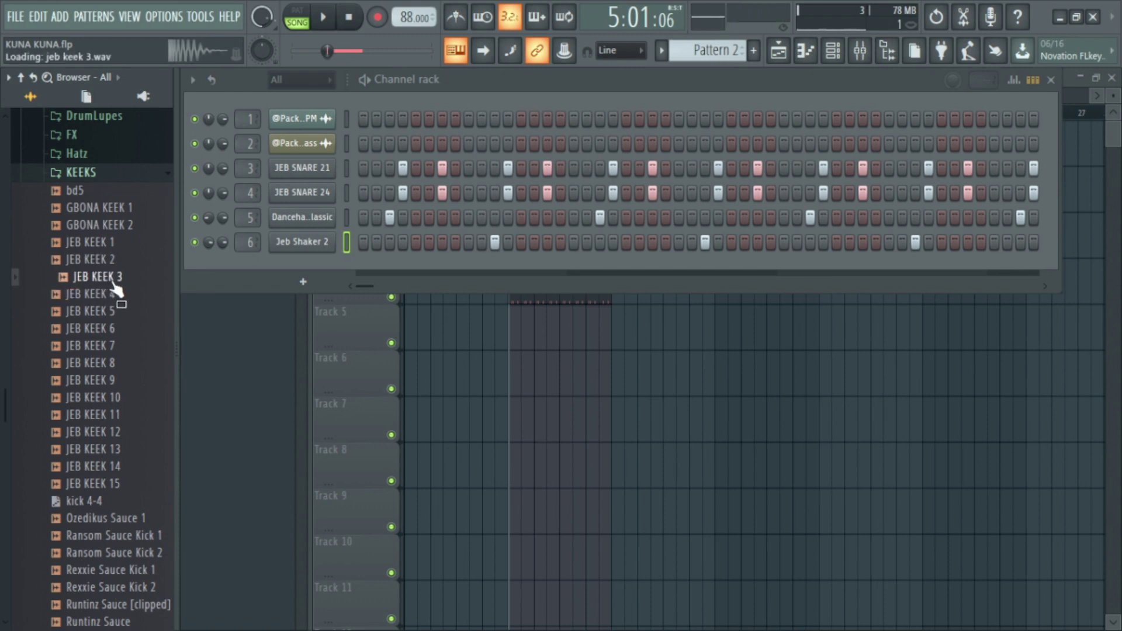
Step: Load JEB KEEK 3 into a new channel and route it to mixer track 7
{"action": "right_click", "coordinate": [114, 285]}
{"action": "left_click", "coordinate": [157, 295]}
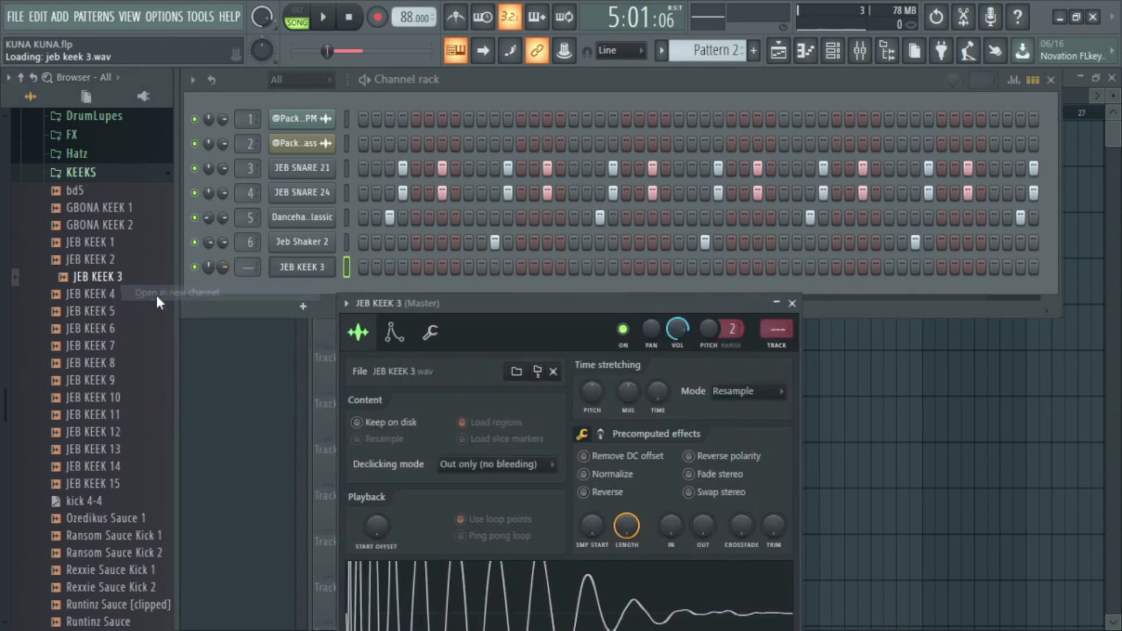
{"action": "left_click", "coordinate": [793, 303]}
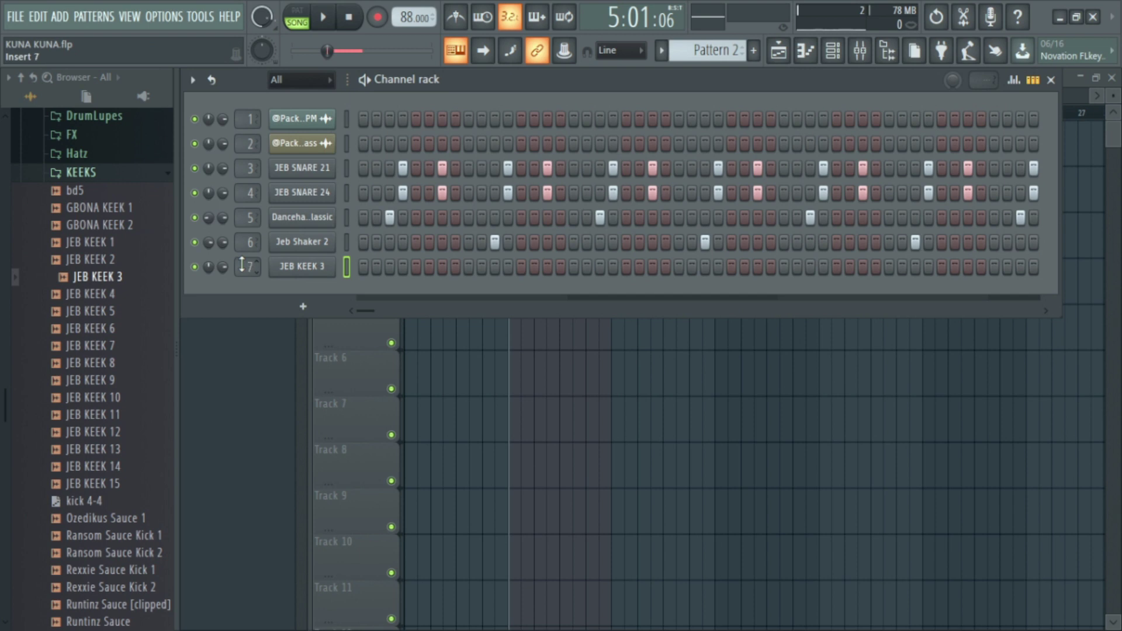
Step: Fill every 4 steps of the JEB KEEK 3 channel and listen to the kick with the beat
{"action": "right_click", "coordinate": [293, 275]}
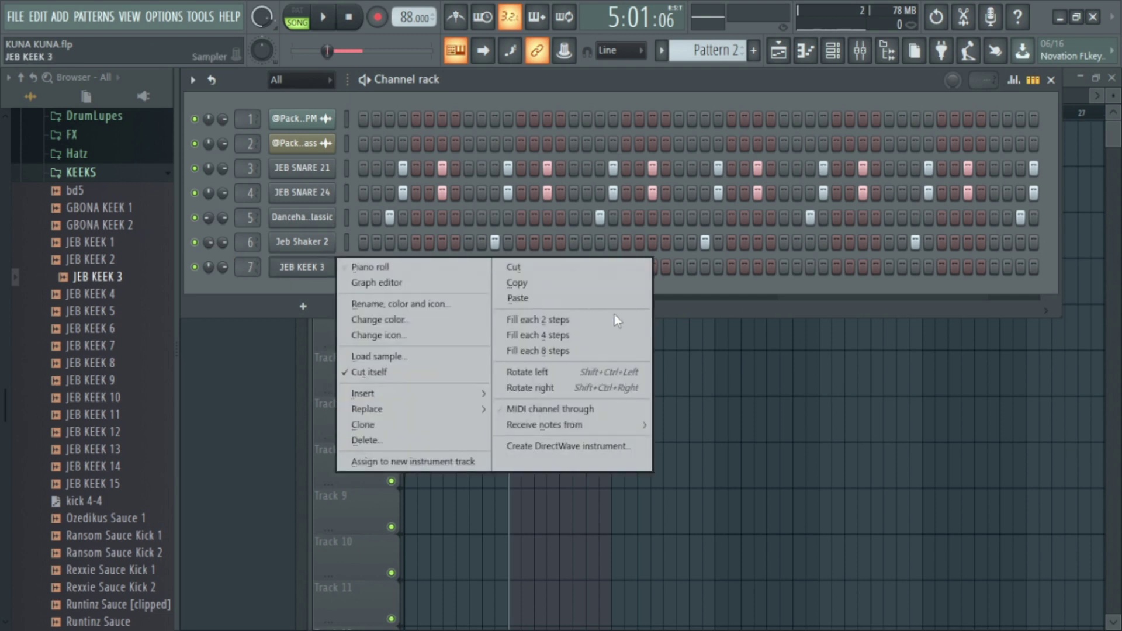
{"action": "left_click", "coordinate": [543, 335]}
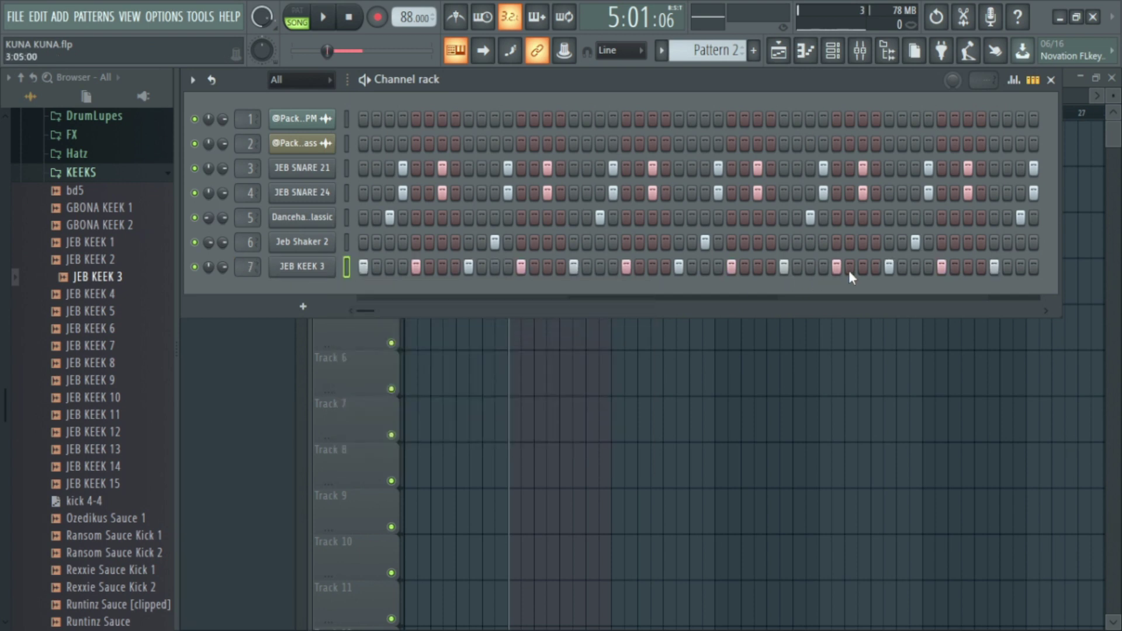
{"action": "key", "text": "space"}
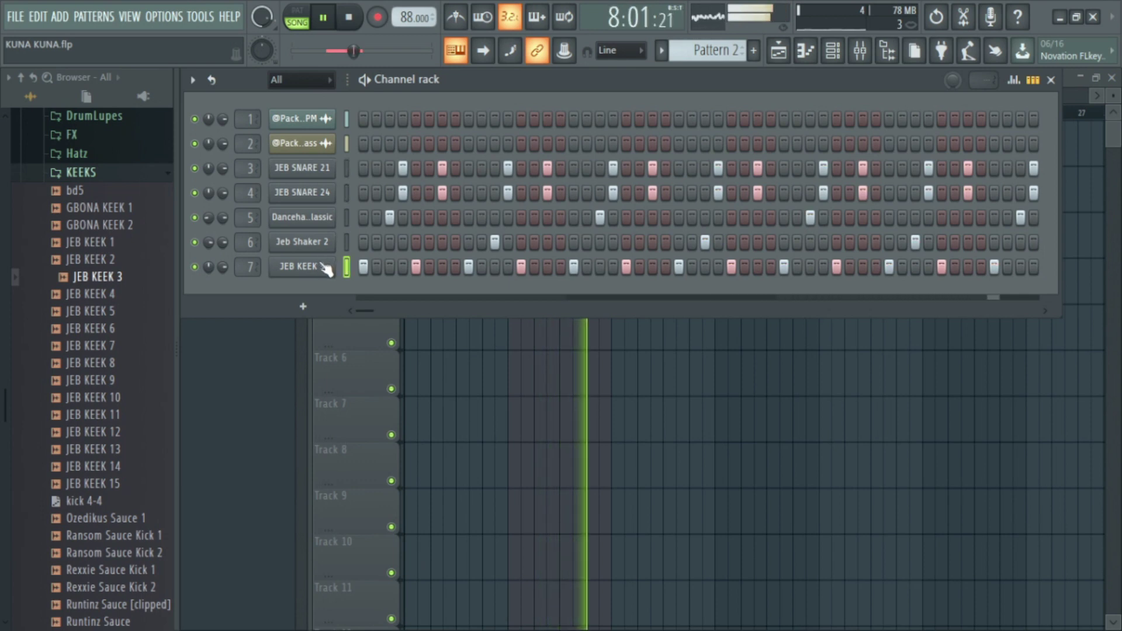
{"action": "key", "text": "space"}
Step: In the JEB KEEK 3 piano roll, add a C5 kick near the end of bar 3 and move bar 4's last kick one step earlier
{"action": "right_click", "coordinate": [316, 268]}
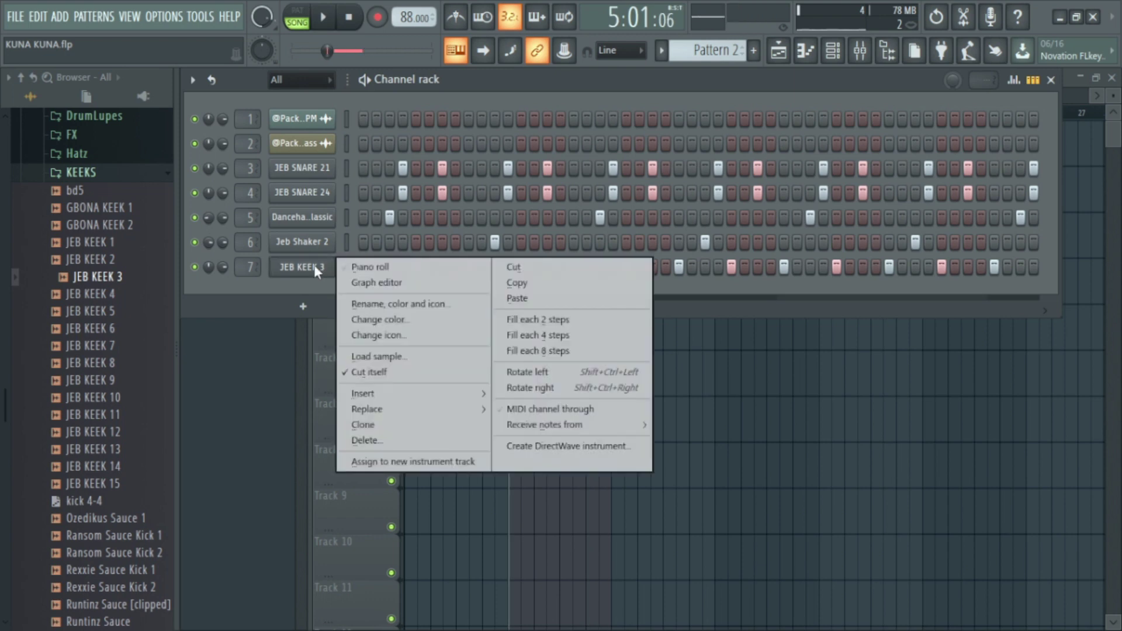
{"action": "left_click", "coordinate": [368, 268]}
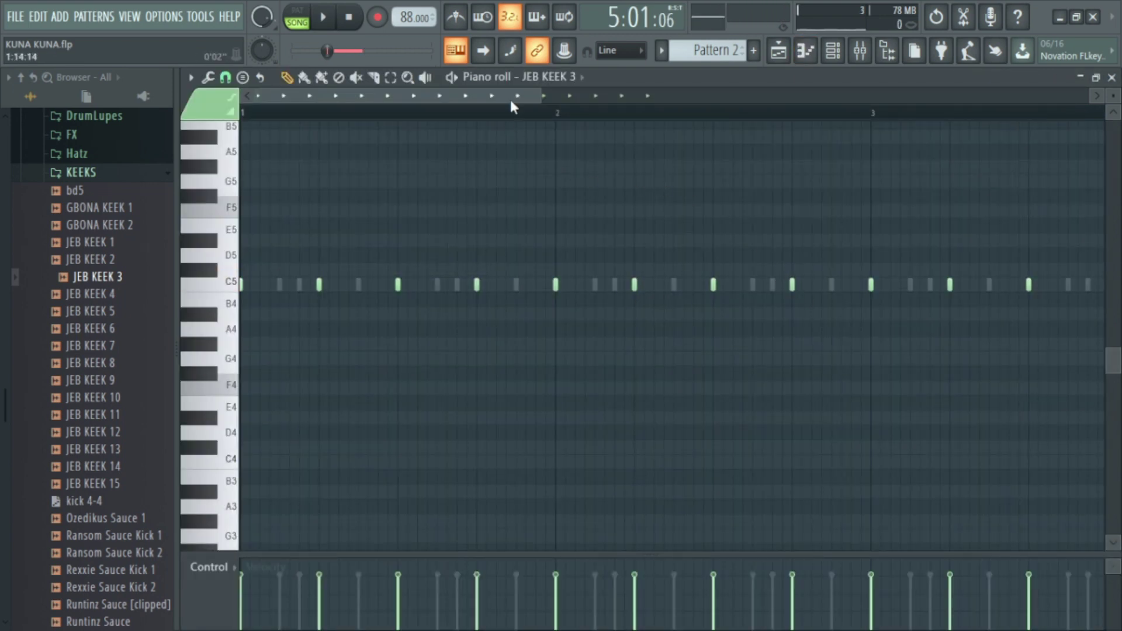
{"action": "scroll", "coordinate": [528, 117], "scroll_direction": "down", "scroll_amount": 3}
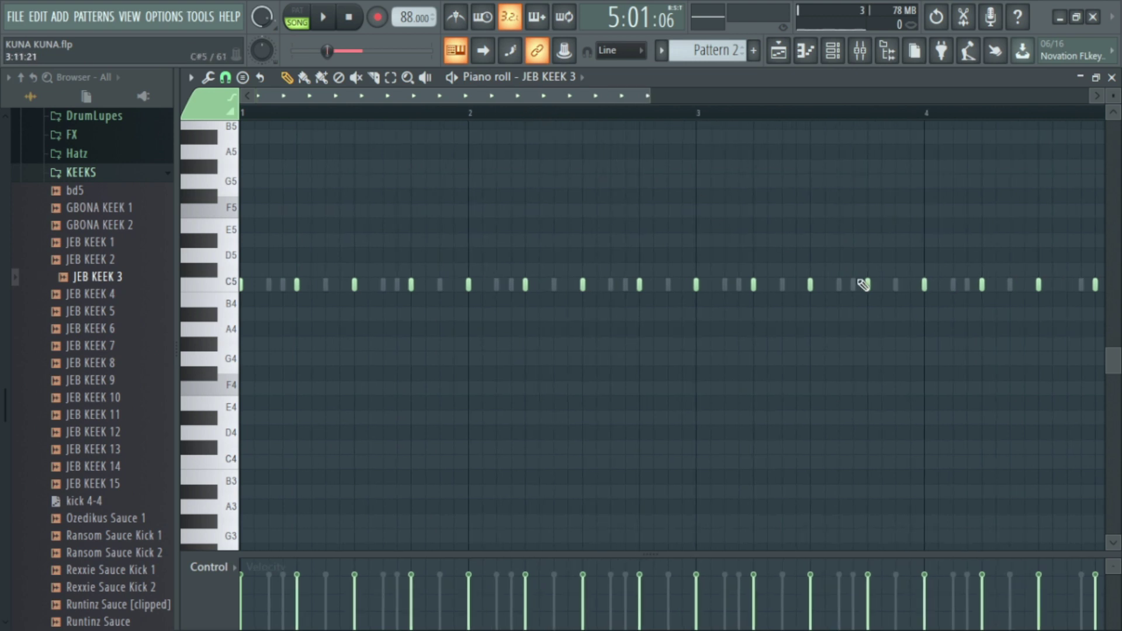
{"action": "left_click_drag", "start_coordinate": [541, 87], "coordinate": [706, 121]}
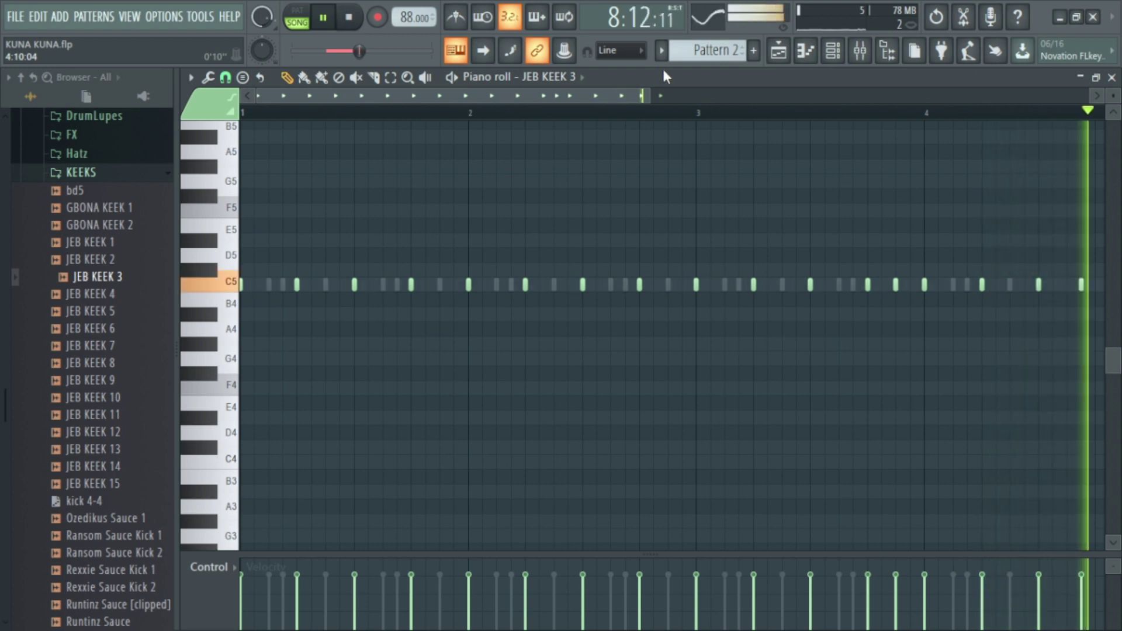
Step: Show the channel rack and play the full drum pattern over the selected bars
{"action": "left_click", "coordinate": [836, 55]}
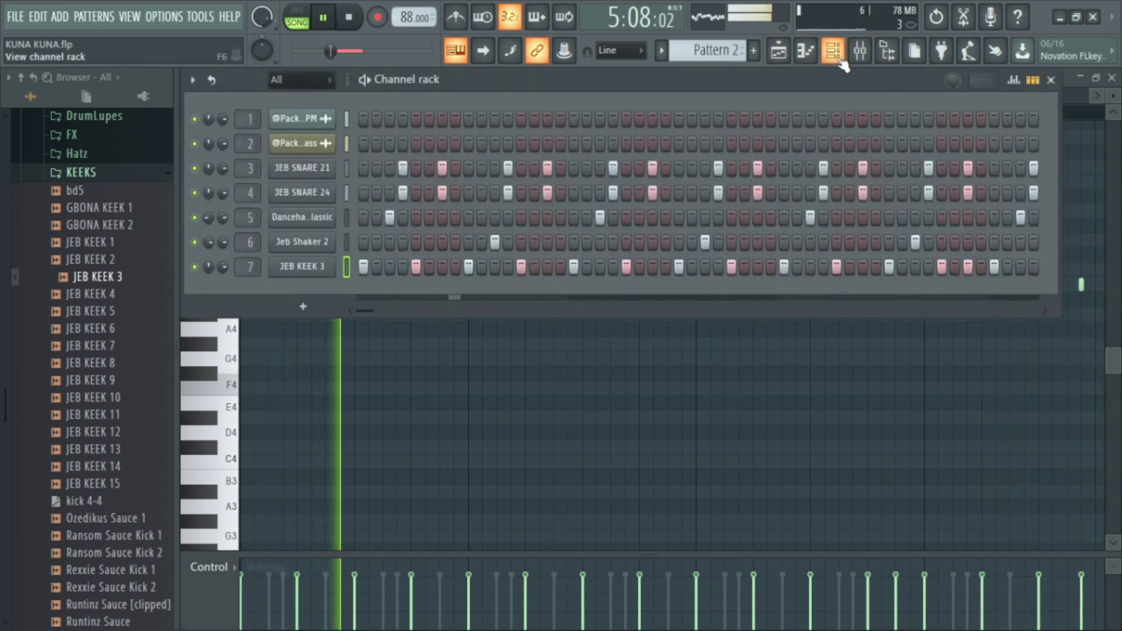
{"action": "key", "text": "space"}
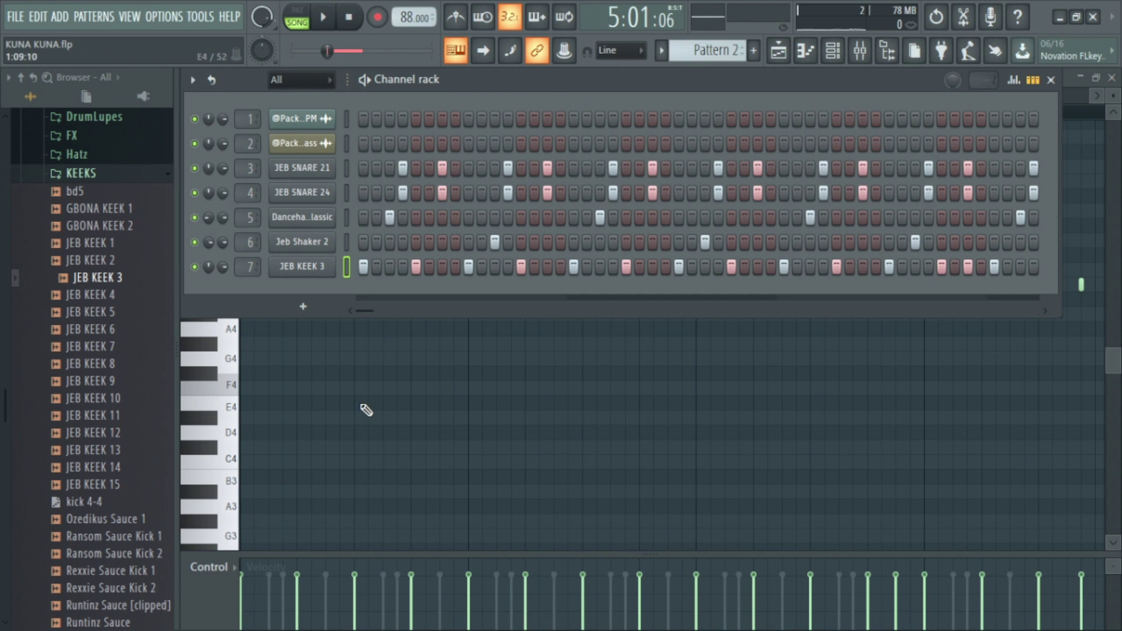
{"action": "key", "text": "space"}
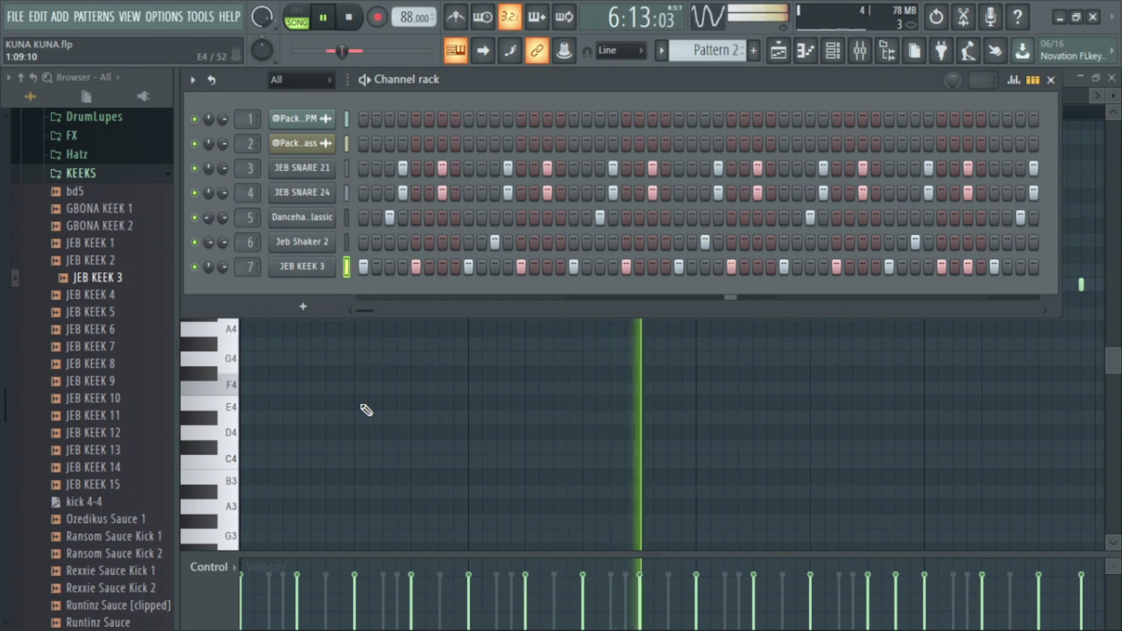
{"action": "key", "text": "space"}
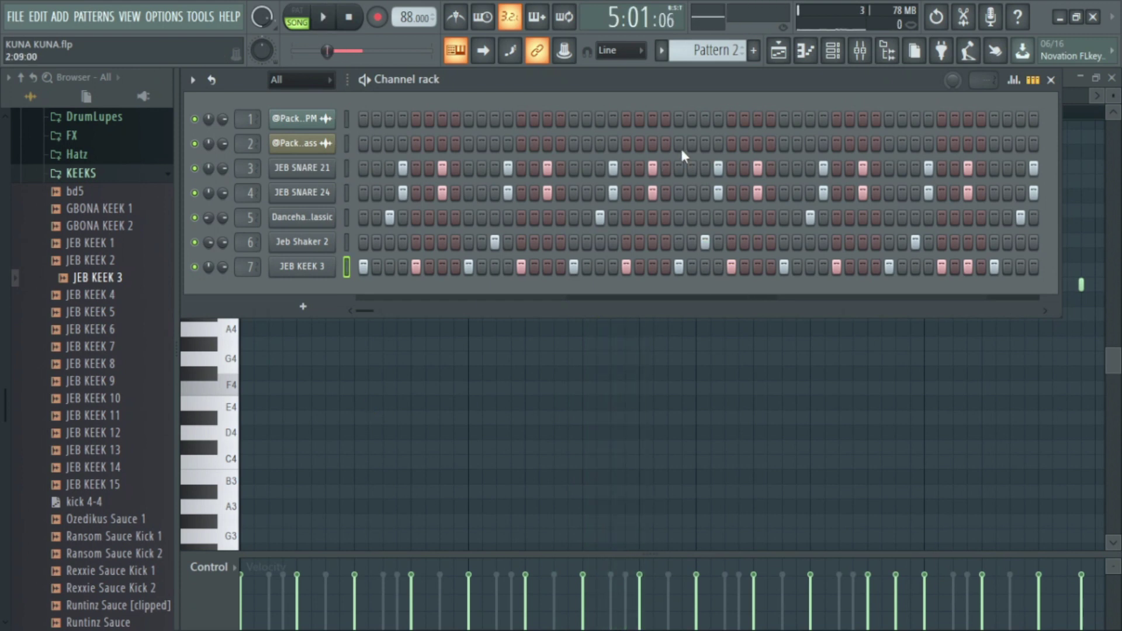
Step: Show the playlist, clear the bars 5 to 9 time selection and play through the arrangement
{"action": "left_click", "coordinate": [781, 57]}
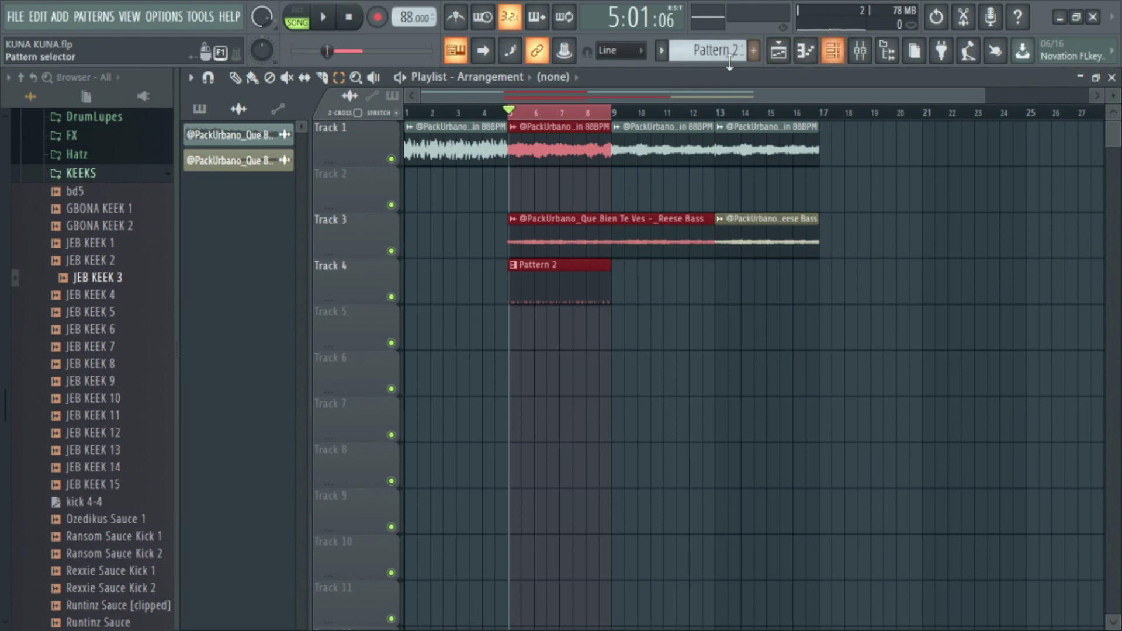
{"action": "left_click", "coordinate": [509, 111]}
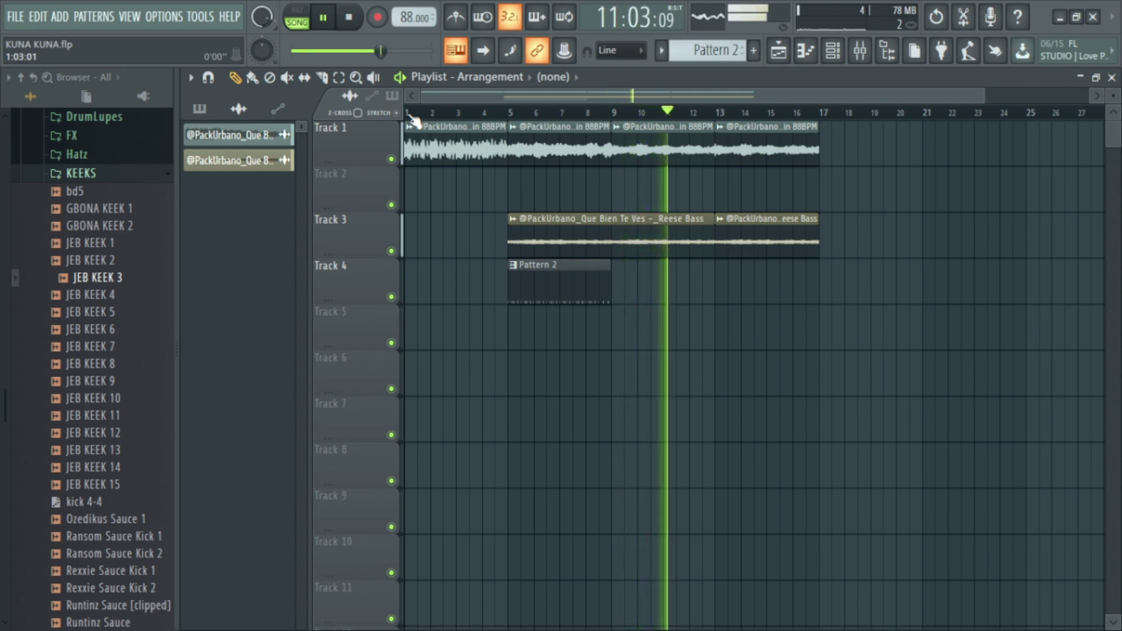
{"action": "key", "text": "space"}
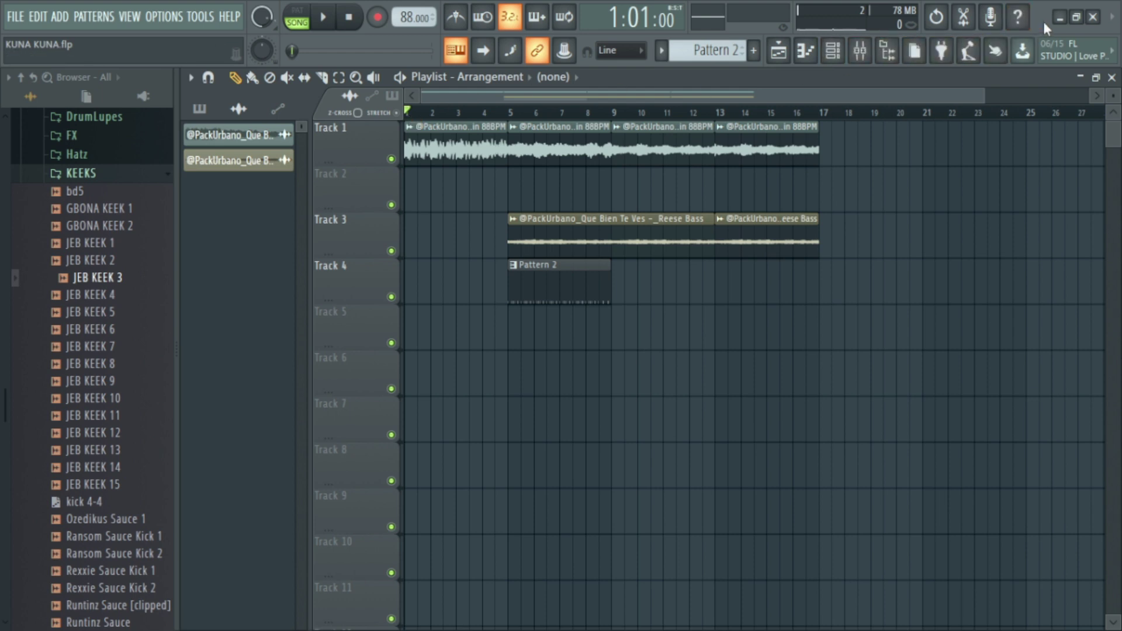
{"action": "left_click", "coordinate": [1059, 17]}
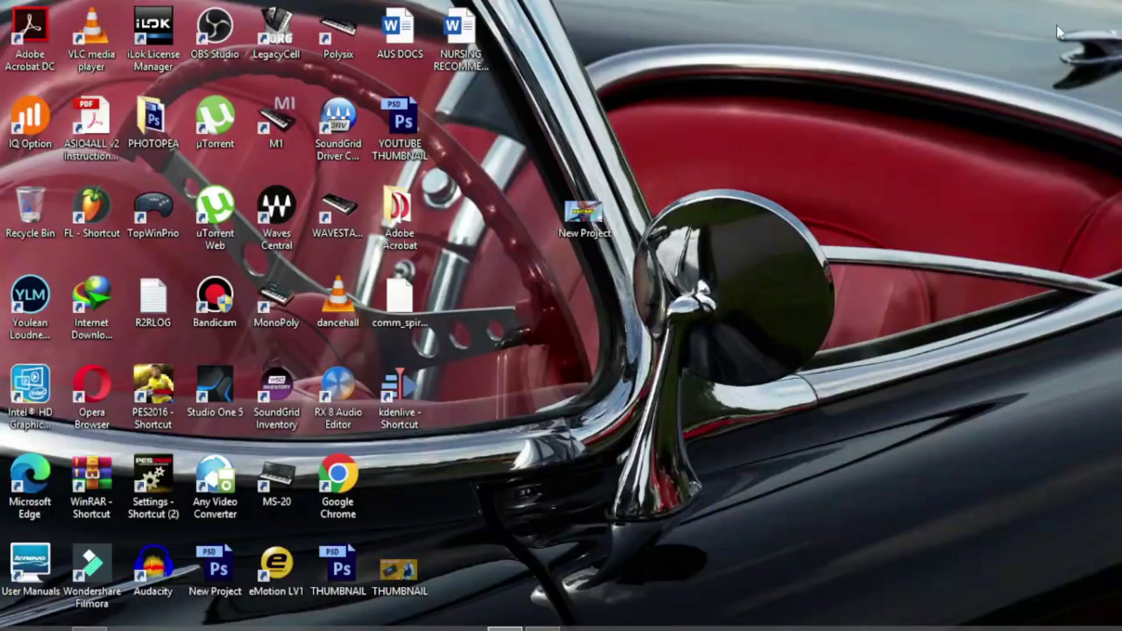
{"action": "left_click", "coordinate": [543, 618]}
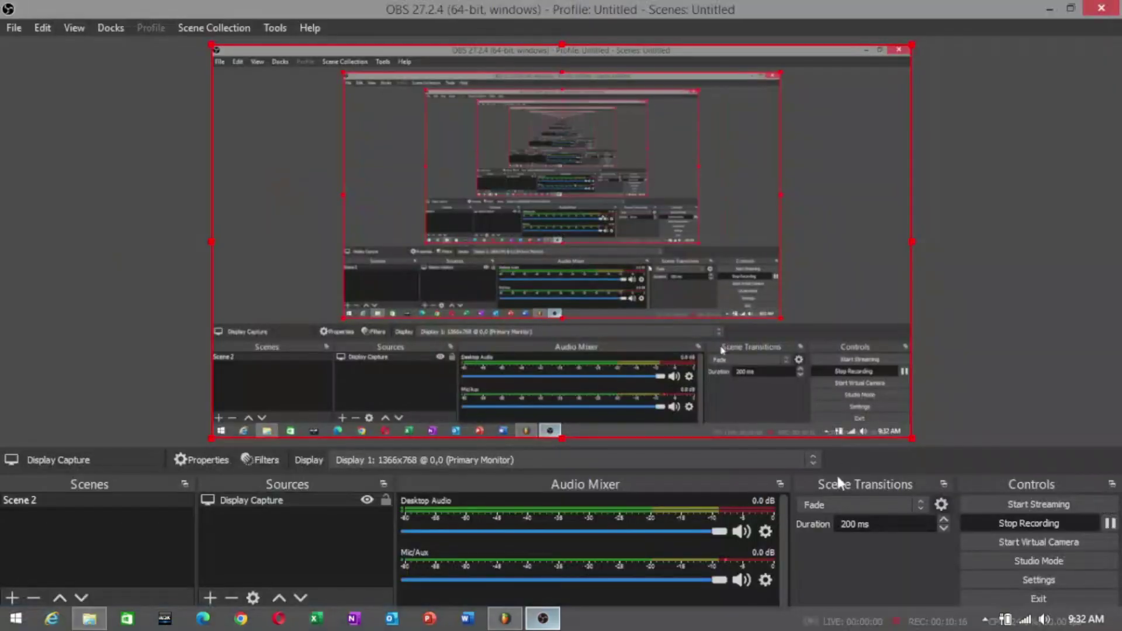